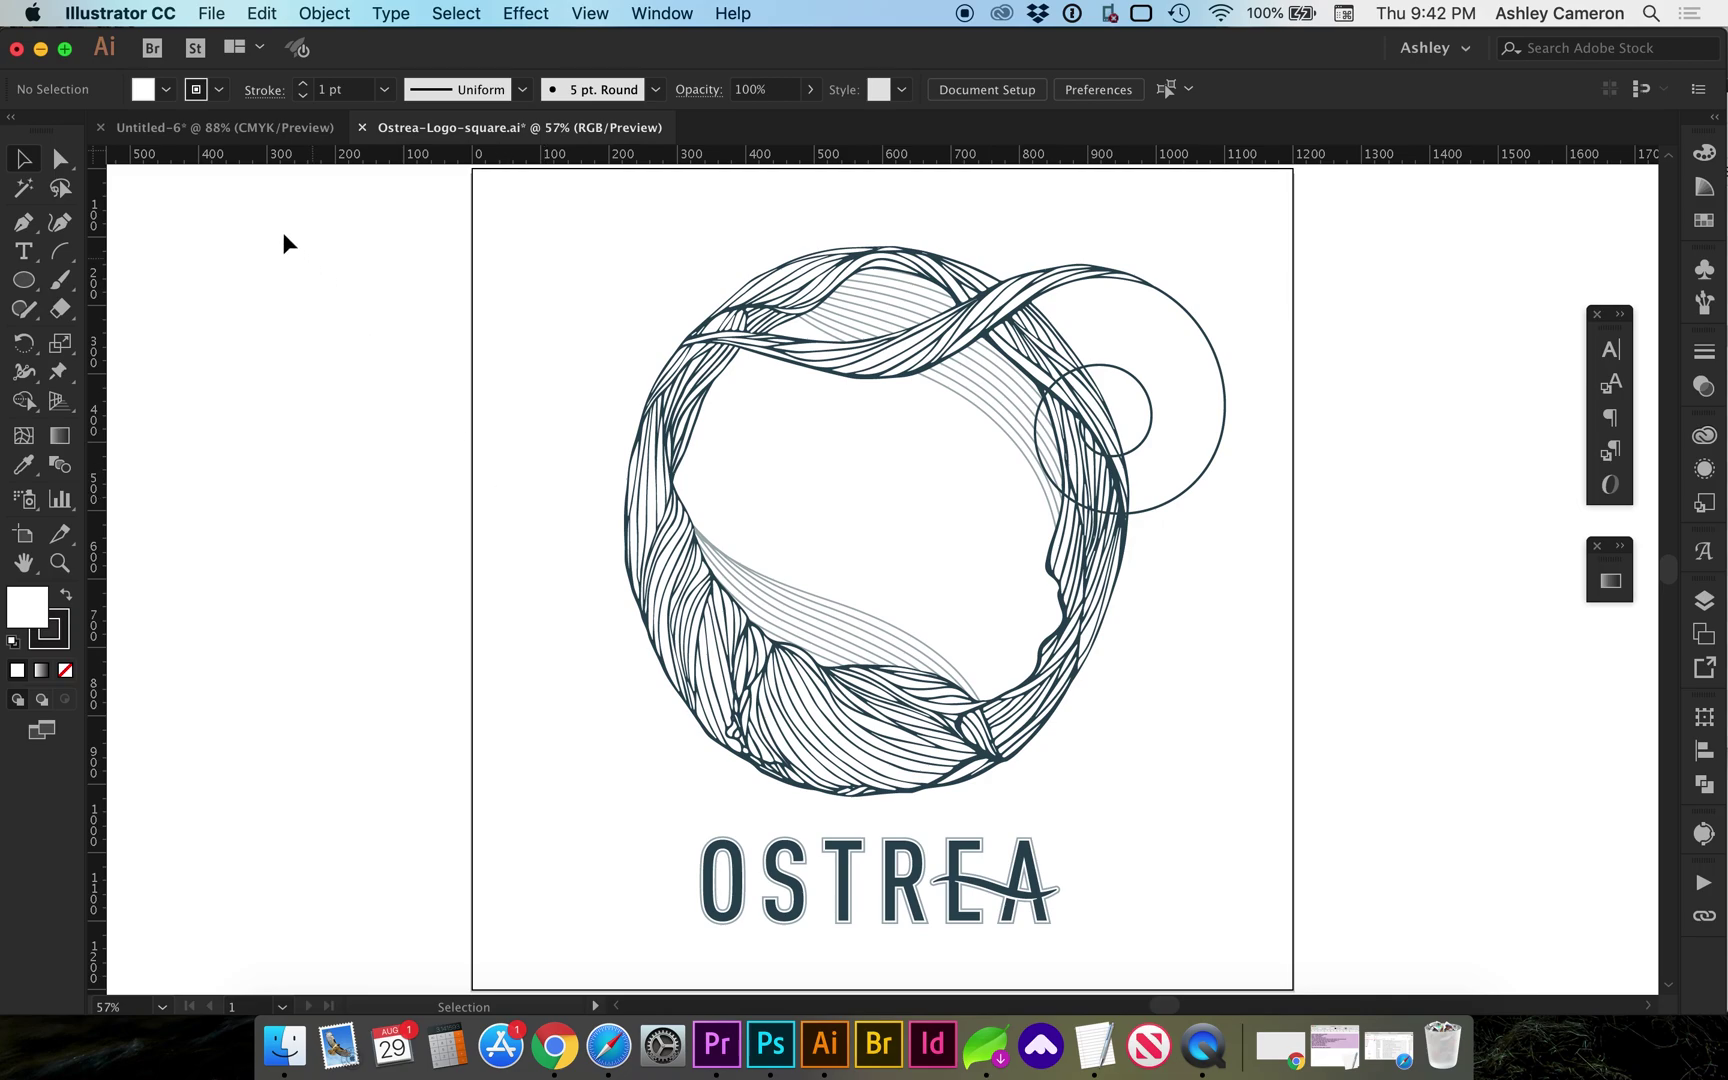
Export As PNG with Use Artboards checked, destination set to the Desktop.
click(213, 13)
mouse_move(237, 404)
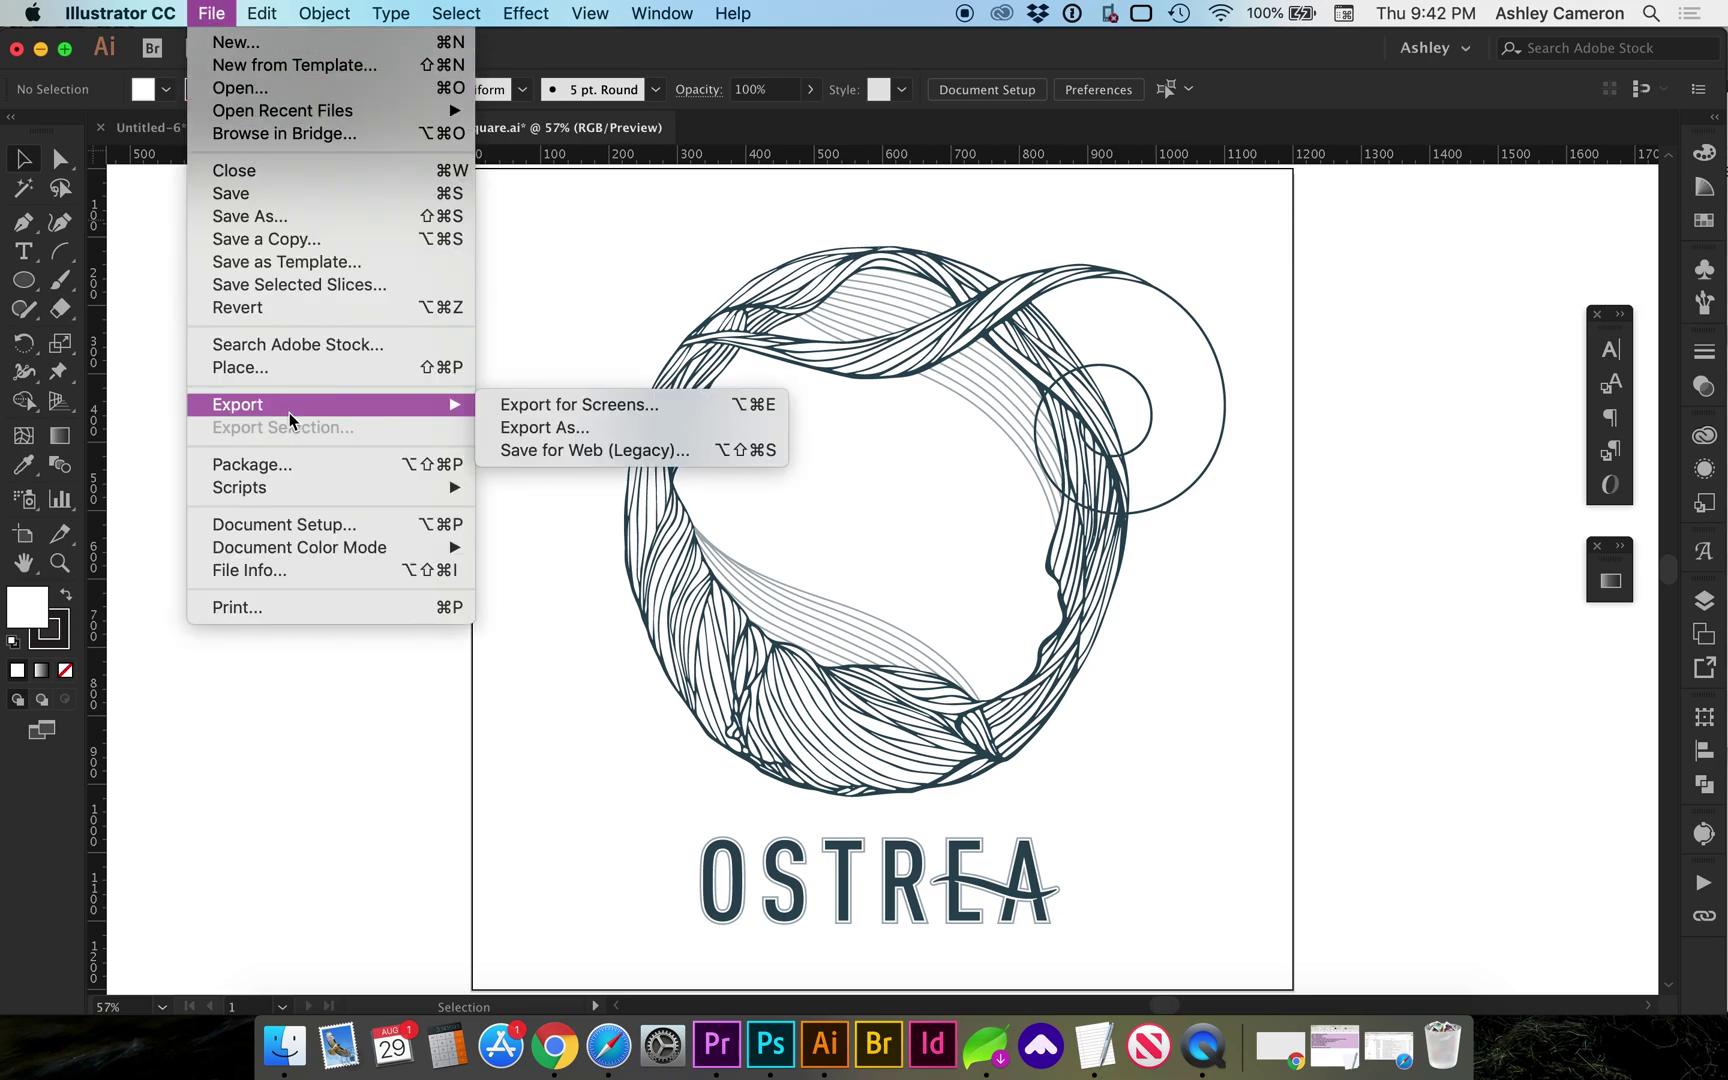
click(577, 429)
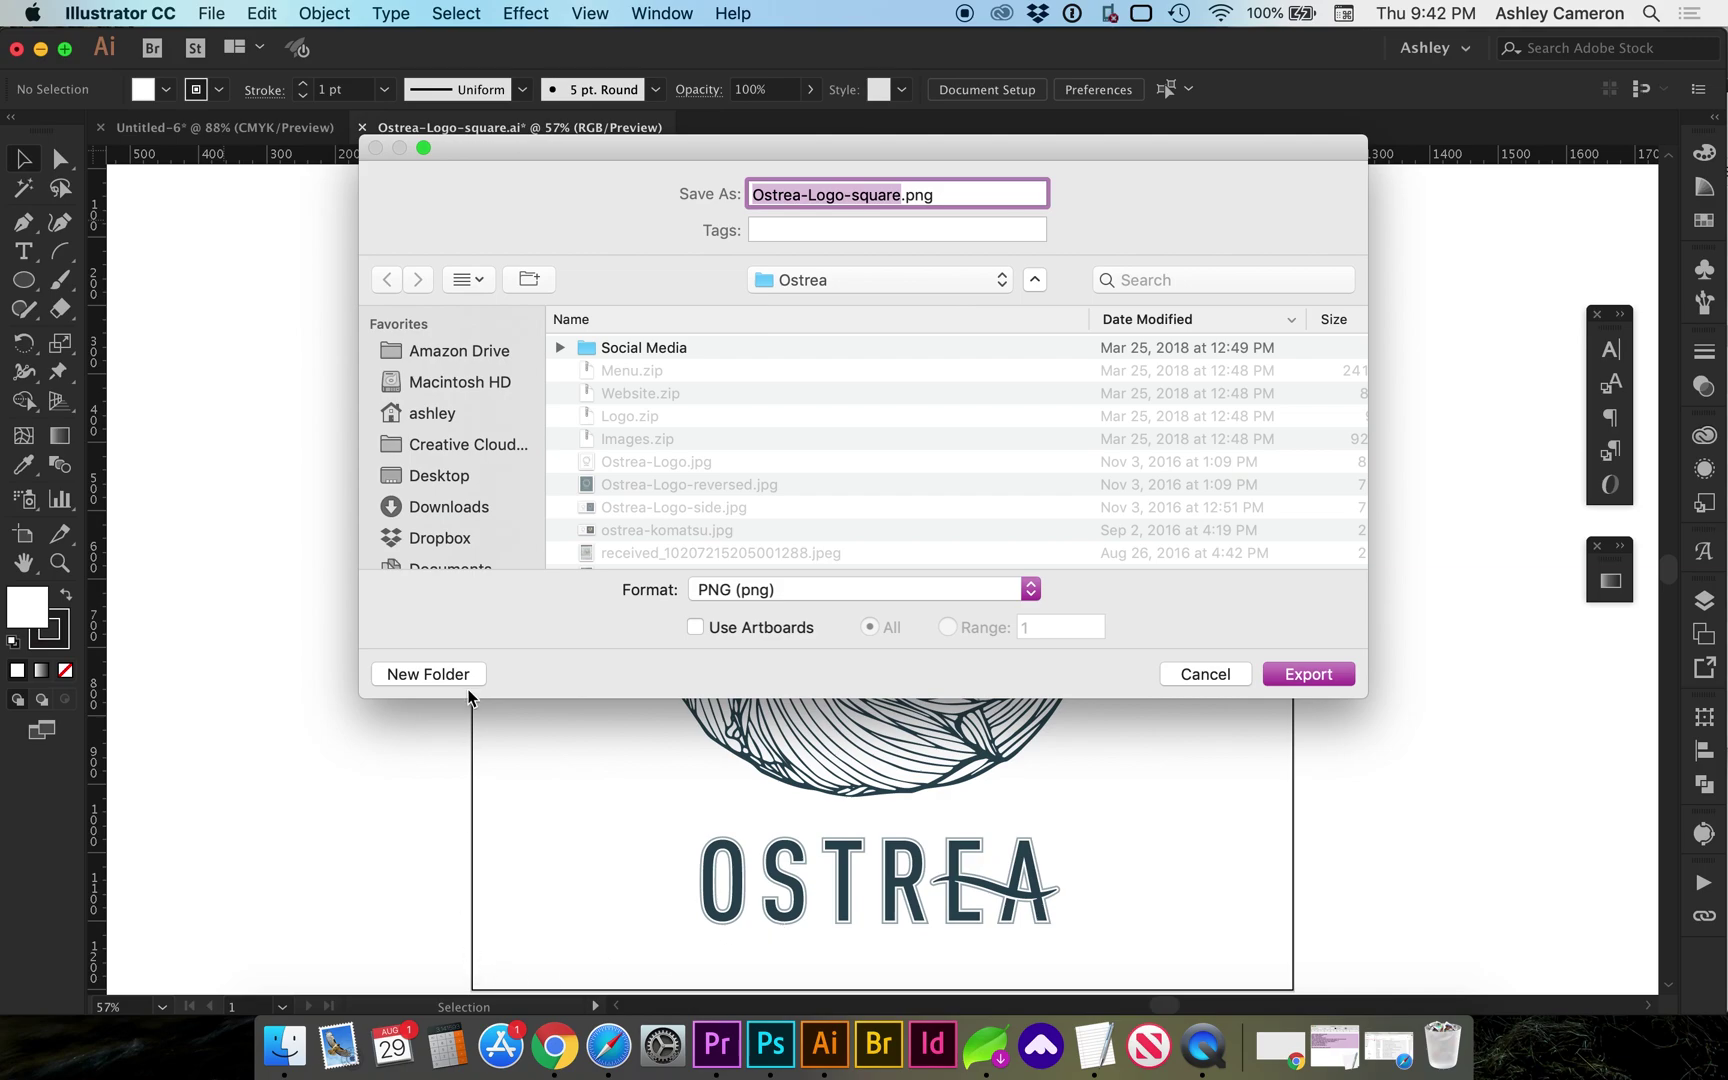
click(718, 629)
click(446, 477)
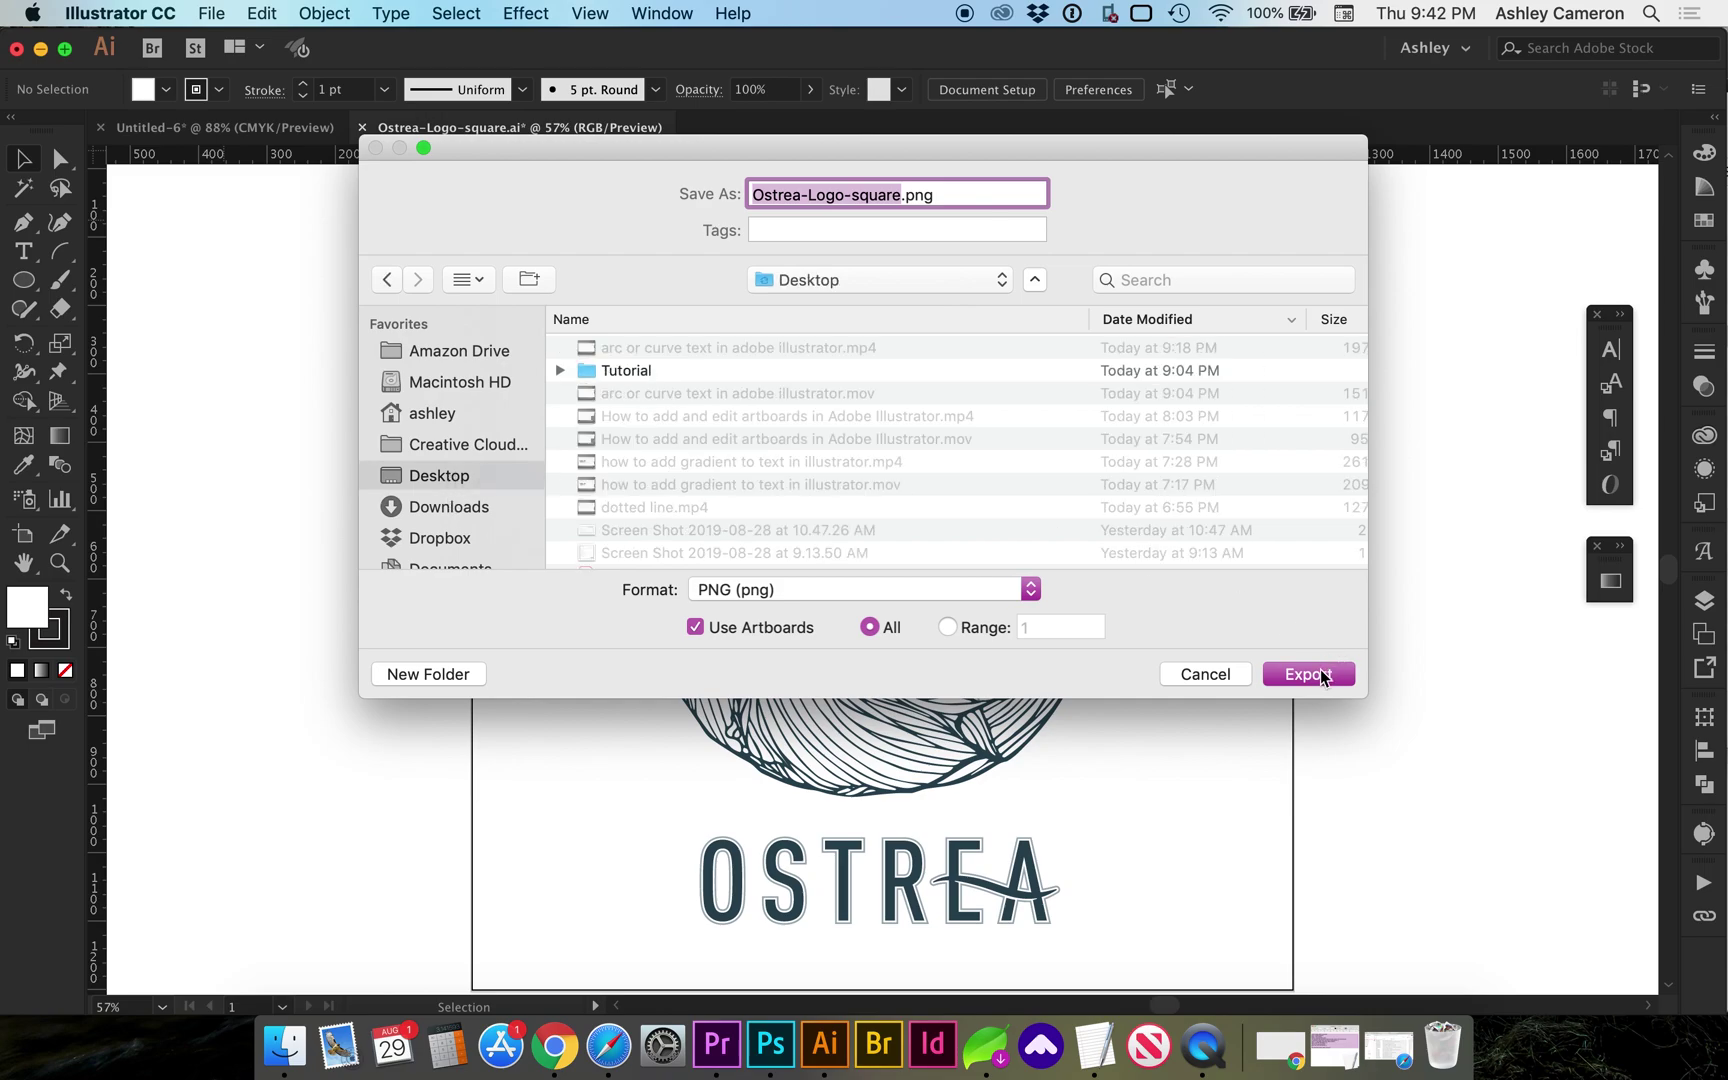
click(1321, 671)
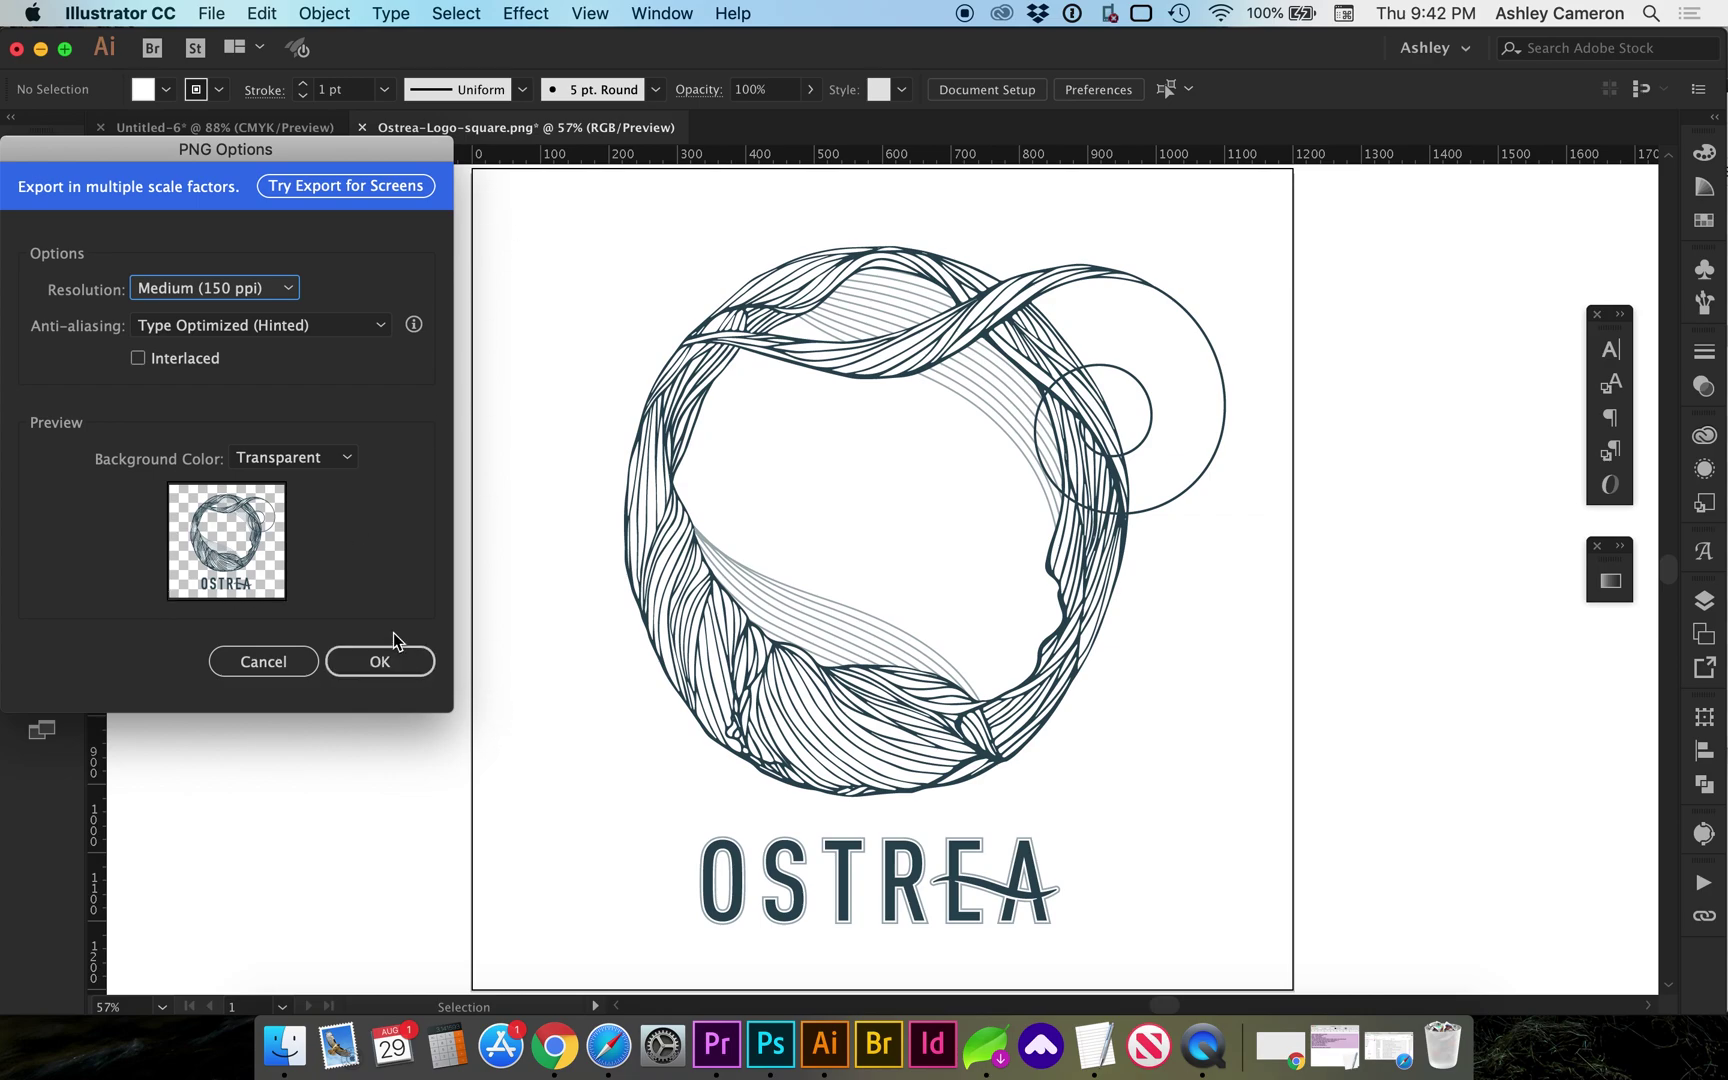
Confirm PNG Options with High (300 ppi) resolution and a transparent background.
click(279, 288)
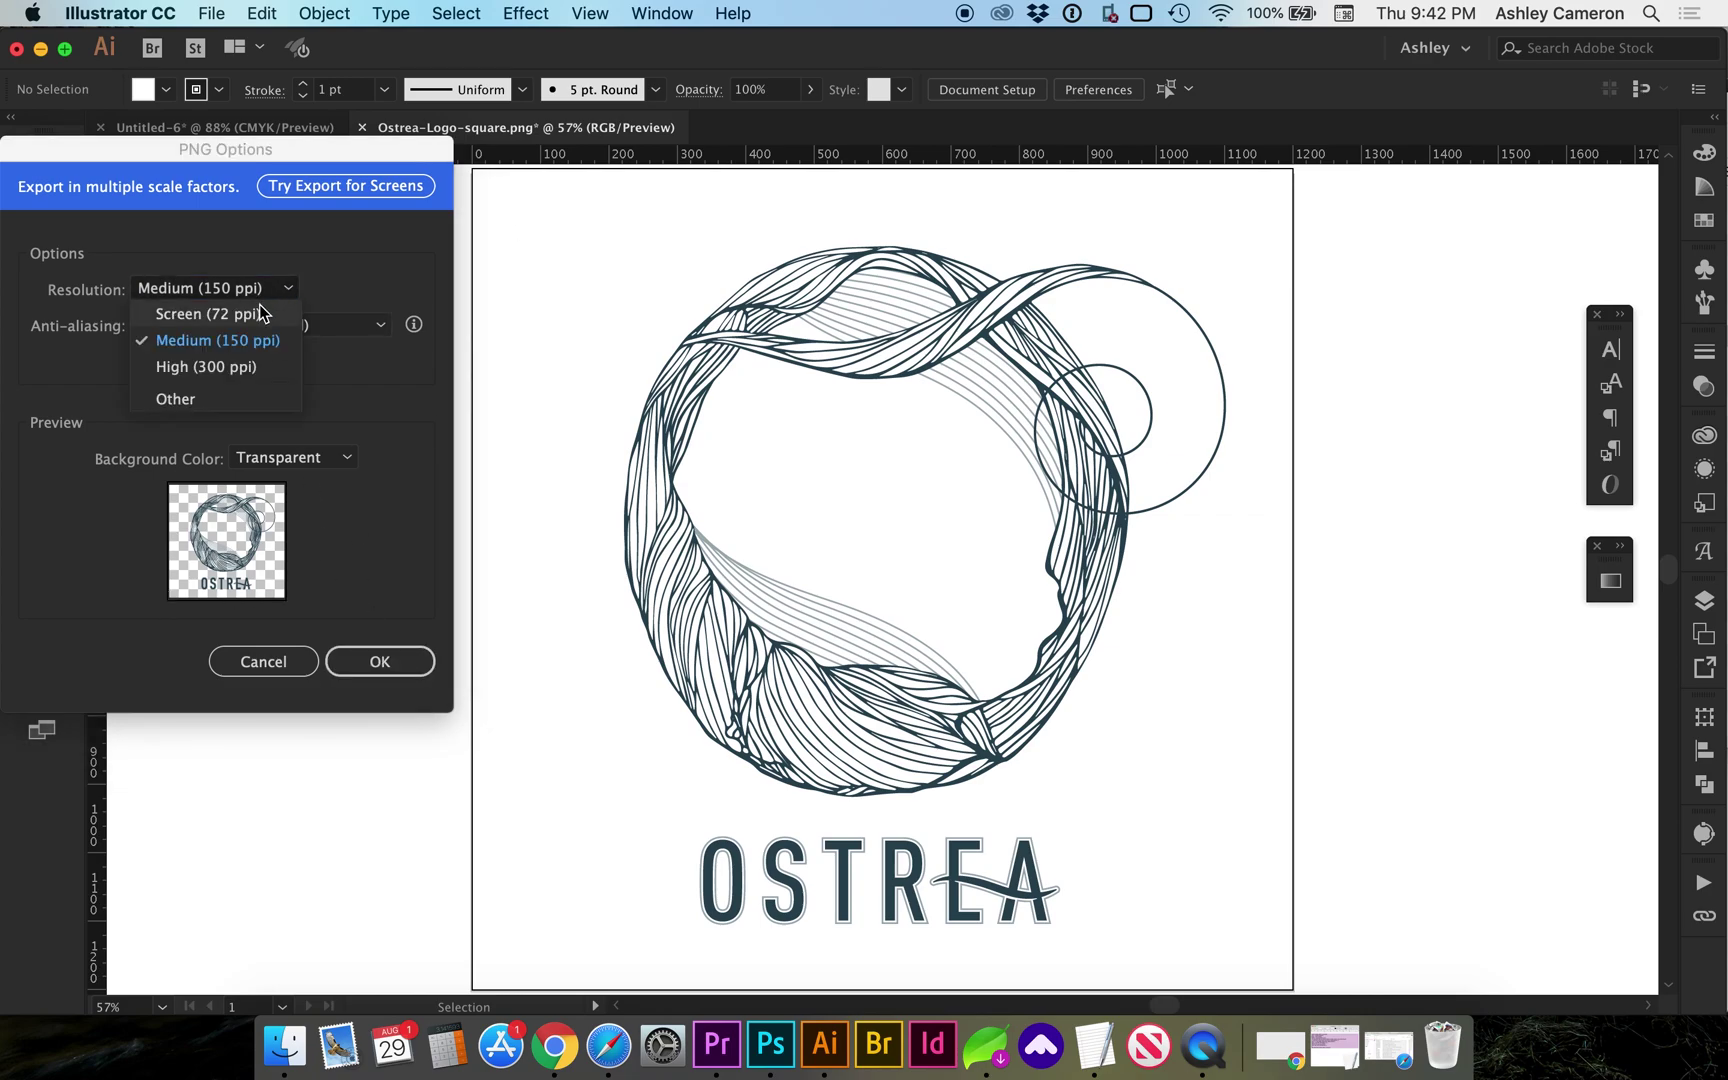
click(239, 364)
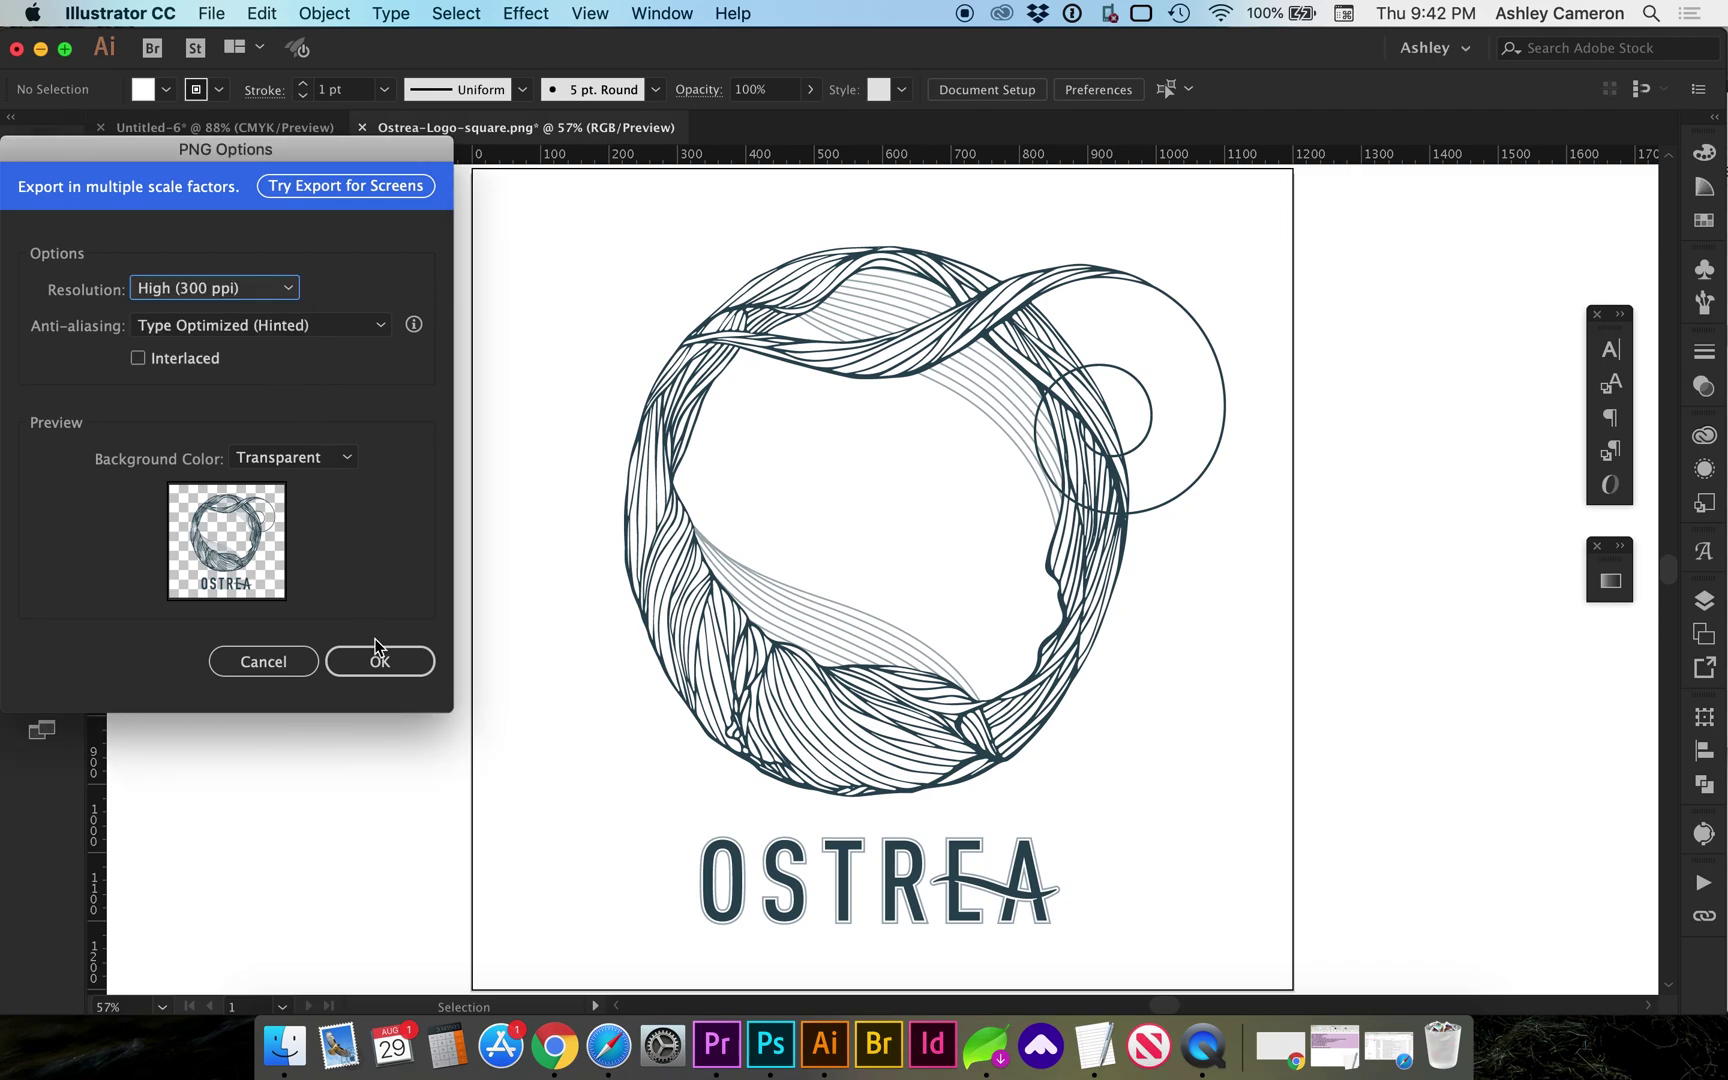
click(320, 453)
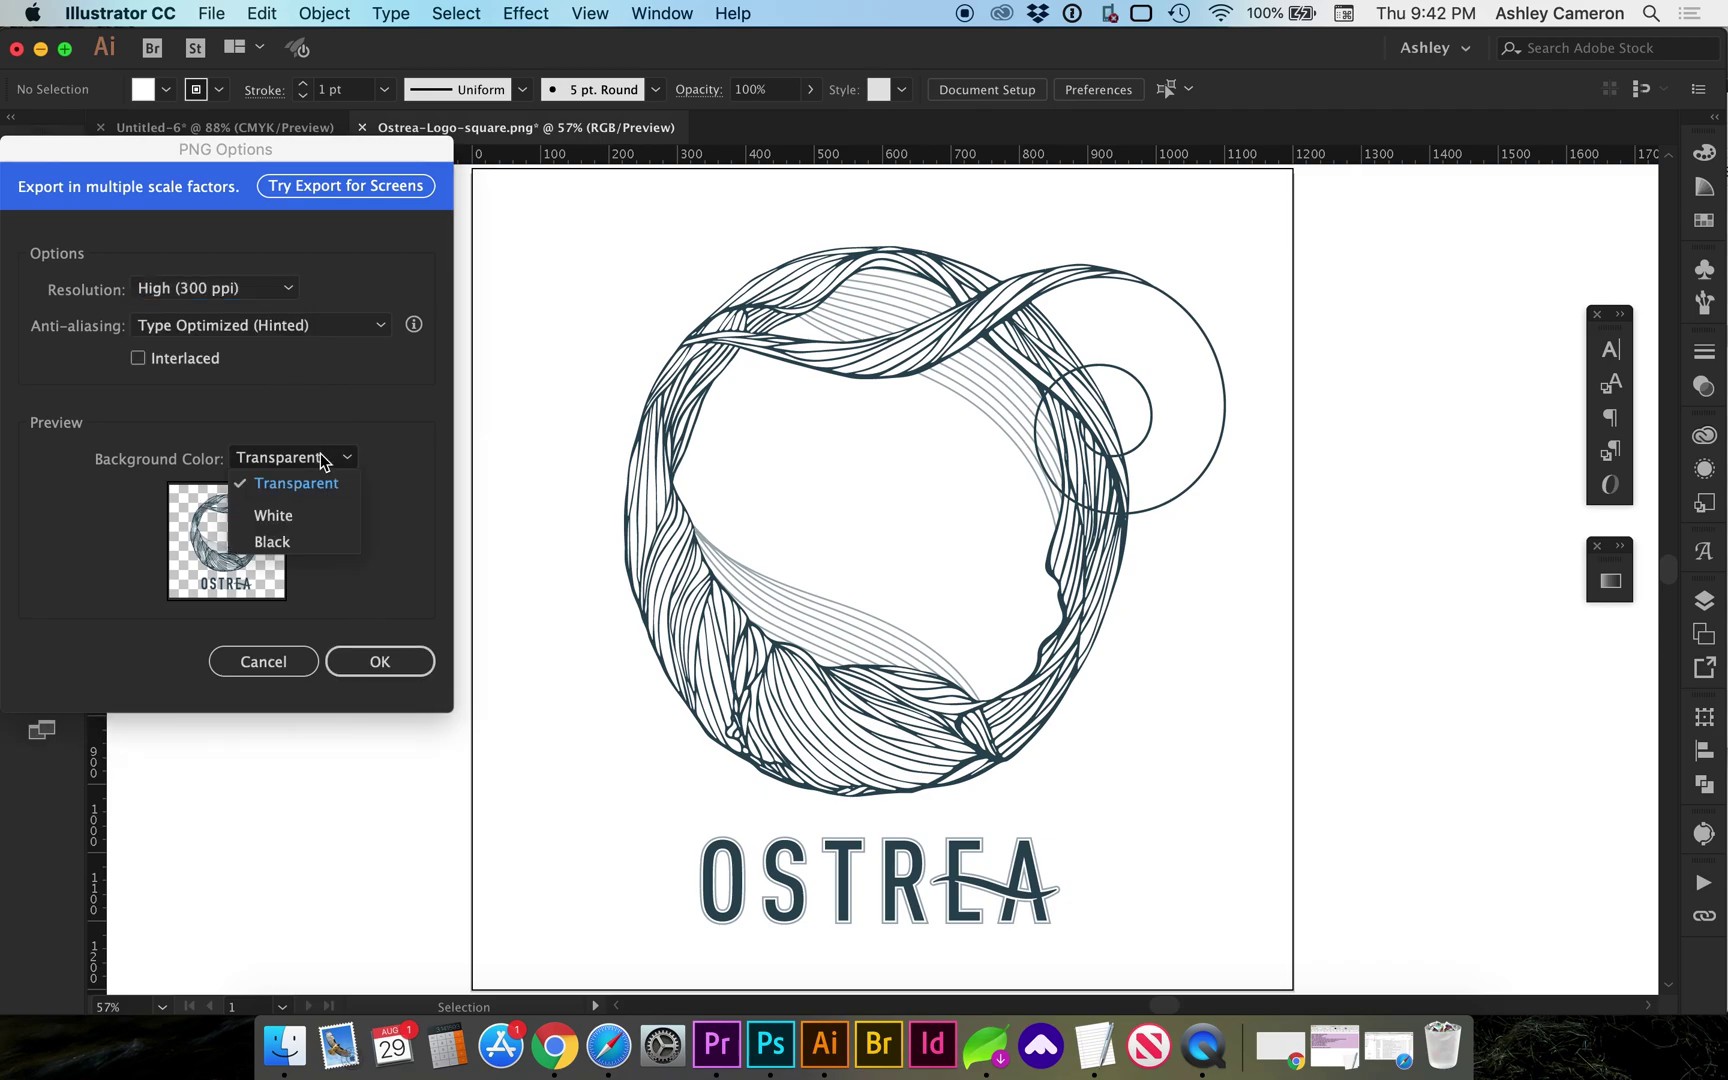
click(337, 445)
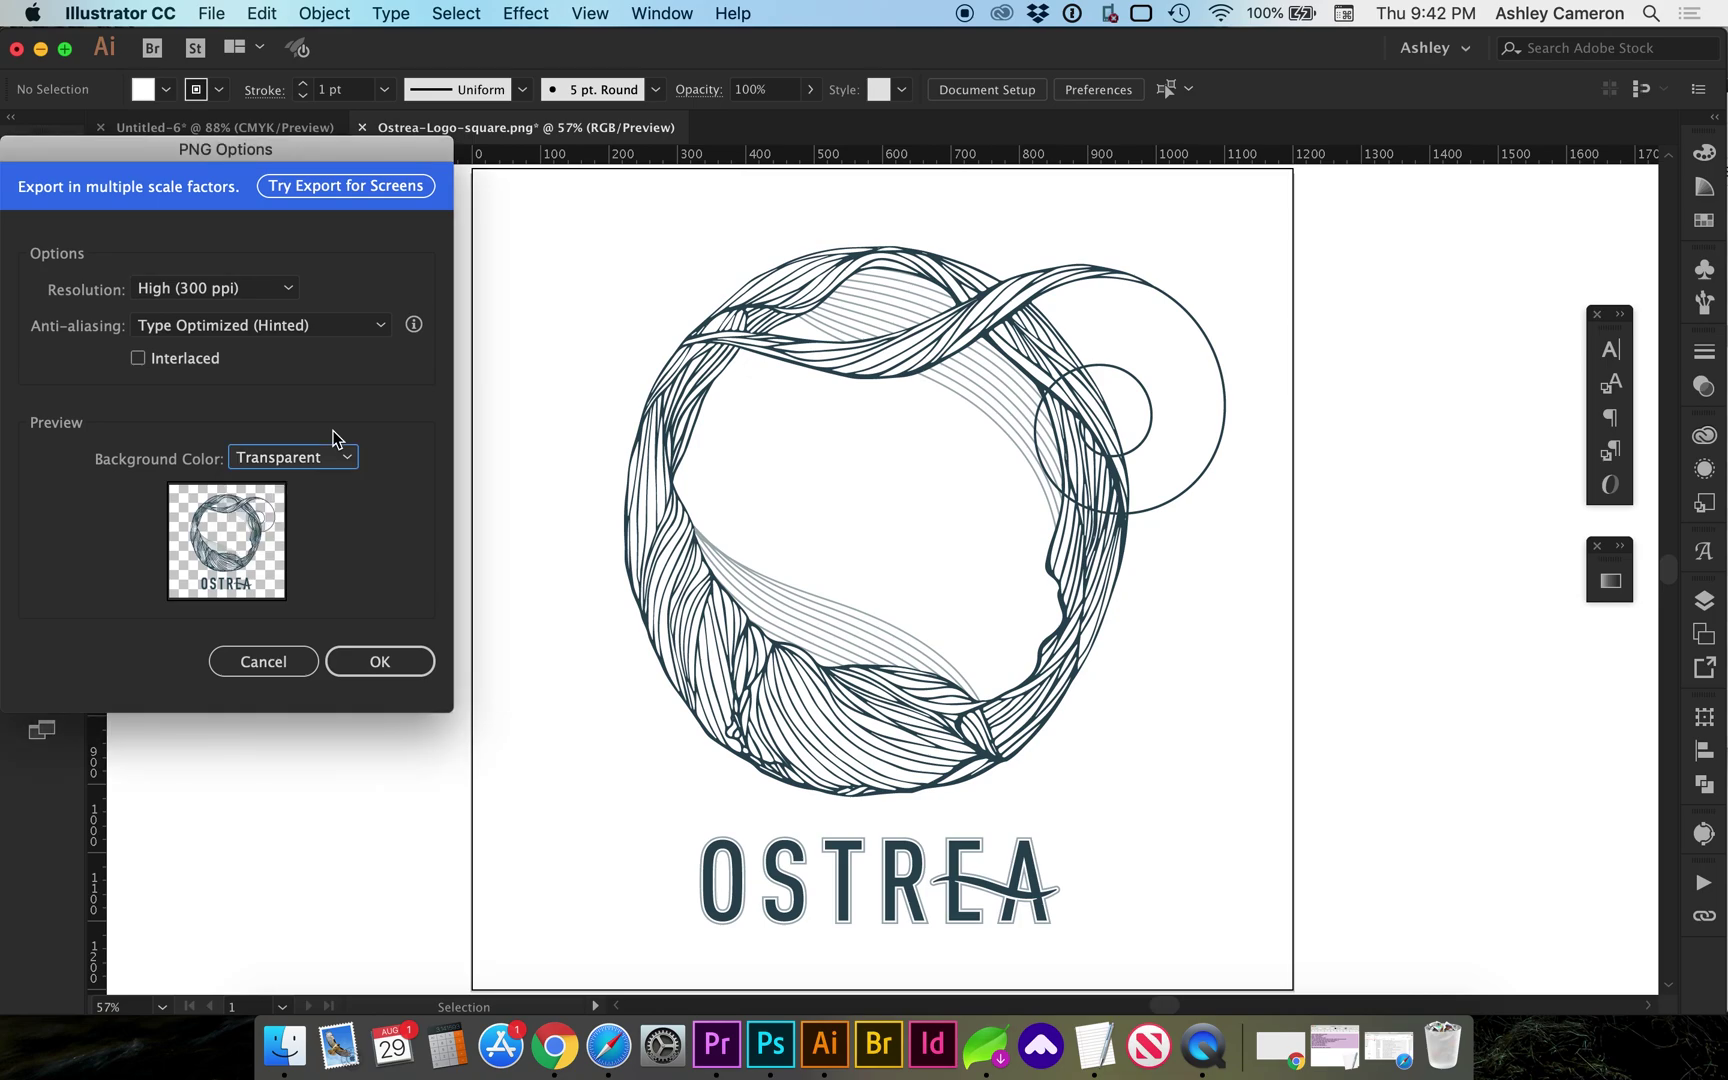
click(357, 662)
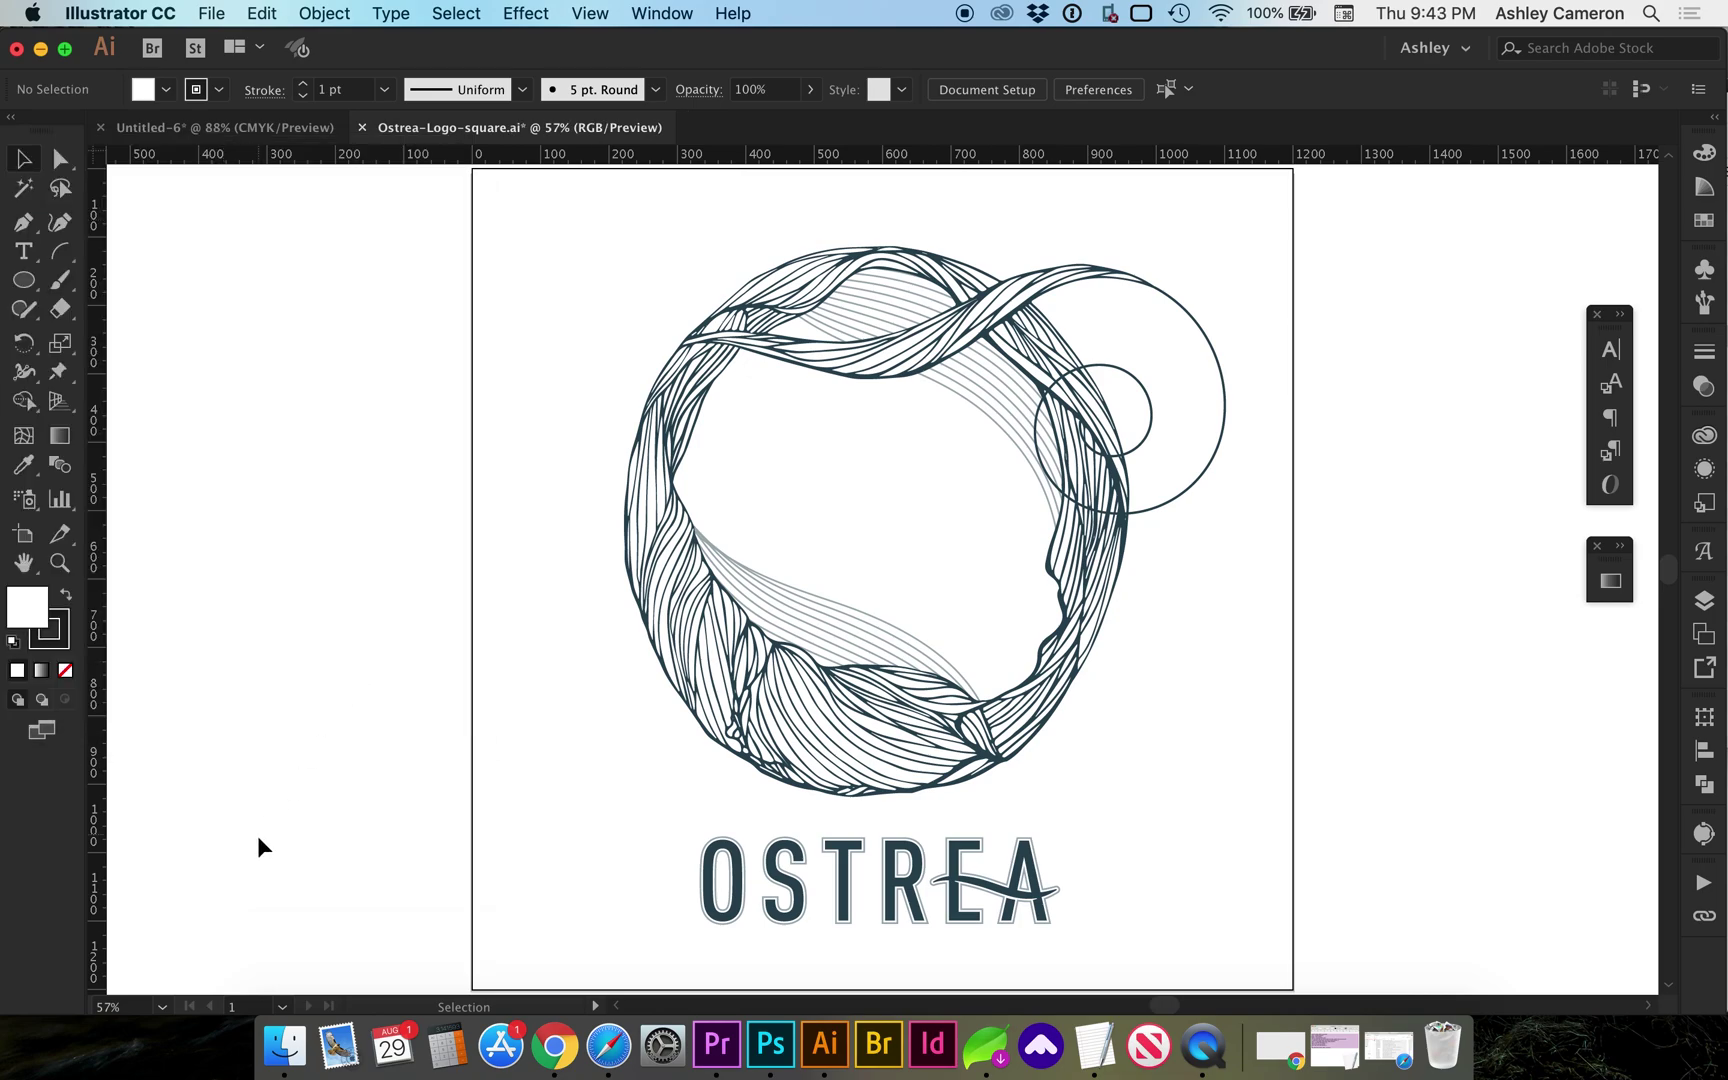
Quick Look Ostrea-Logo-square-01.png on the Desktop in Finder and close the preview.
click(285, 1047)
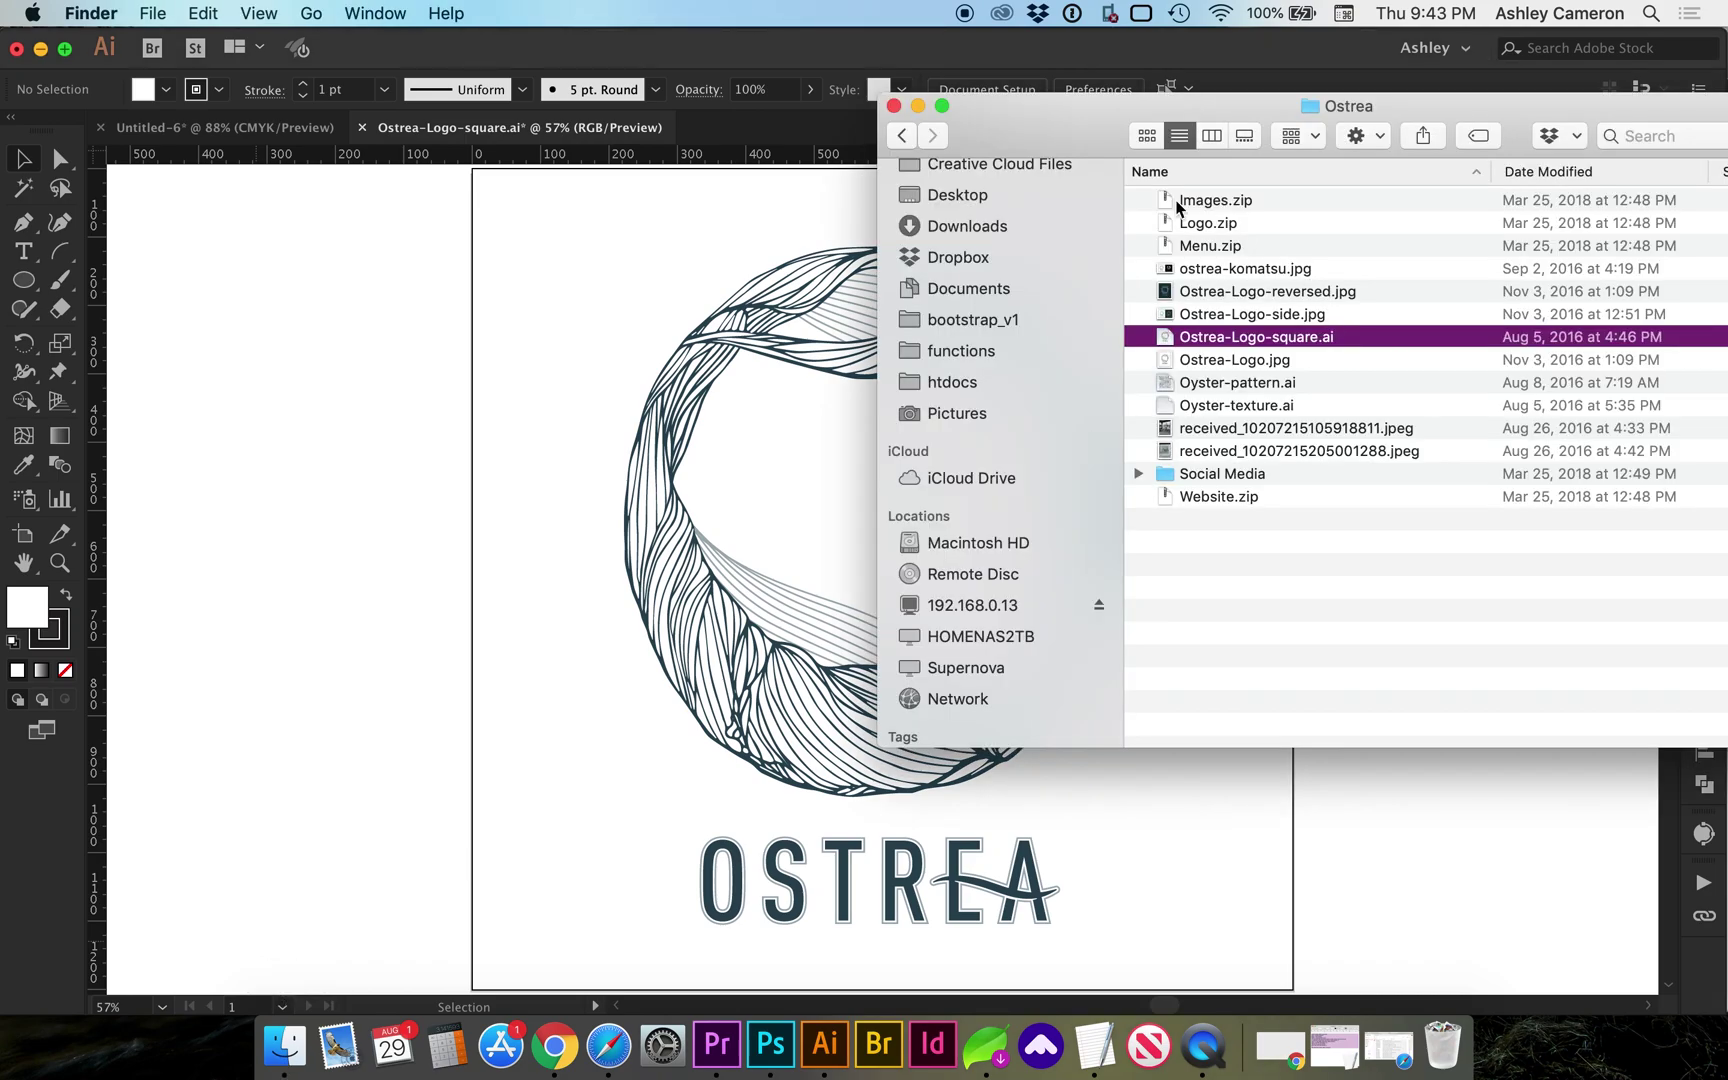
click(973, 197)
click(1206, 199)
click(1279, 203)
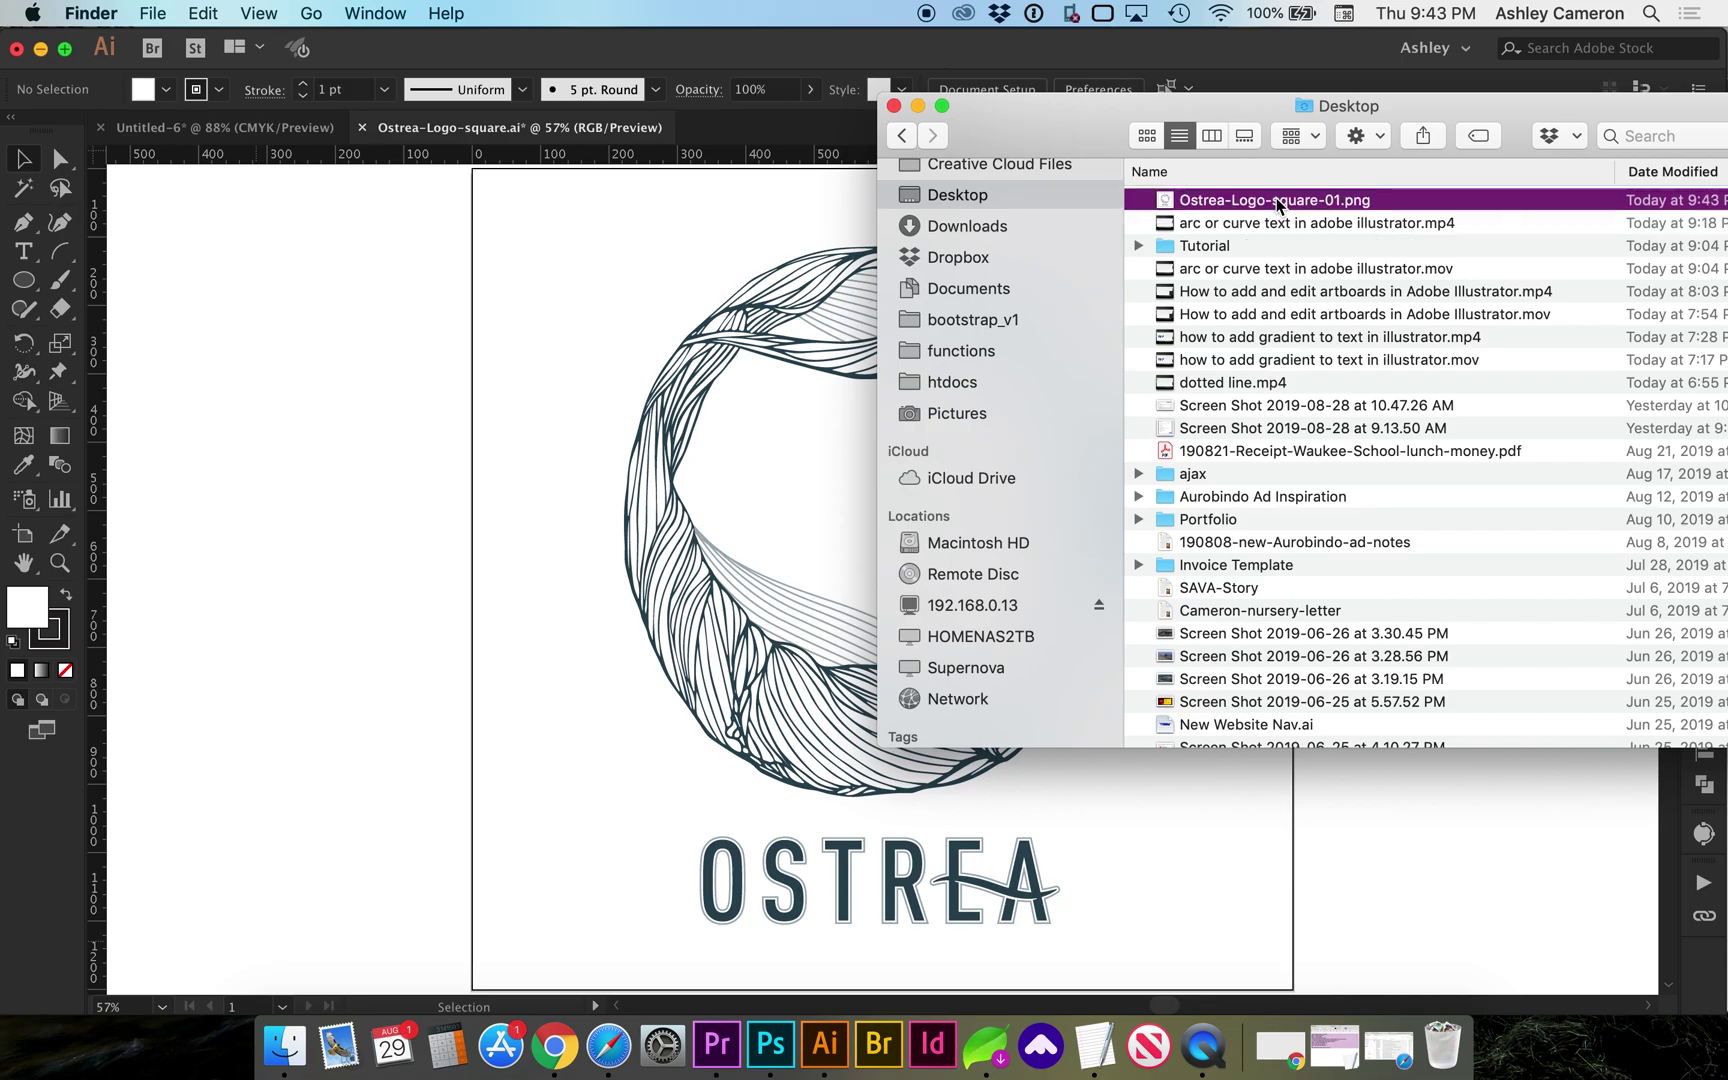
key(space)
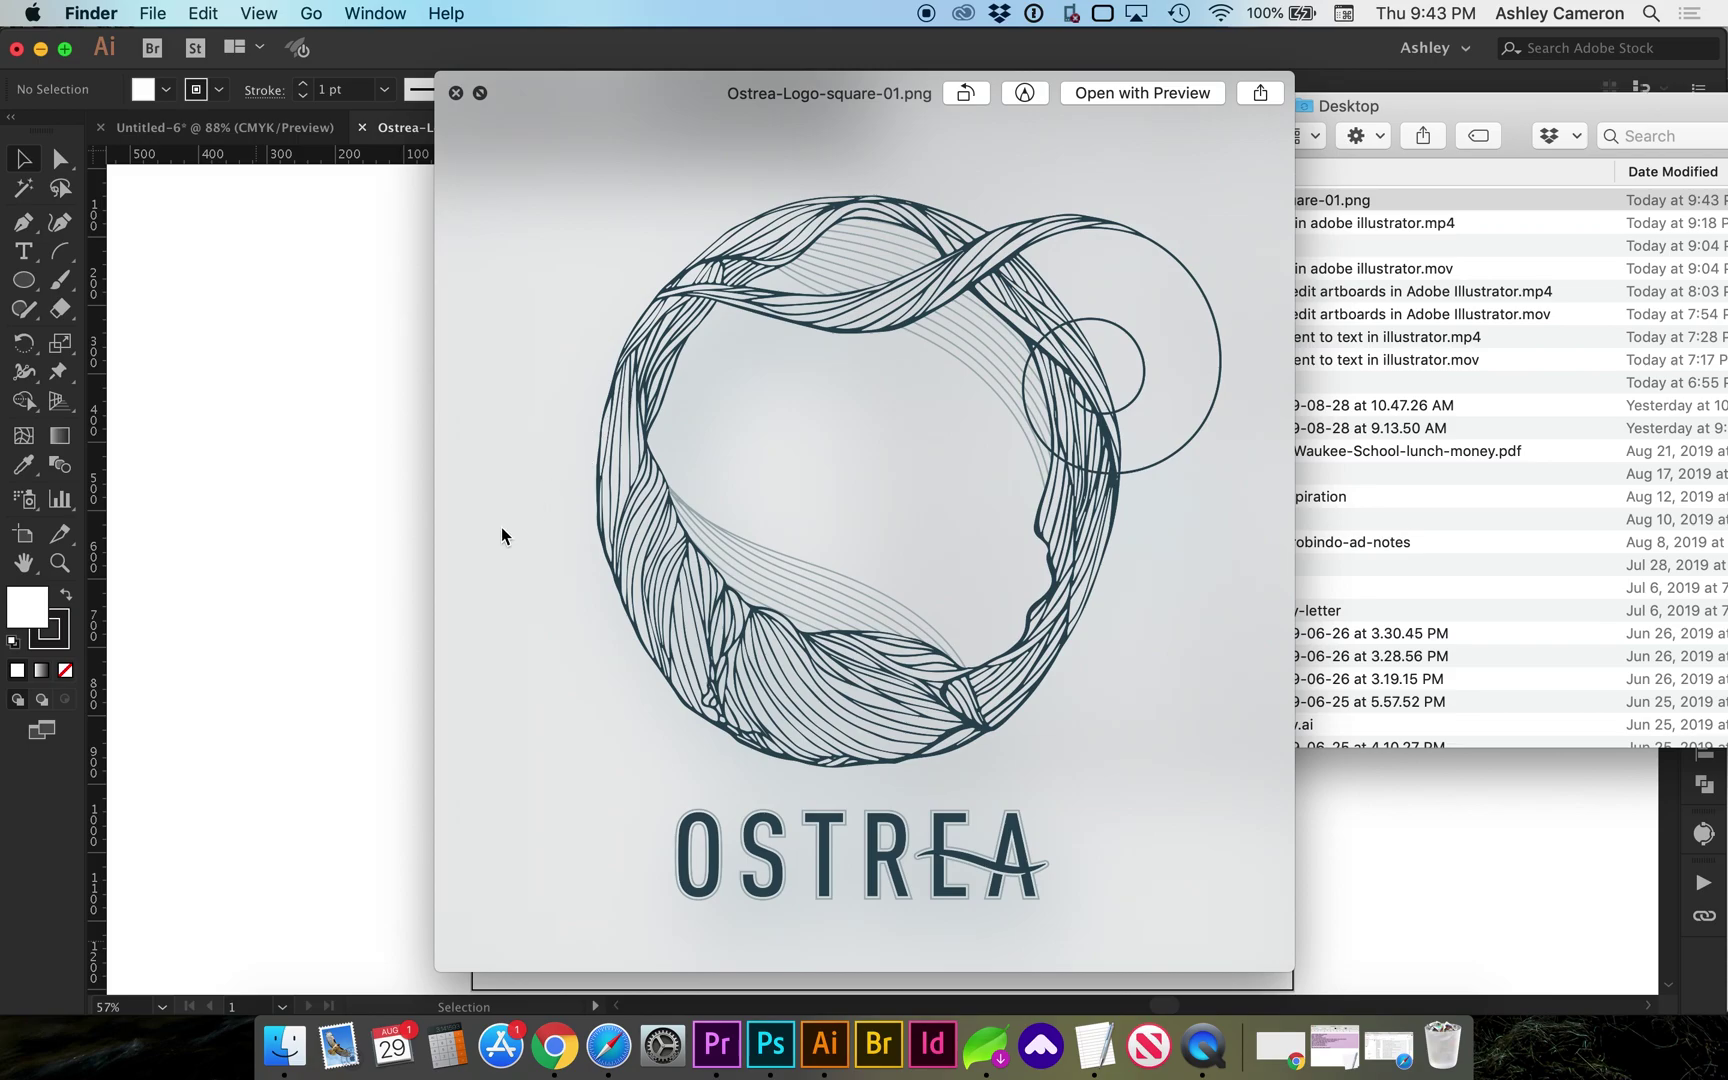
key(space)
Export As without artboards to the Desktop as Ostrea-Logo-square1.png, replacing the existing file.
click(343, 417)
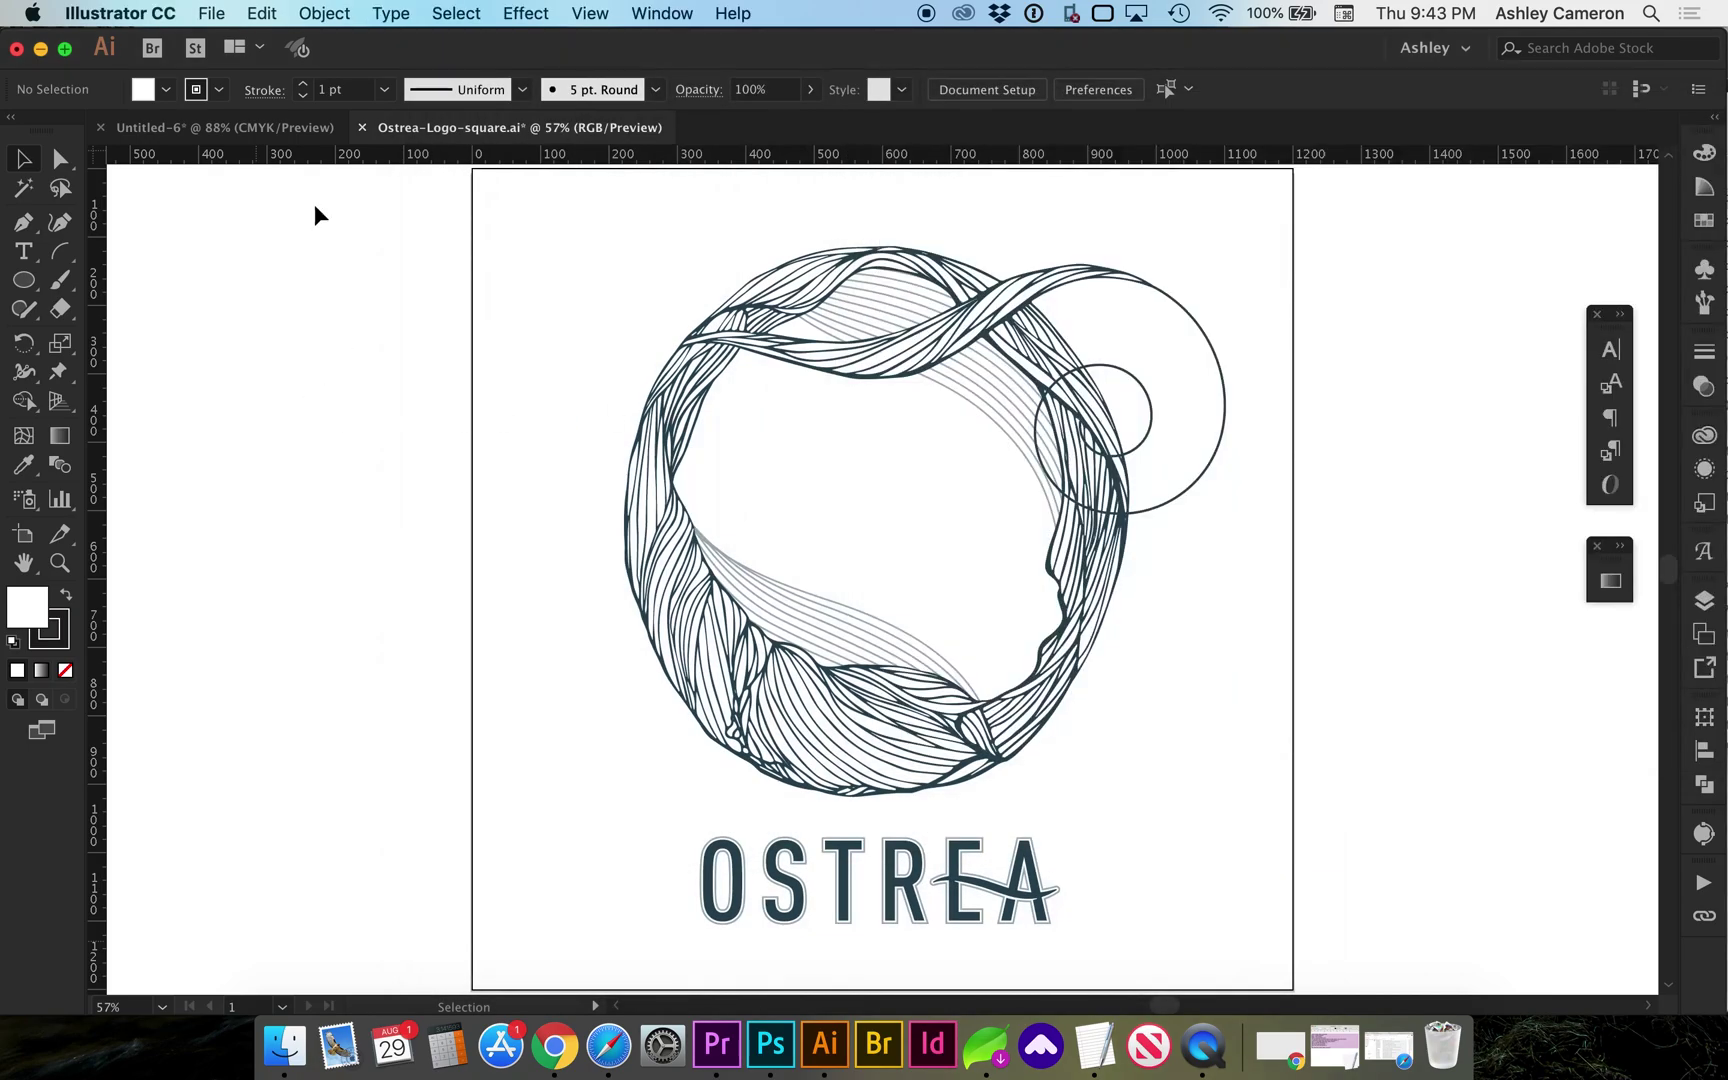
click(205, 15)
mouse_move(237, 404)
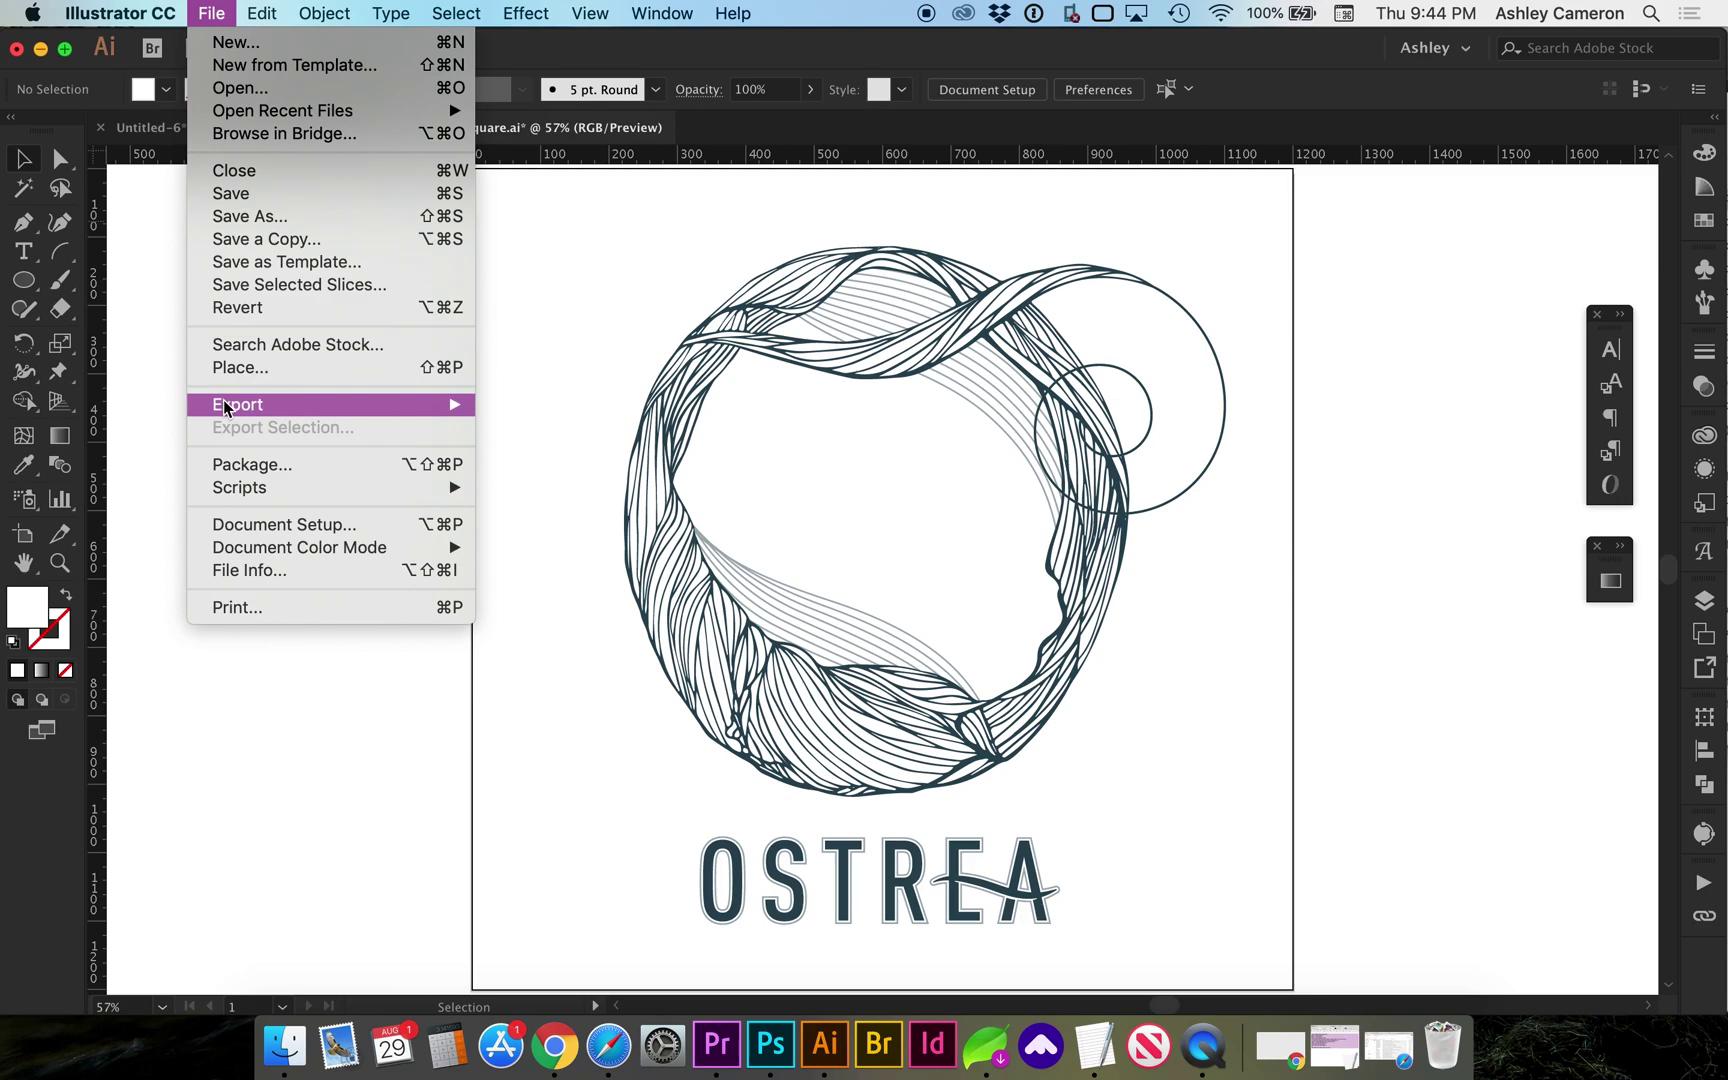
click(585, 429)
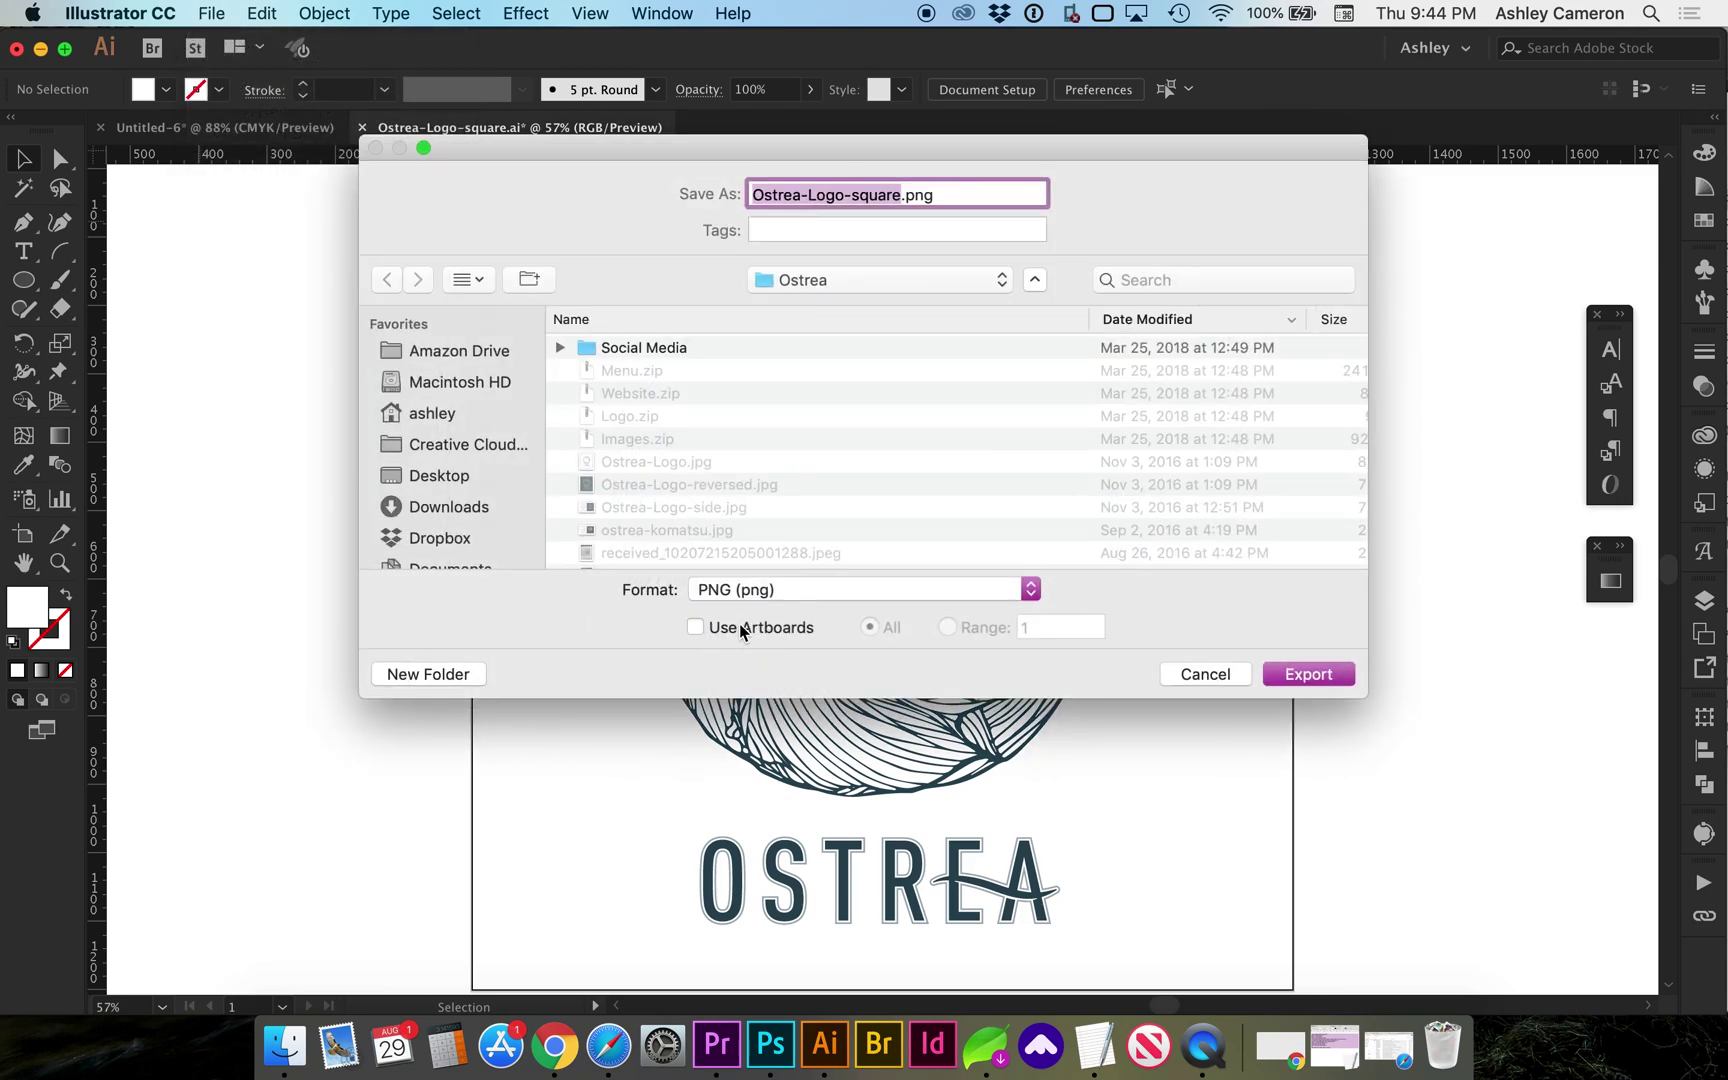
key(Right)
text(1)
click(536, 474)
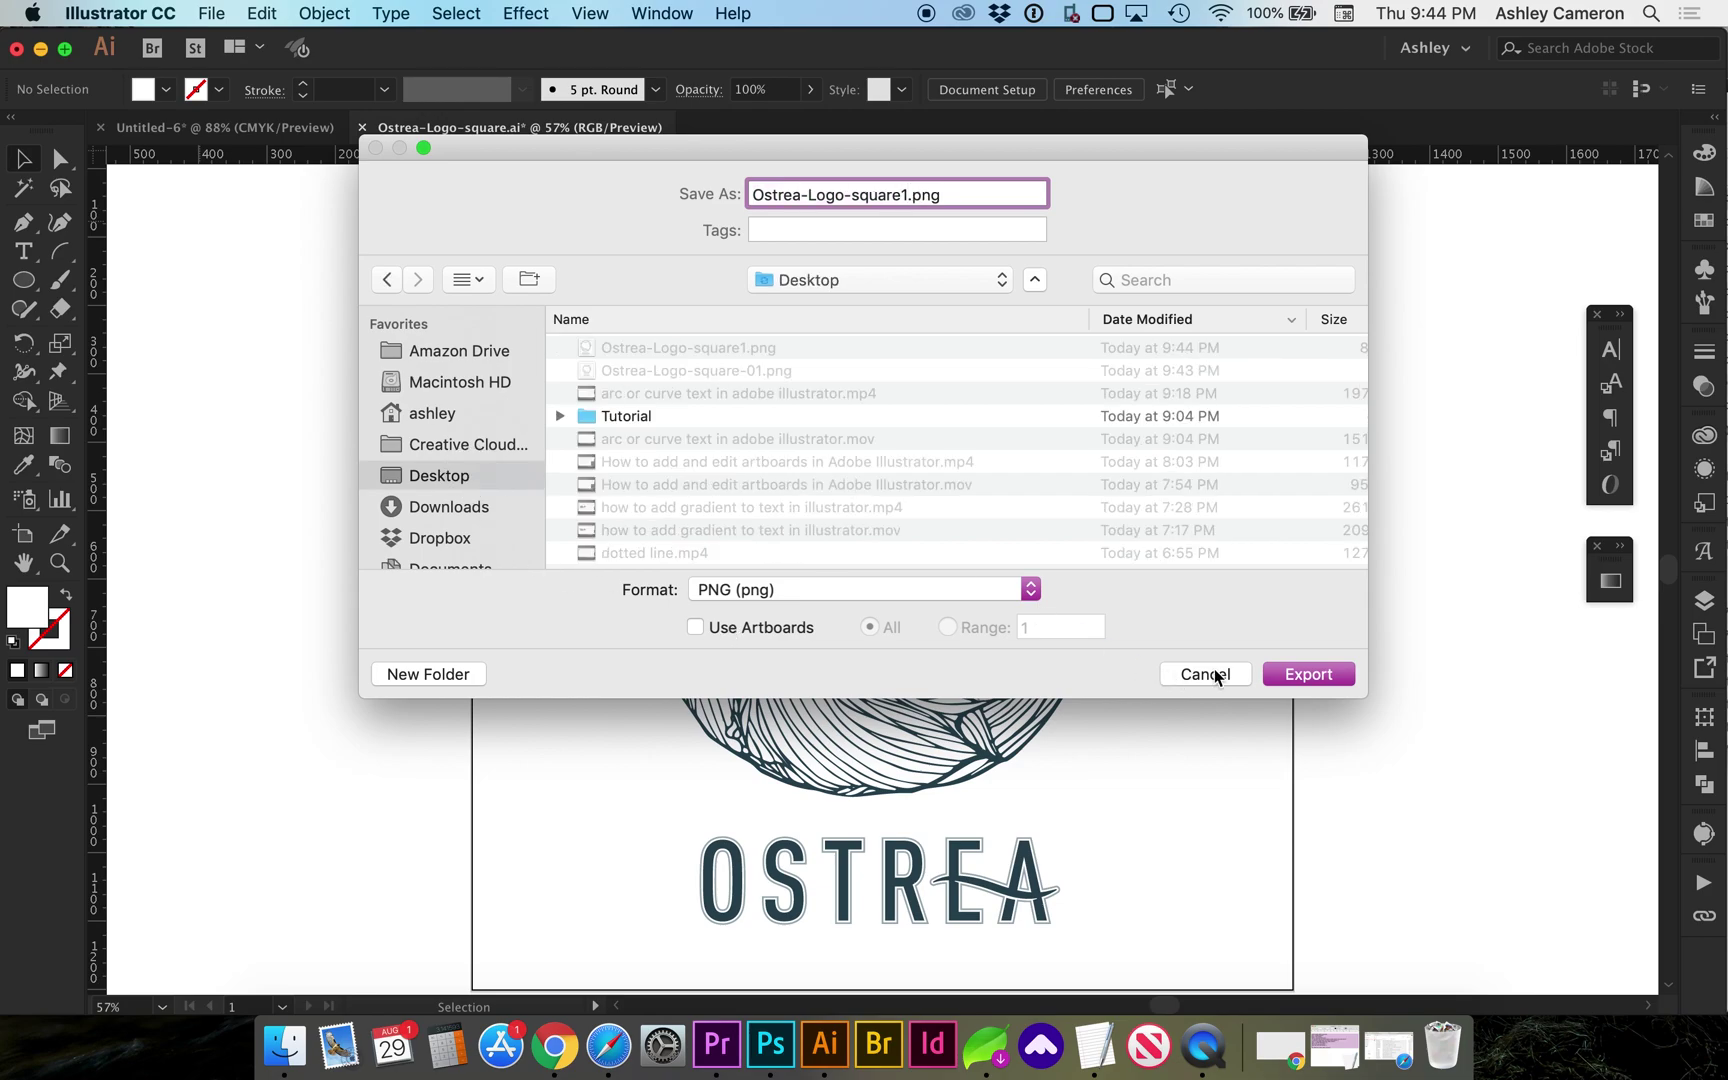
click(1301, 673)
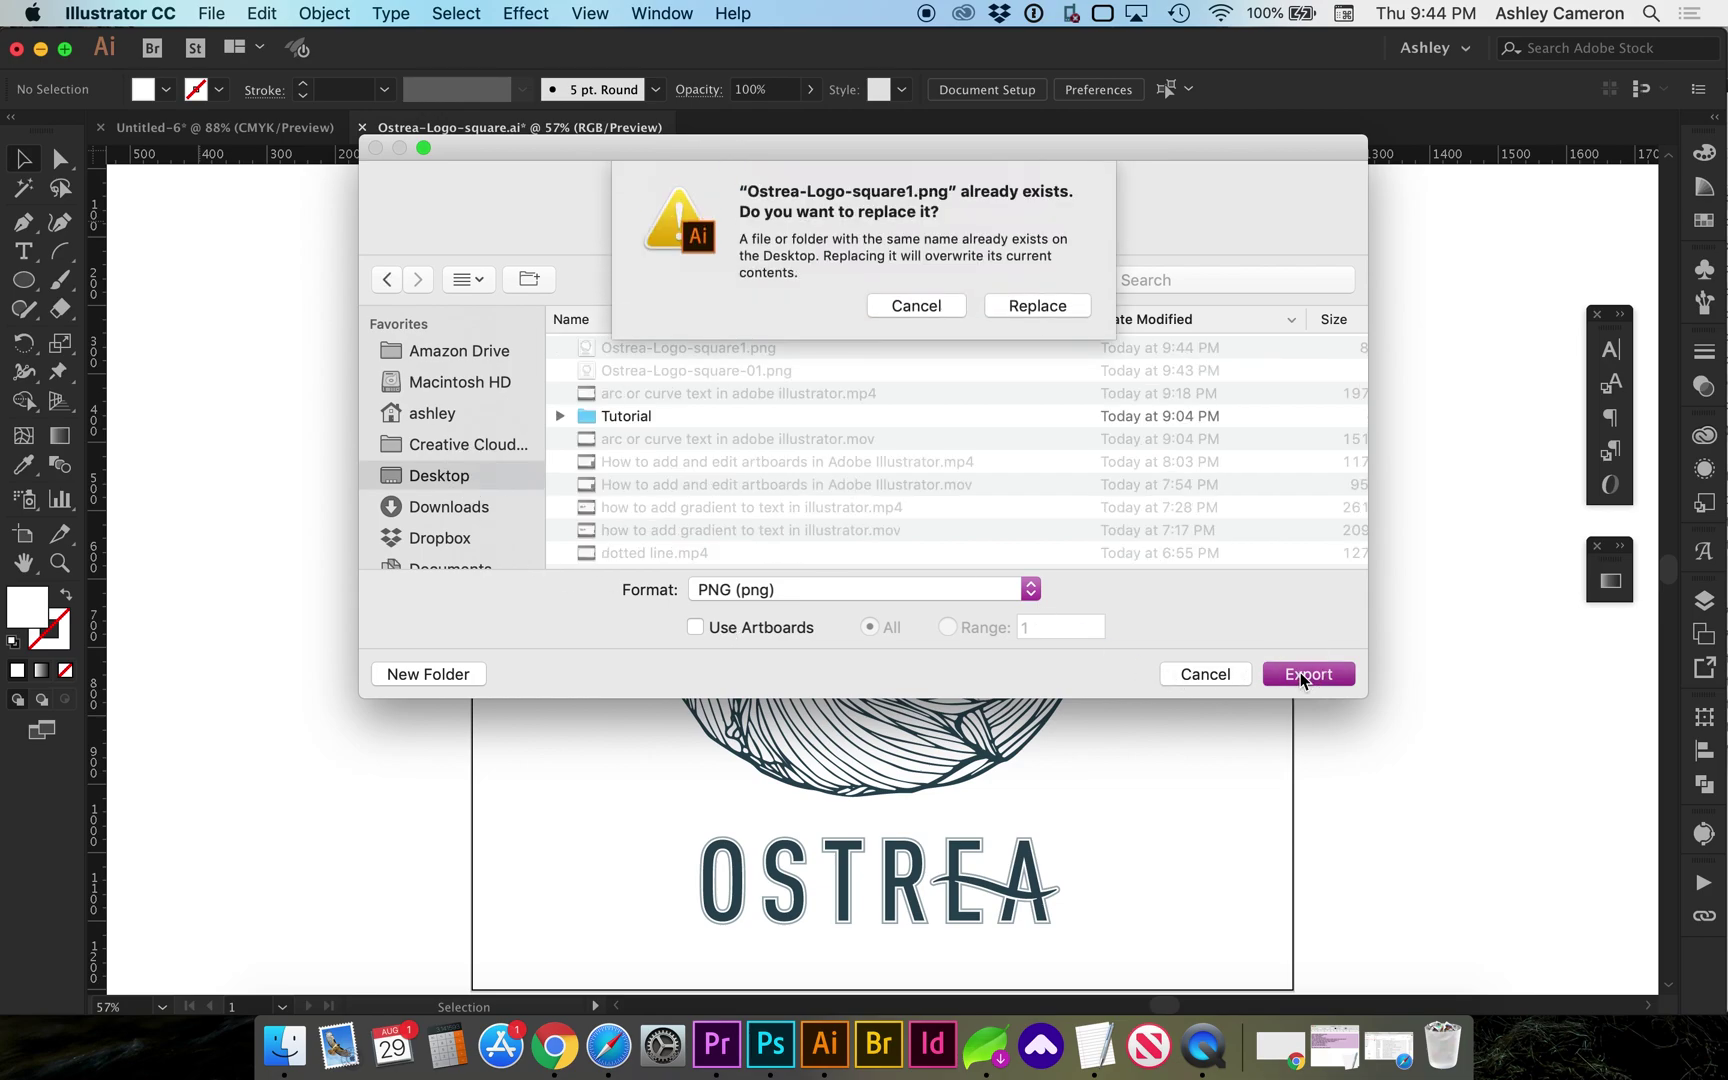
click(1035, 302)
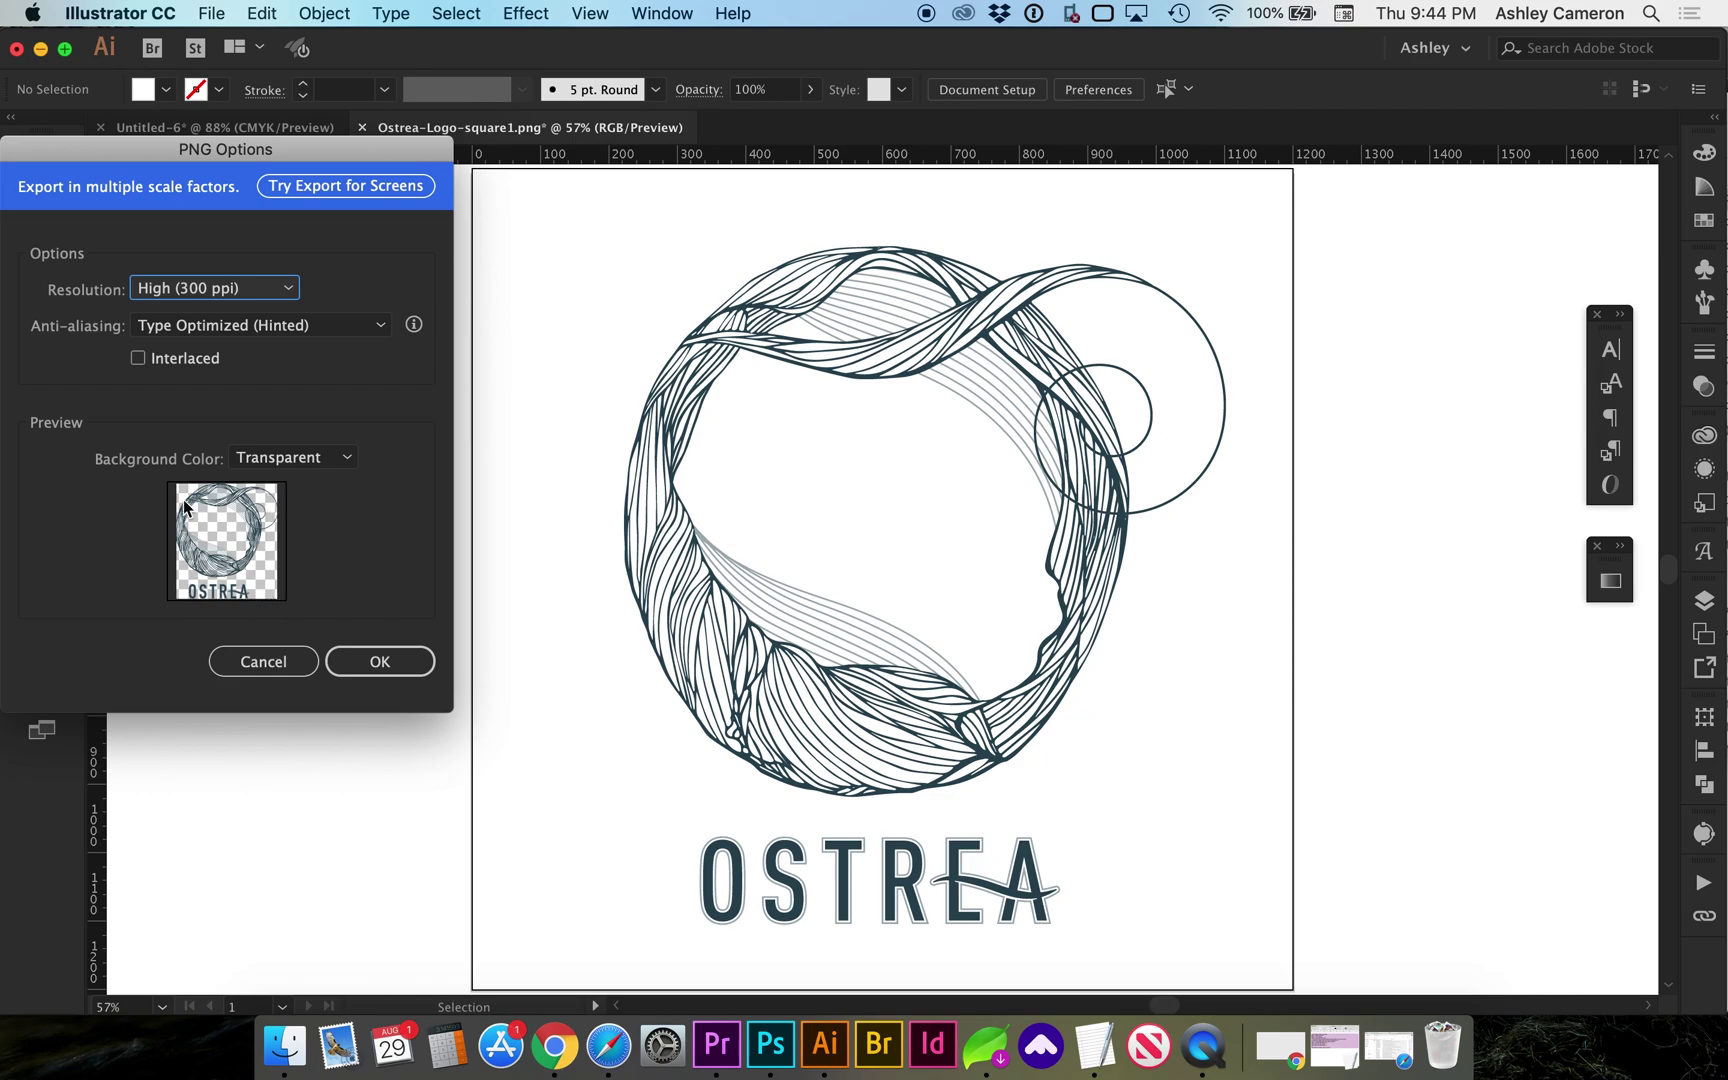
Confirm PNG Options keeping the transparent background for the cropped export.
click(337, 457)
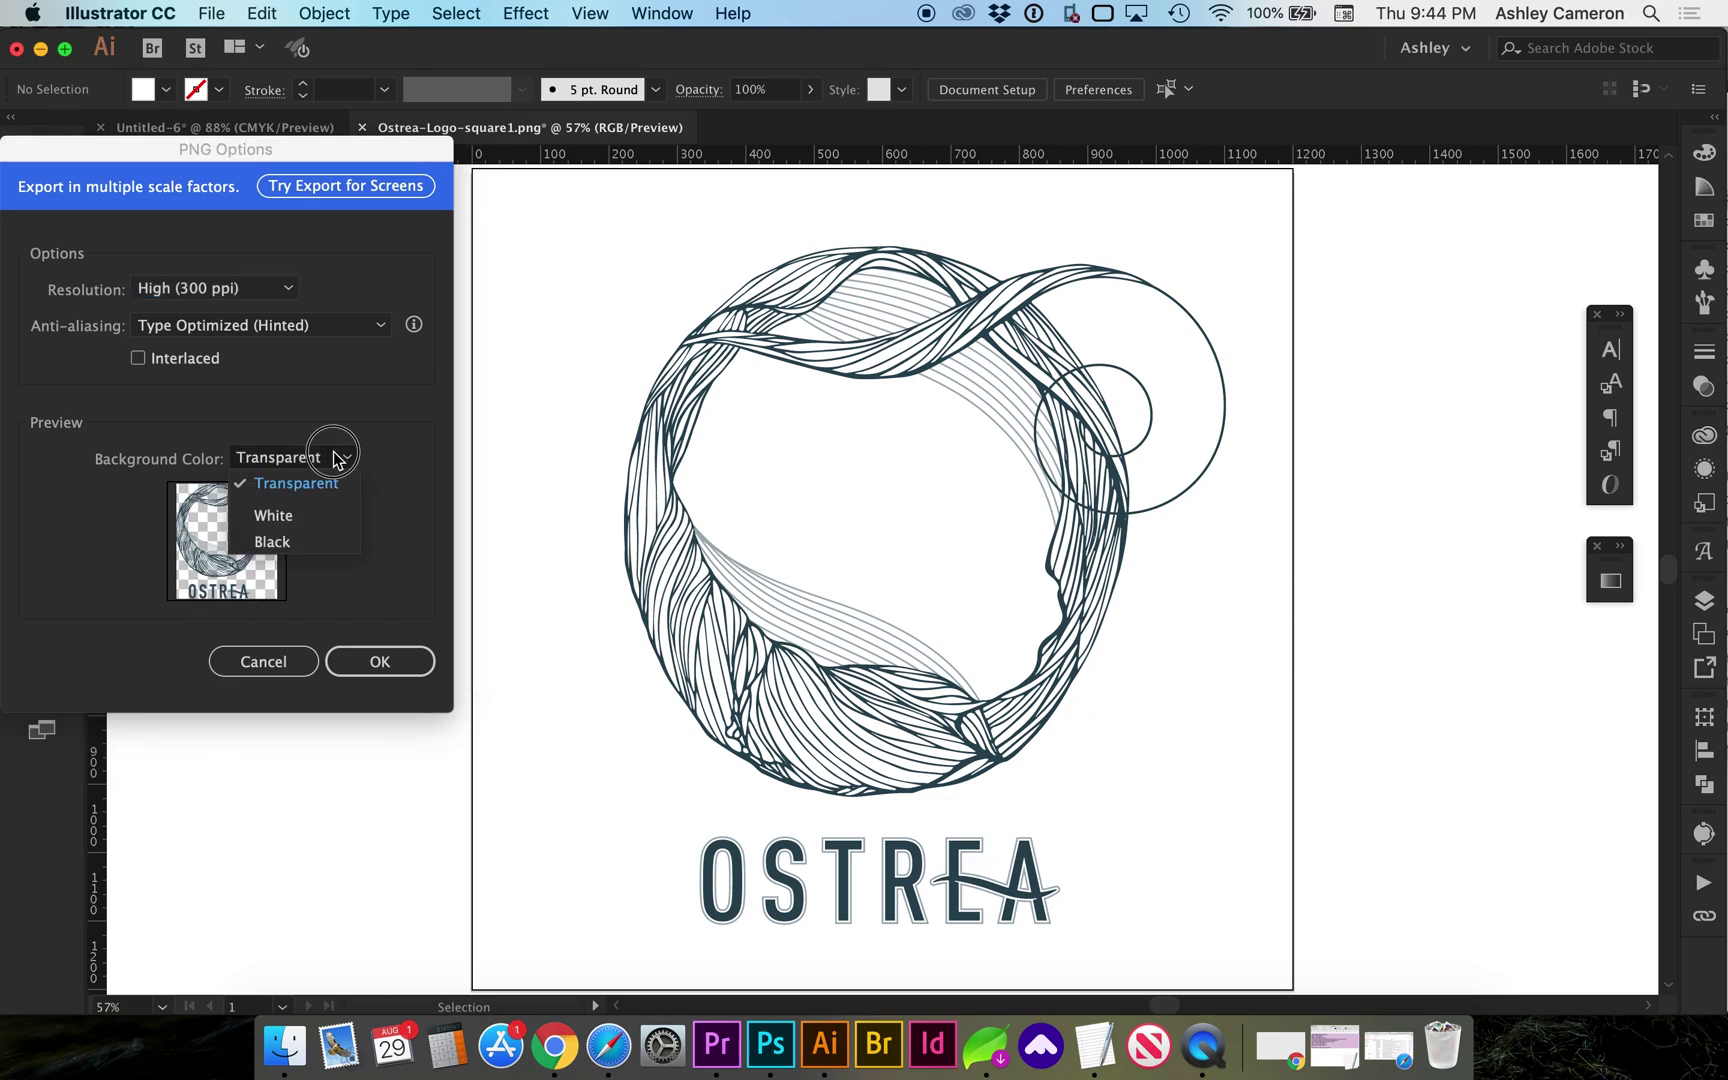
click(296, 485)
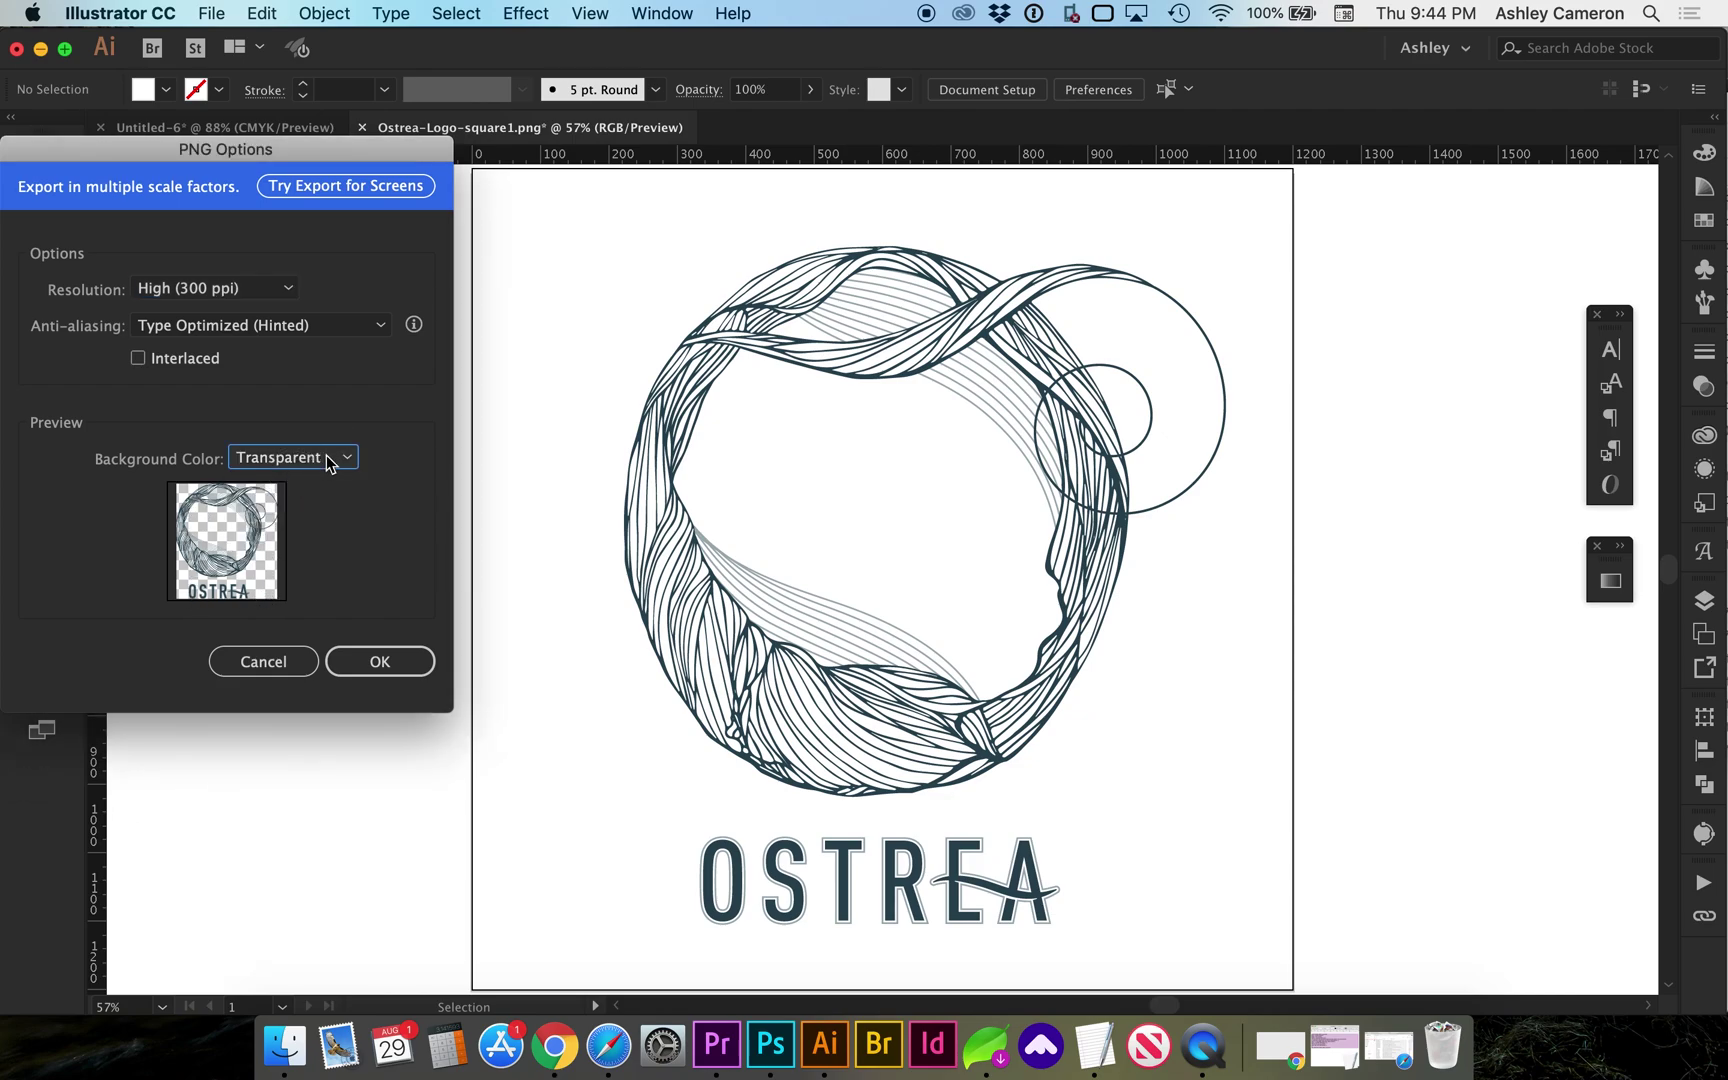
click(379, 665)
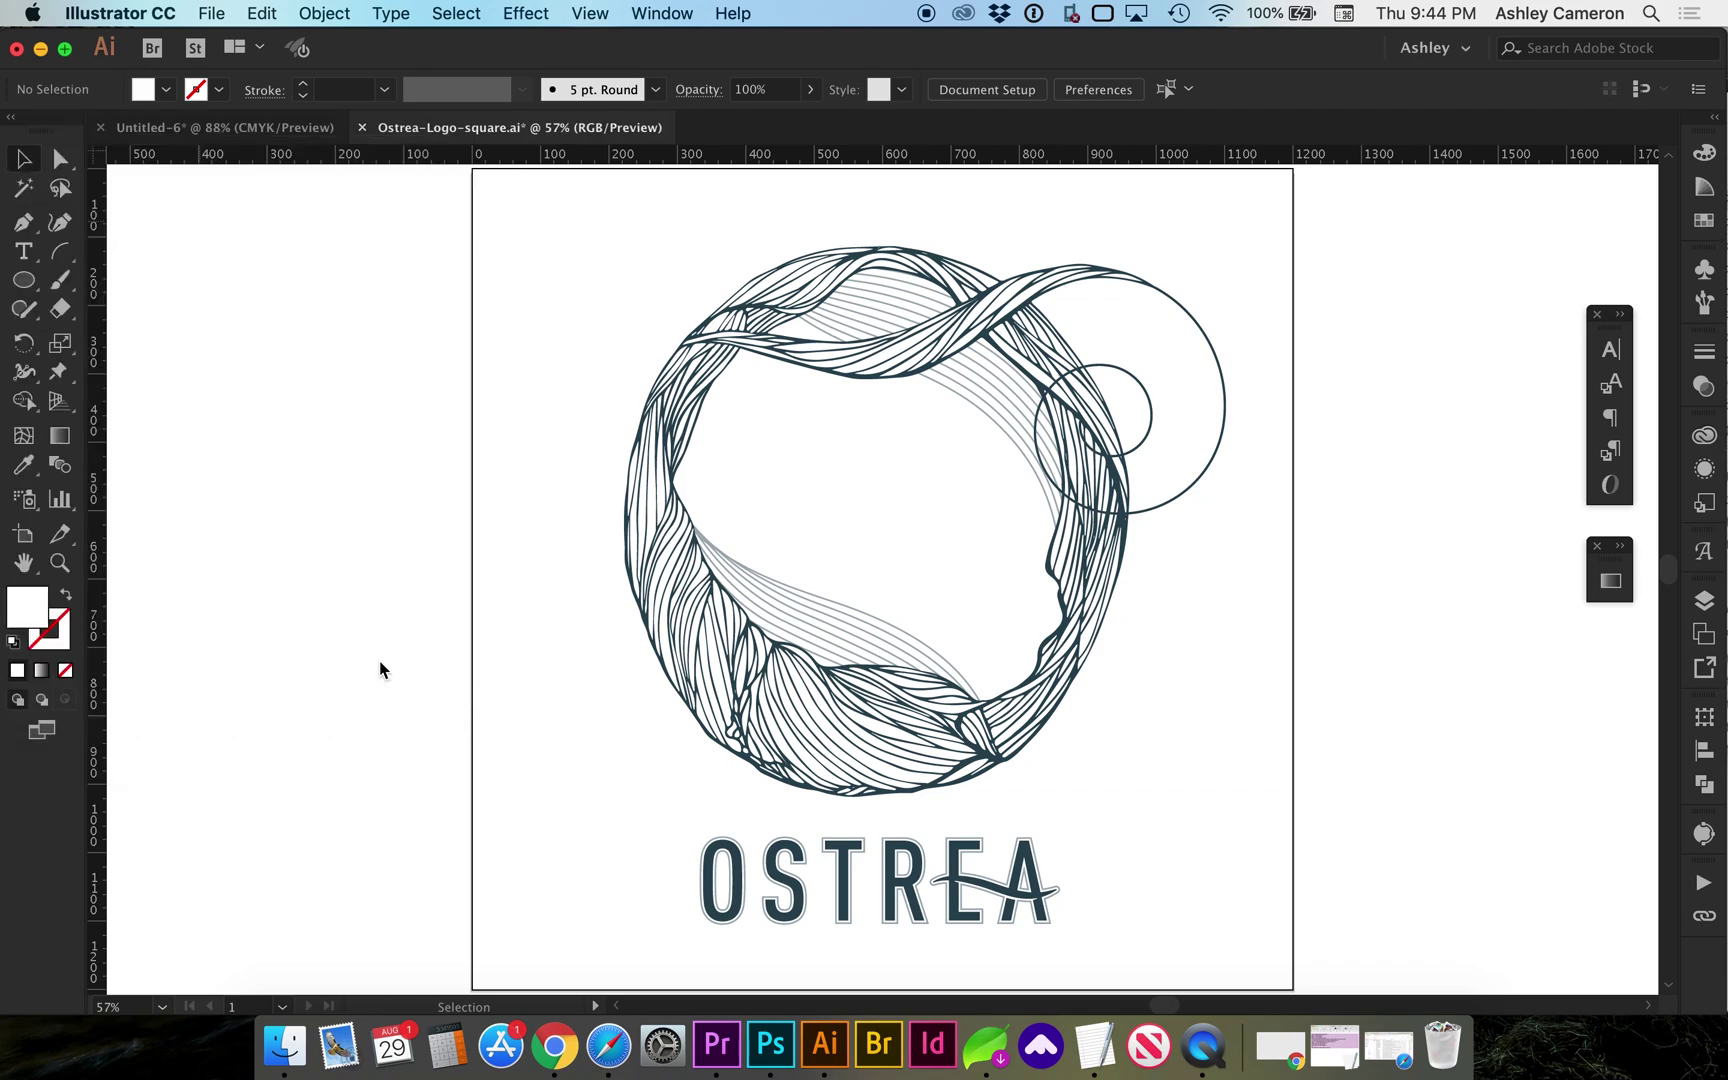
Quick Look the cropped Ostrea-Logo-square1.png against the full-artboard PNG, then return to Illustrator.
click(284, 1046)
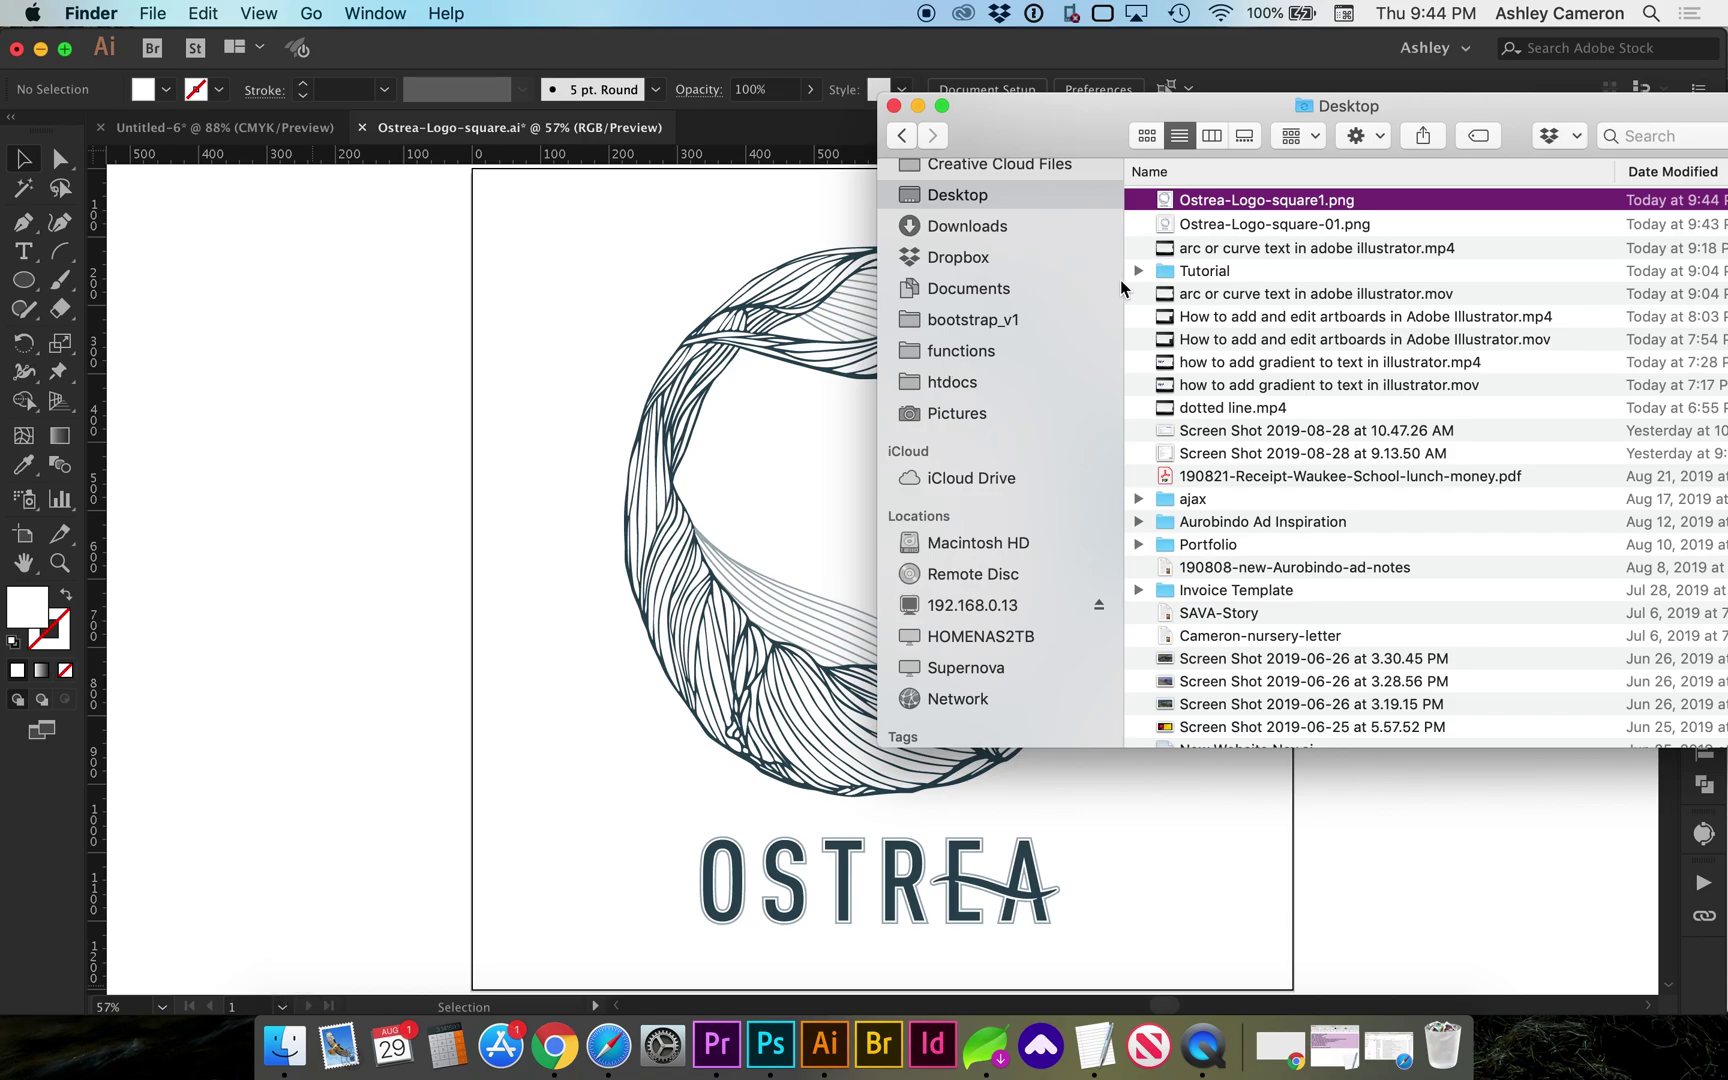
key(space)
key(Down)
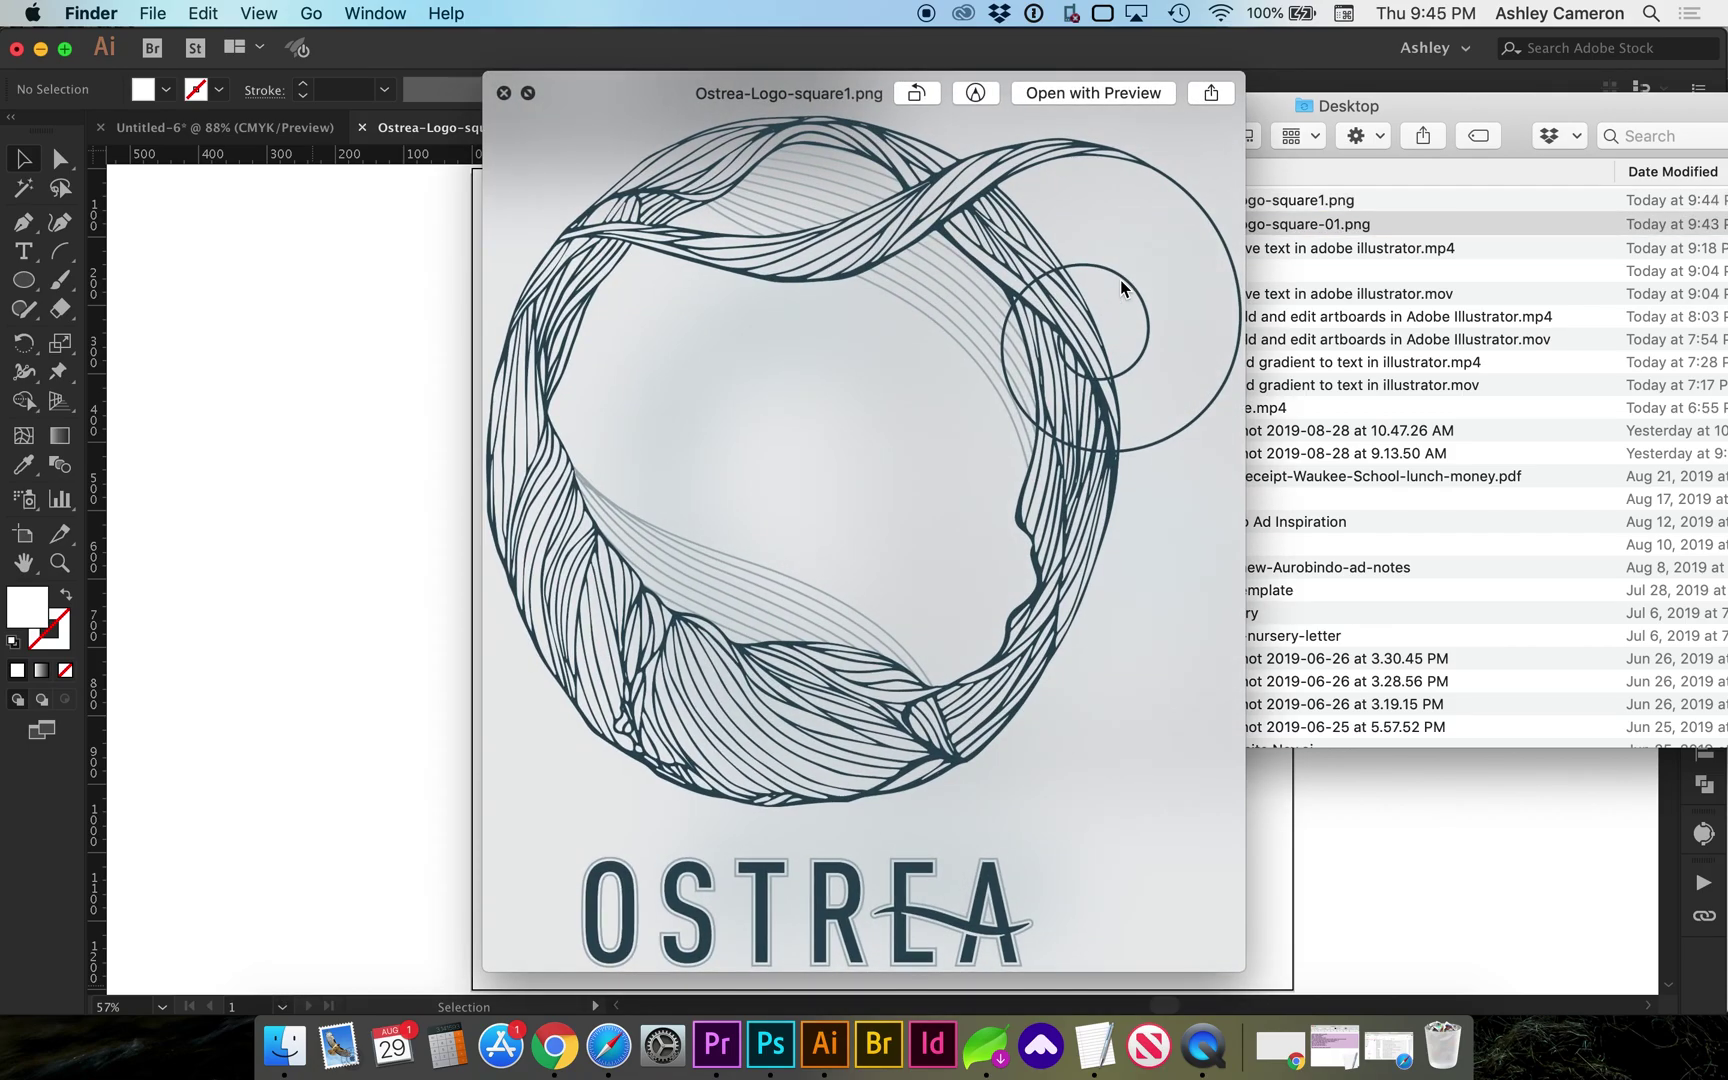
key(space)
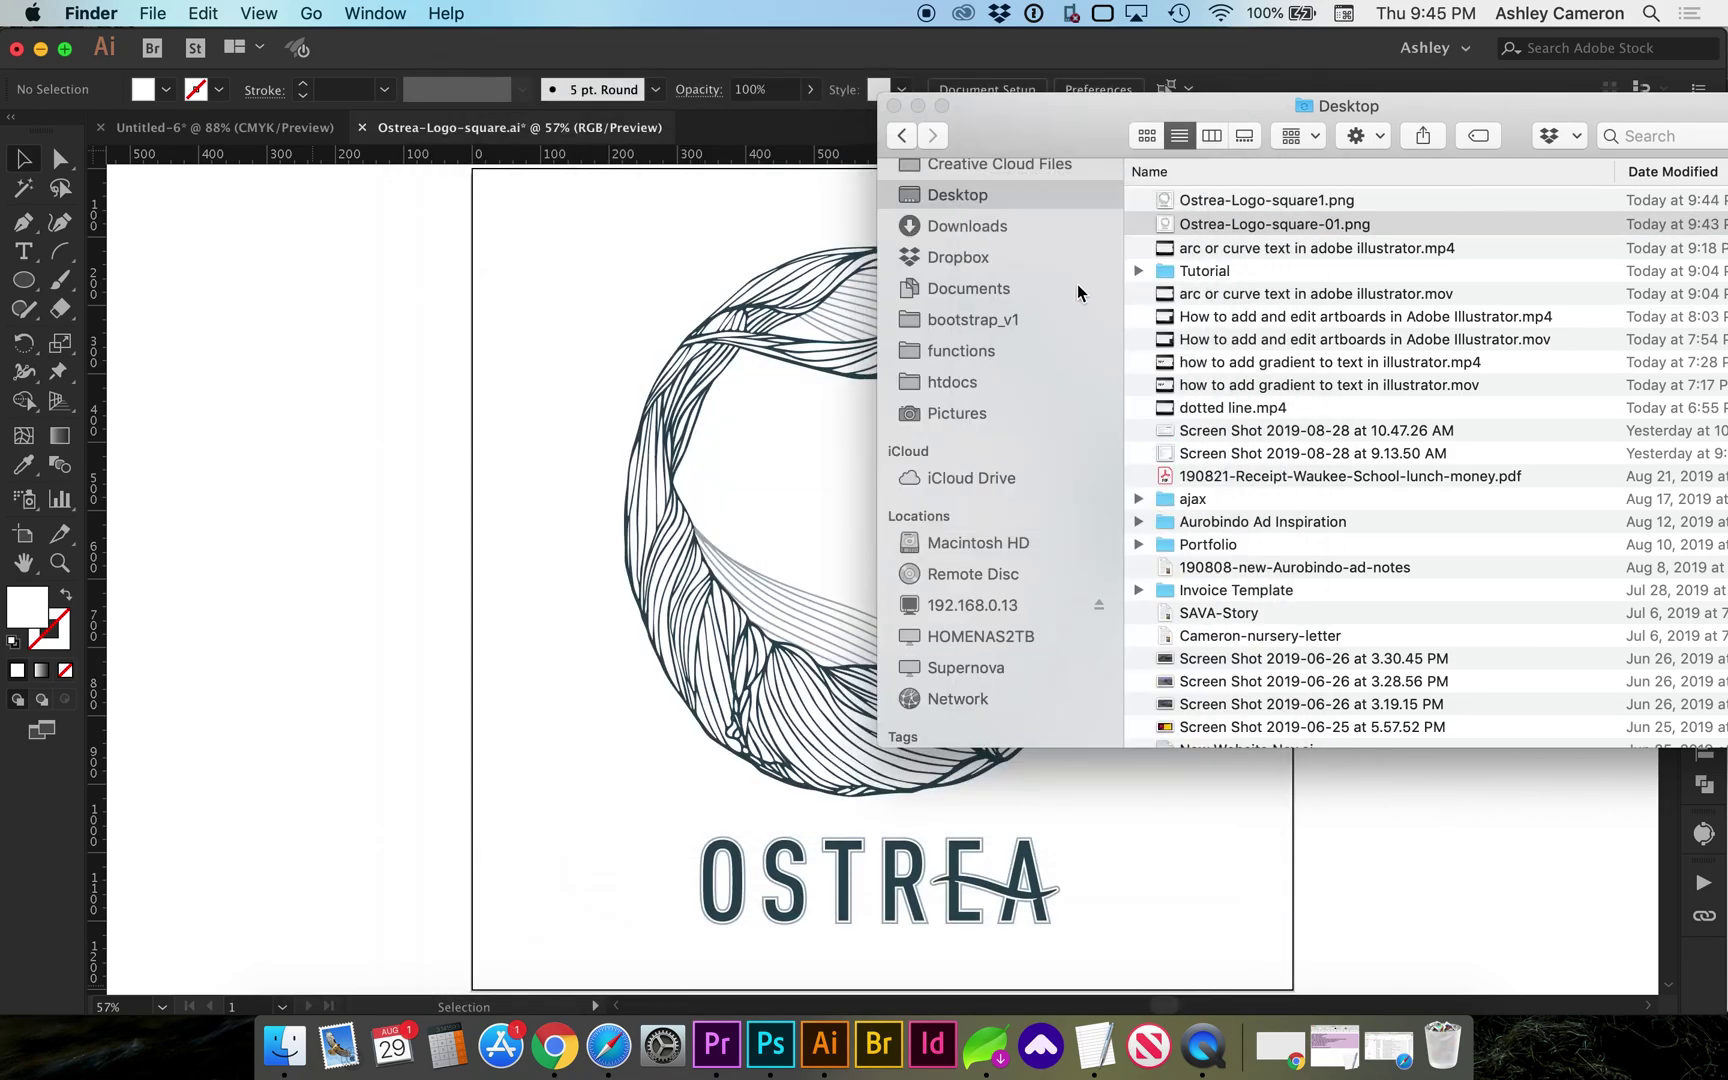
click(443, 410)
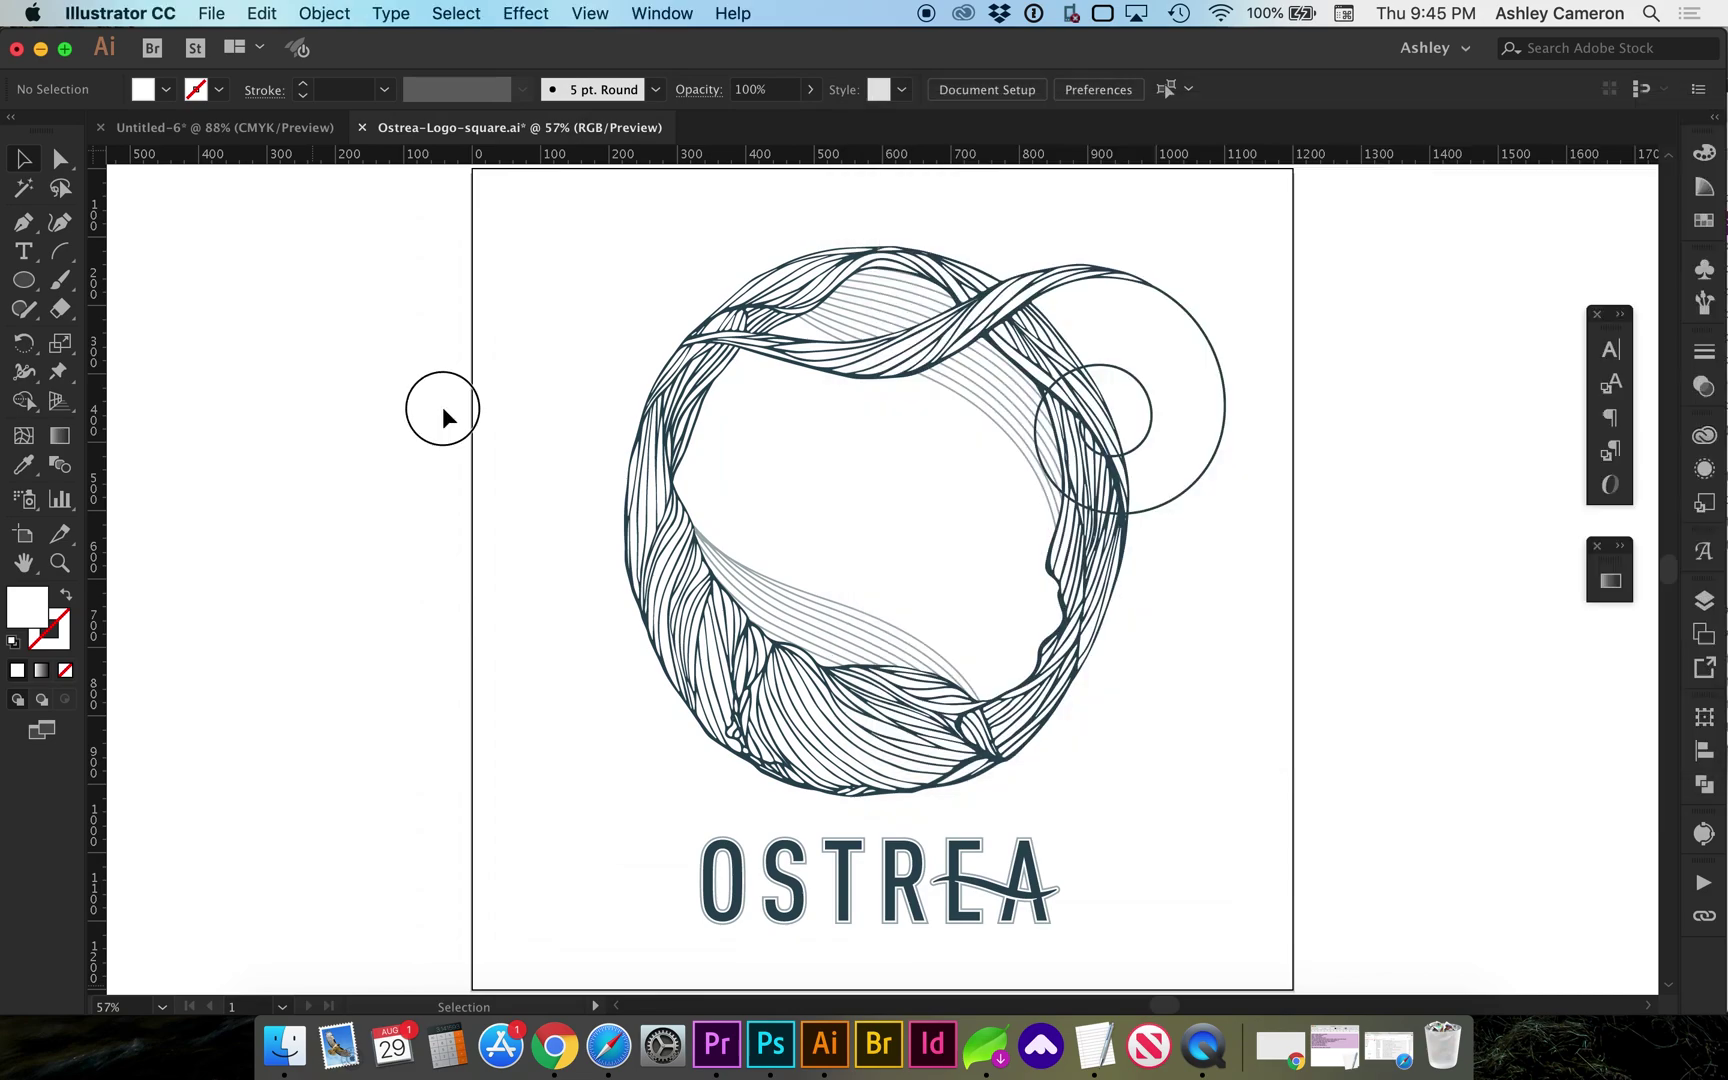
Bring up File > Export > Export for Screens and reposition its window.
click(212, 16)
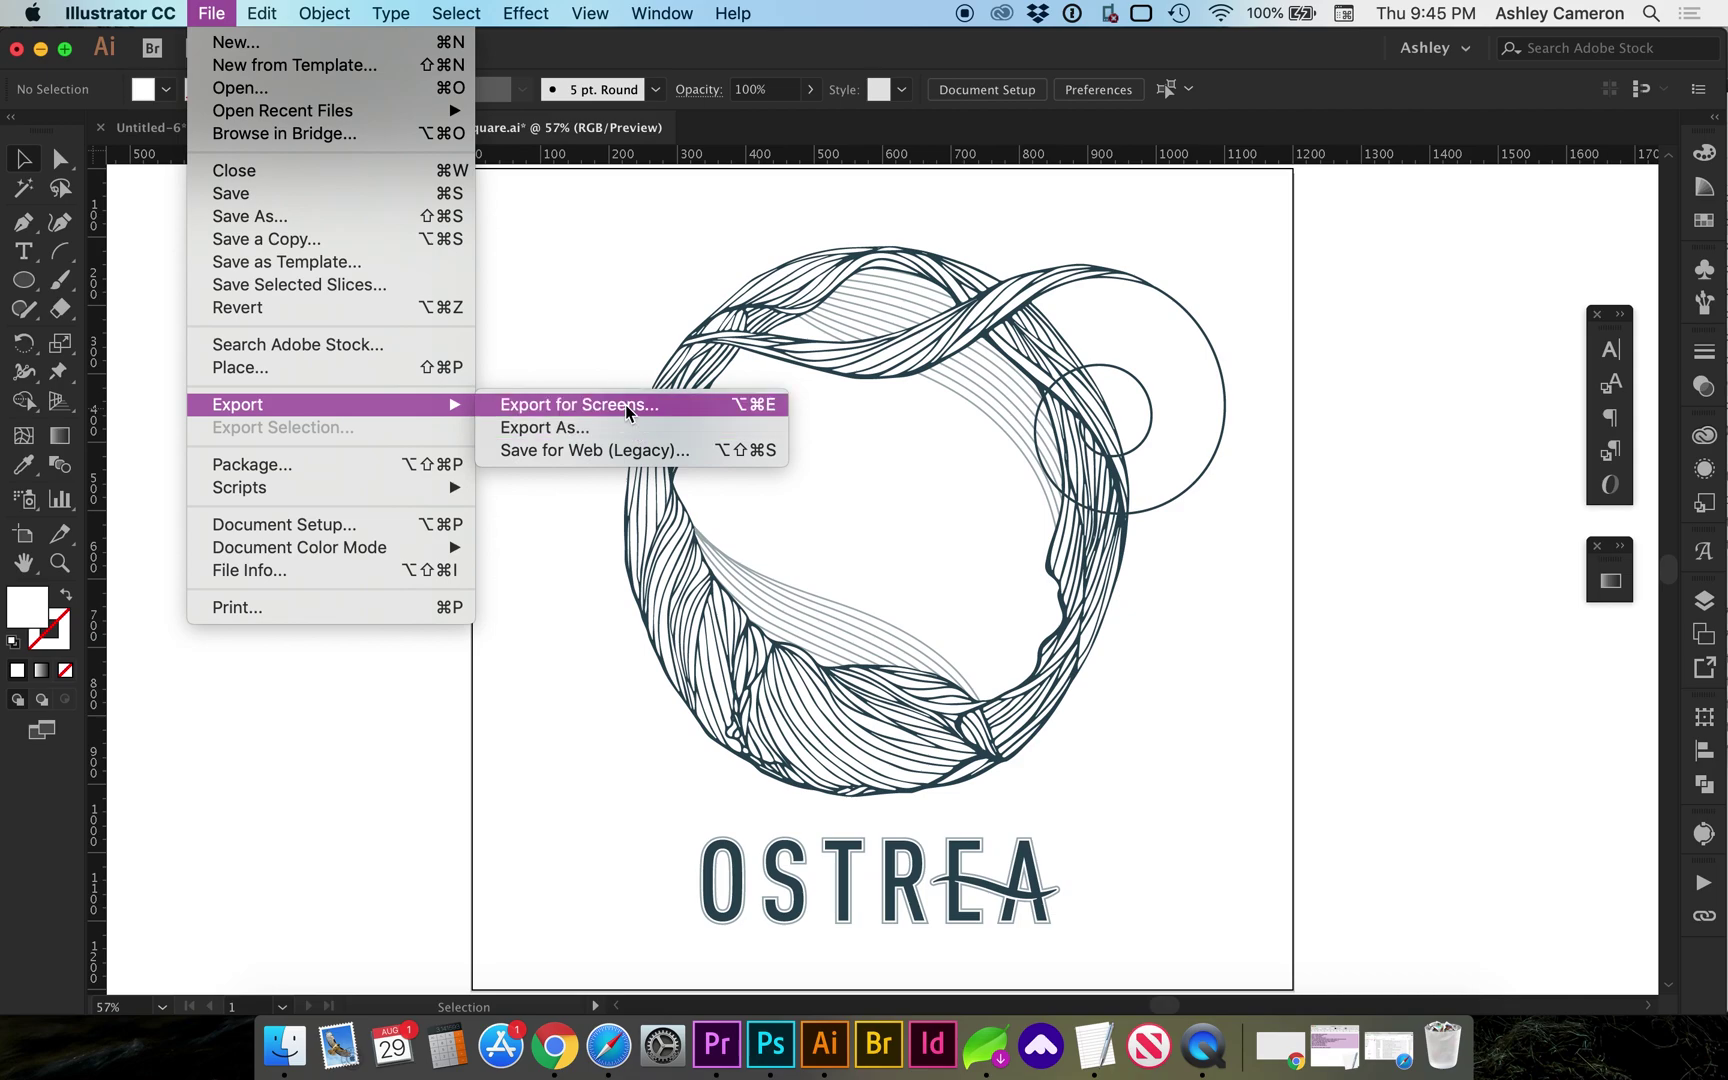
mouse_move(238, 404)
click(625, 403)
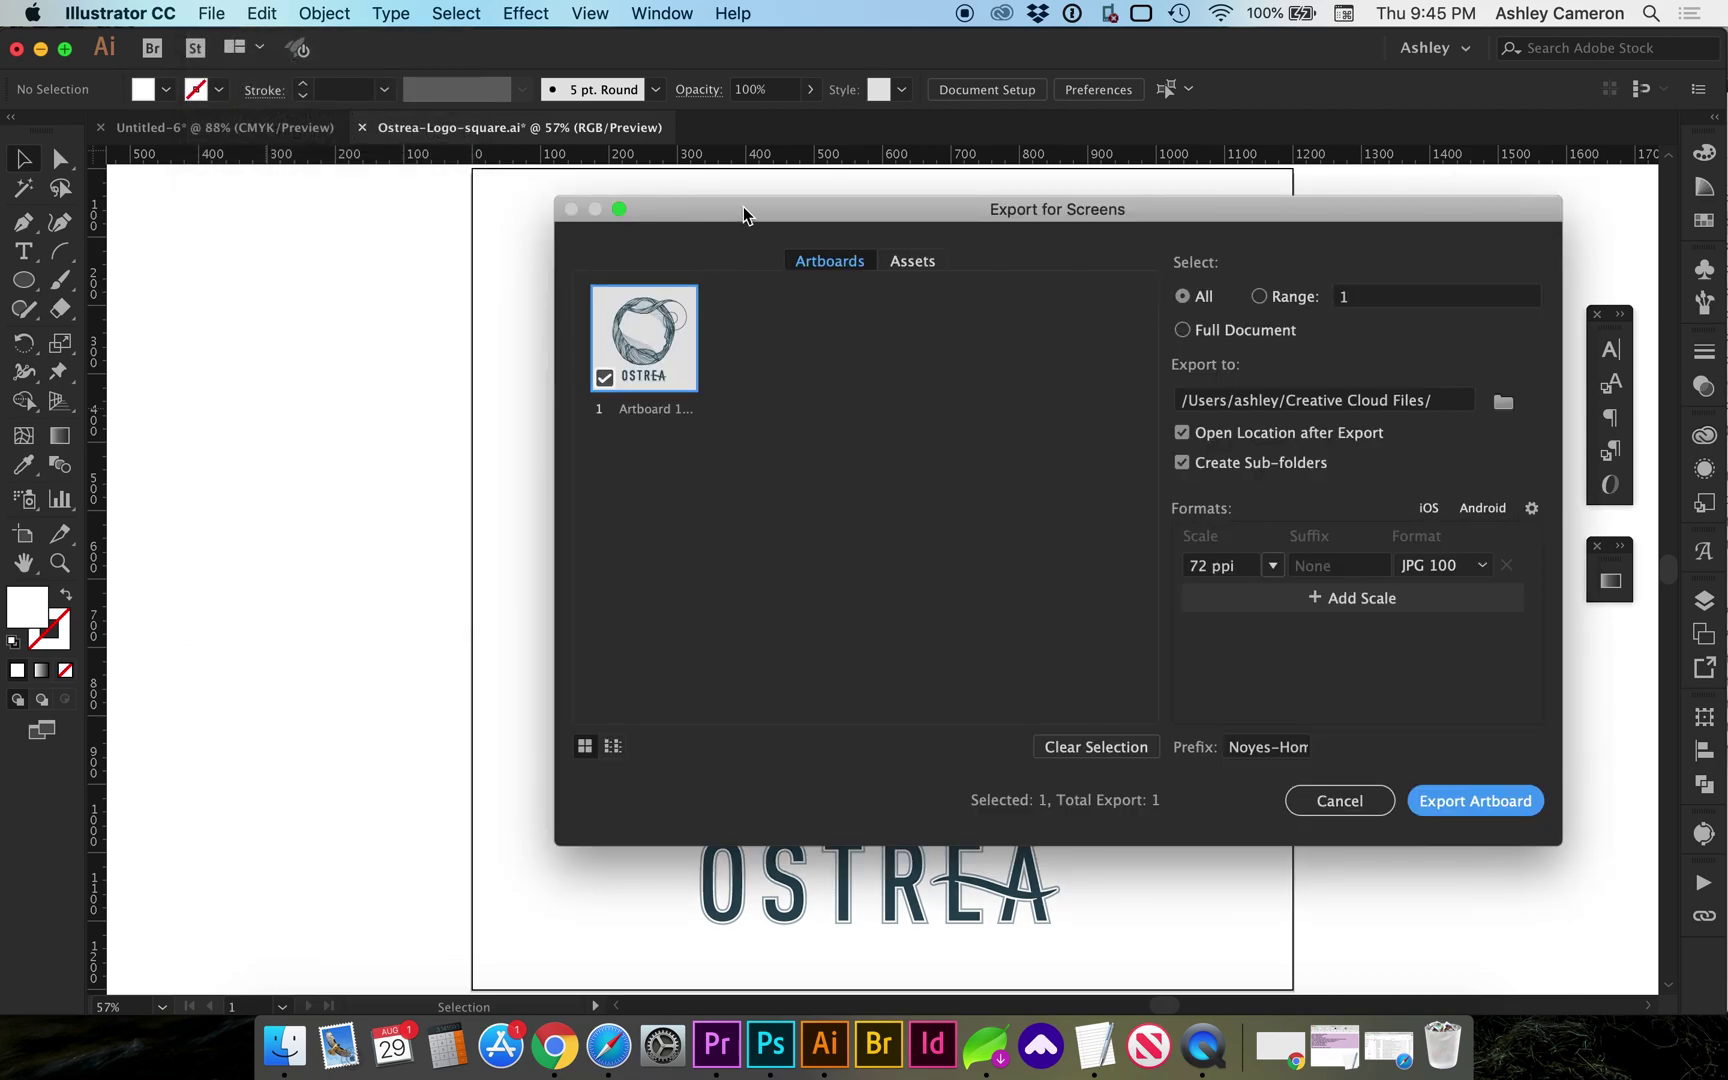
drag(743, 207, 640, 208)
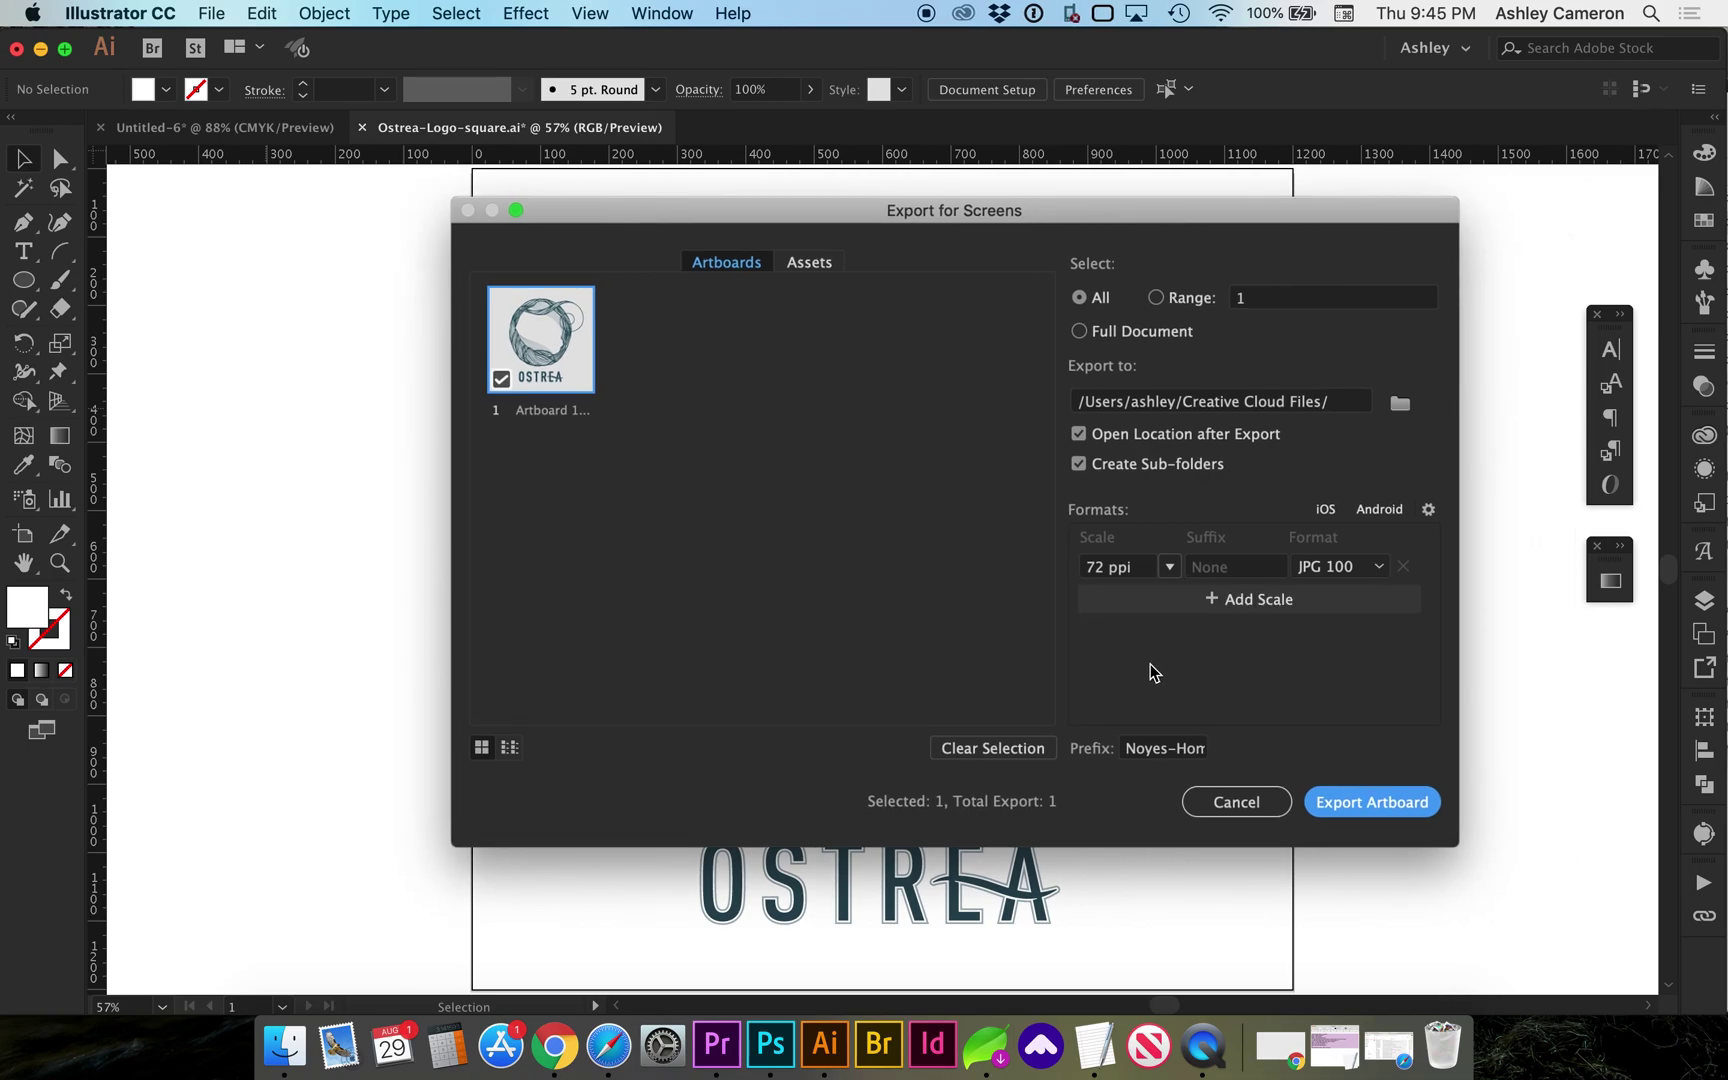
Review the scale options and switch the export format from JPG to PNG.
click(1164, 567)
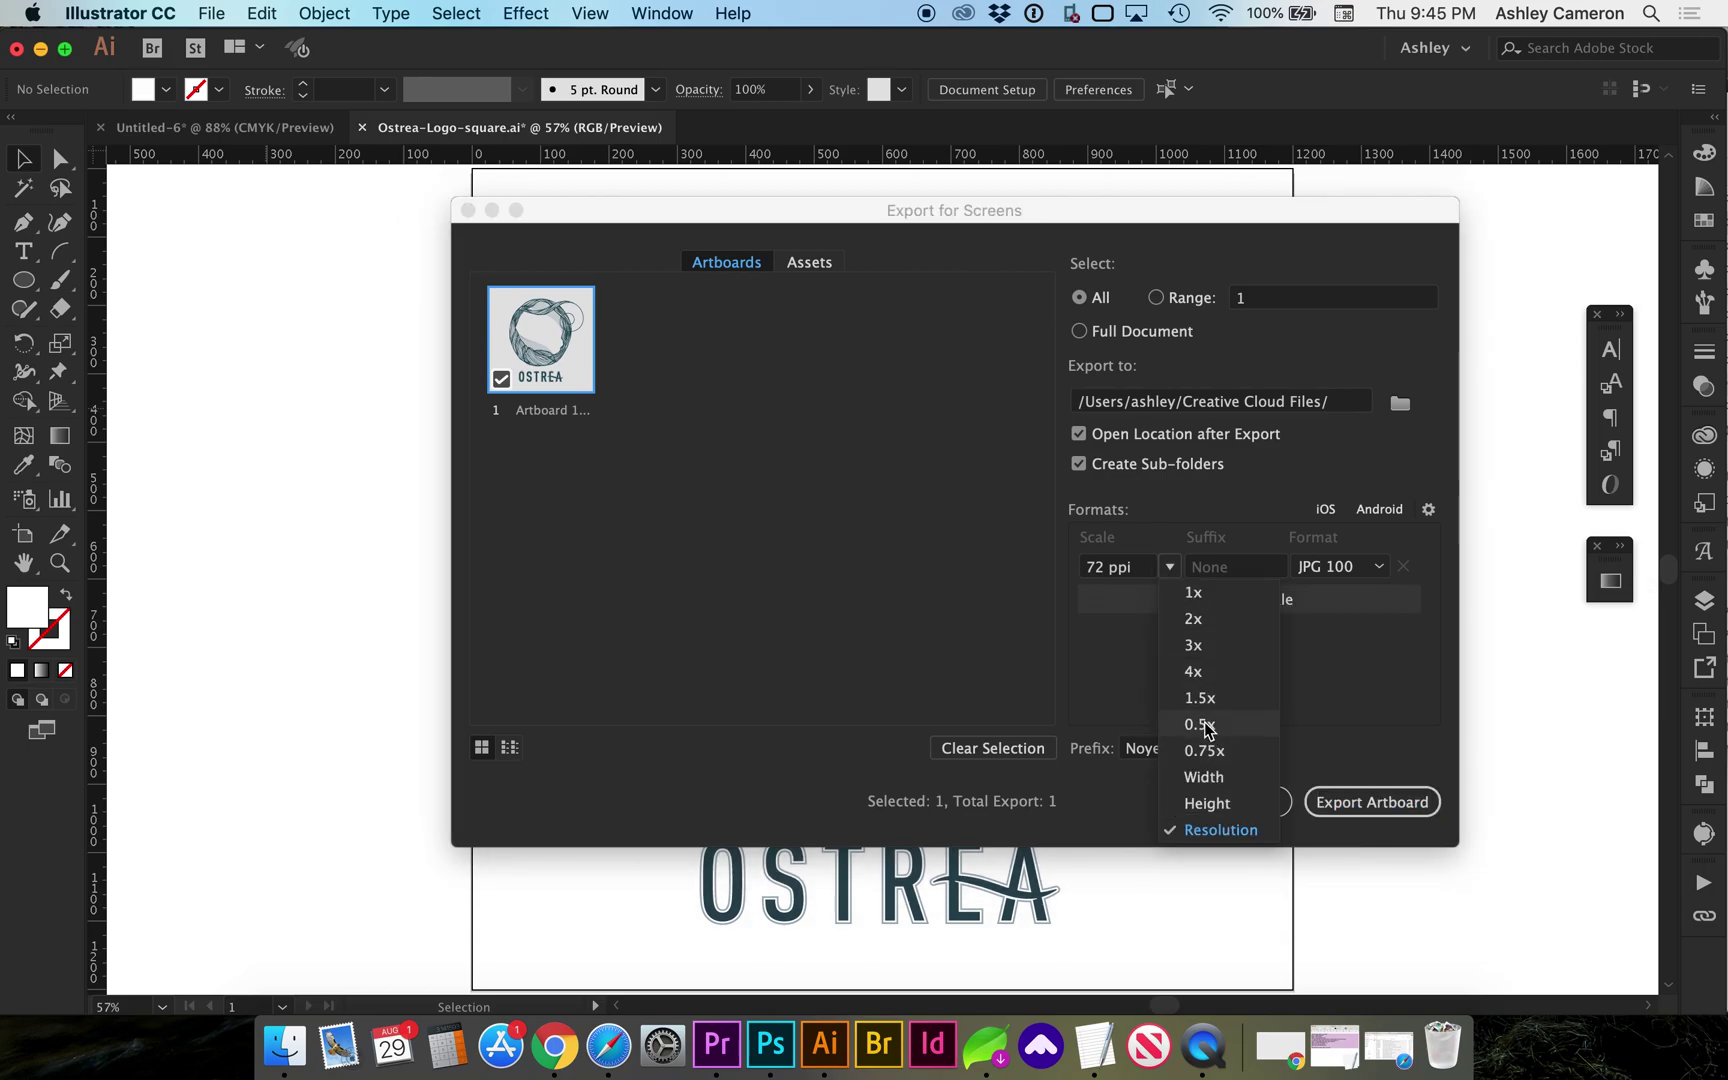
click(1126, 676)
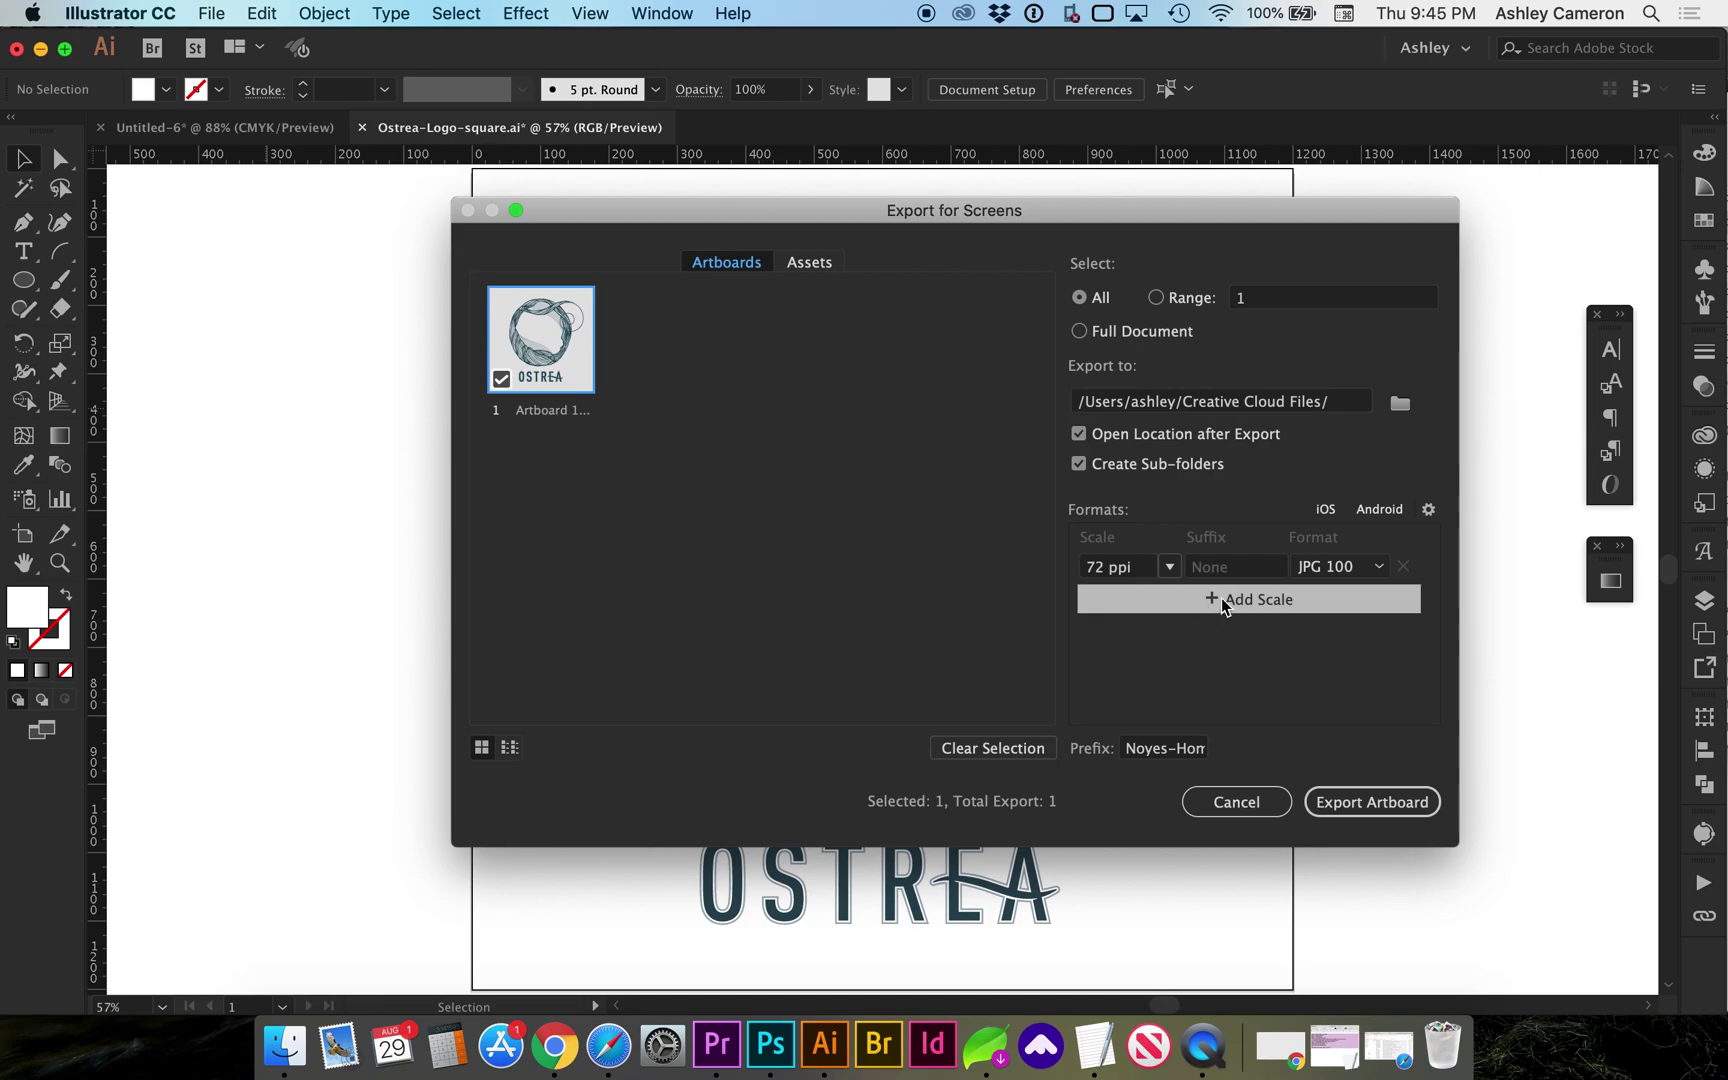
click(1378, 569)
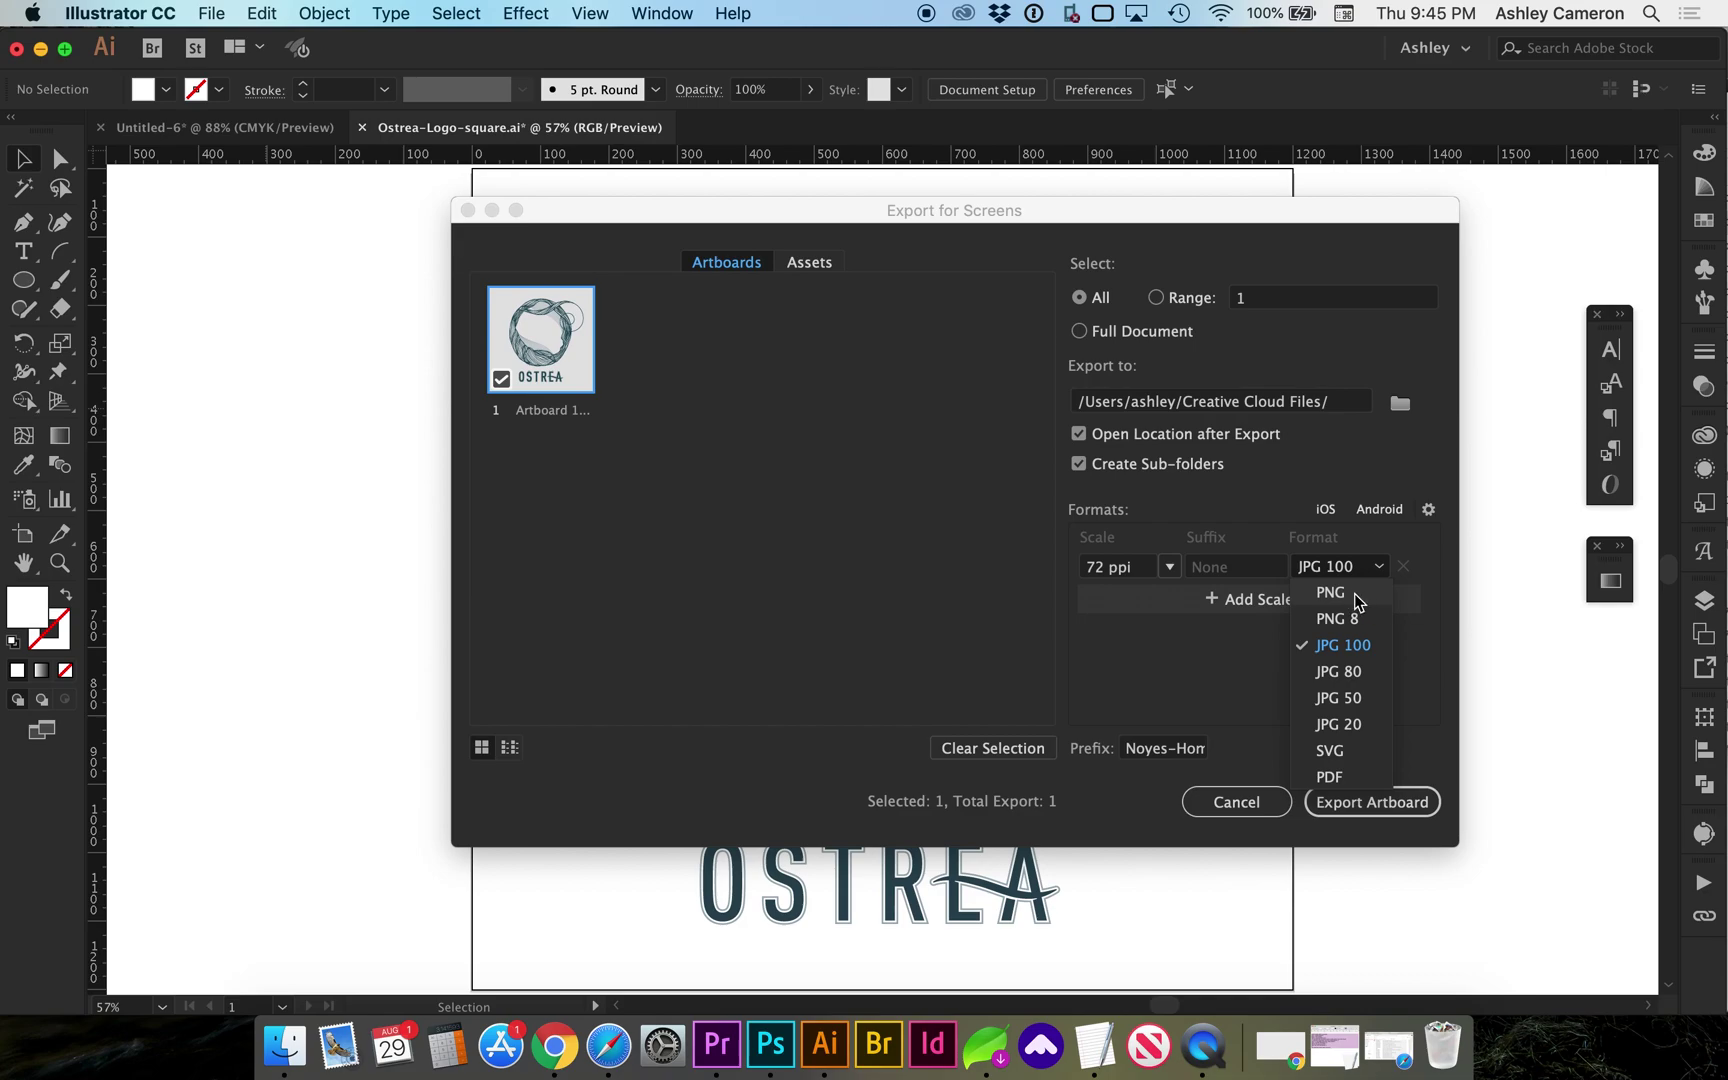
click(1354, 597)
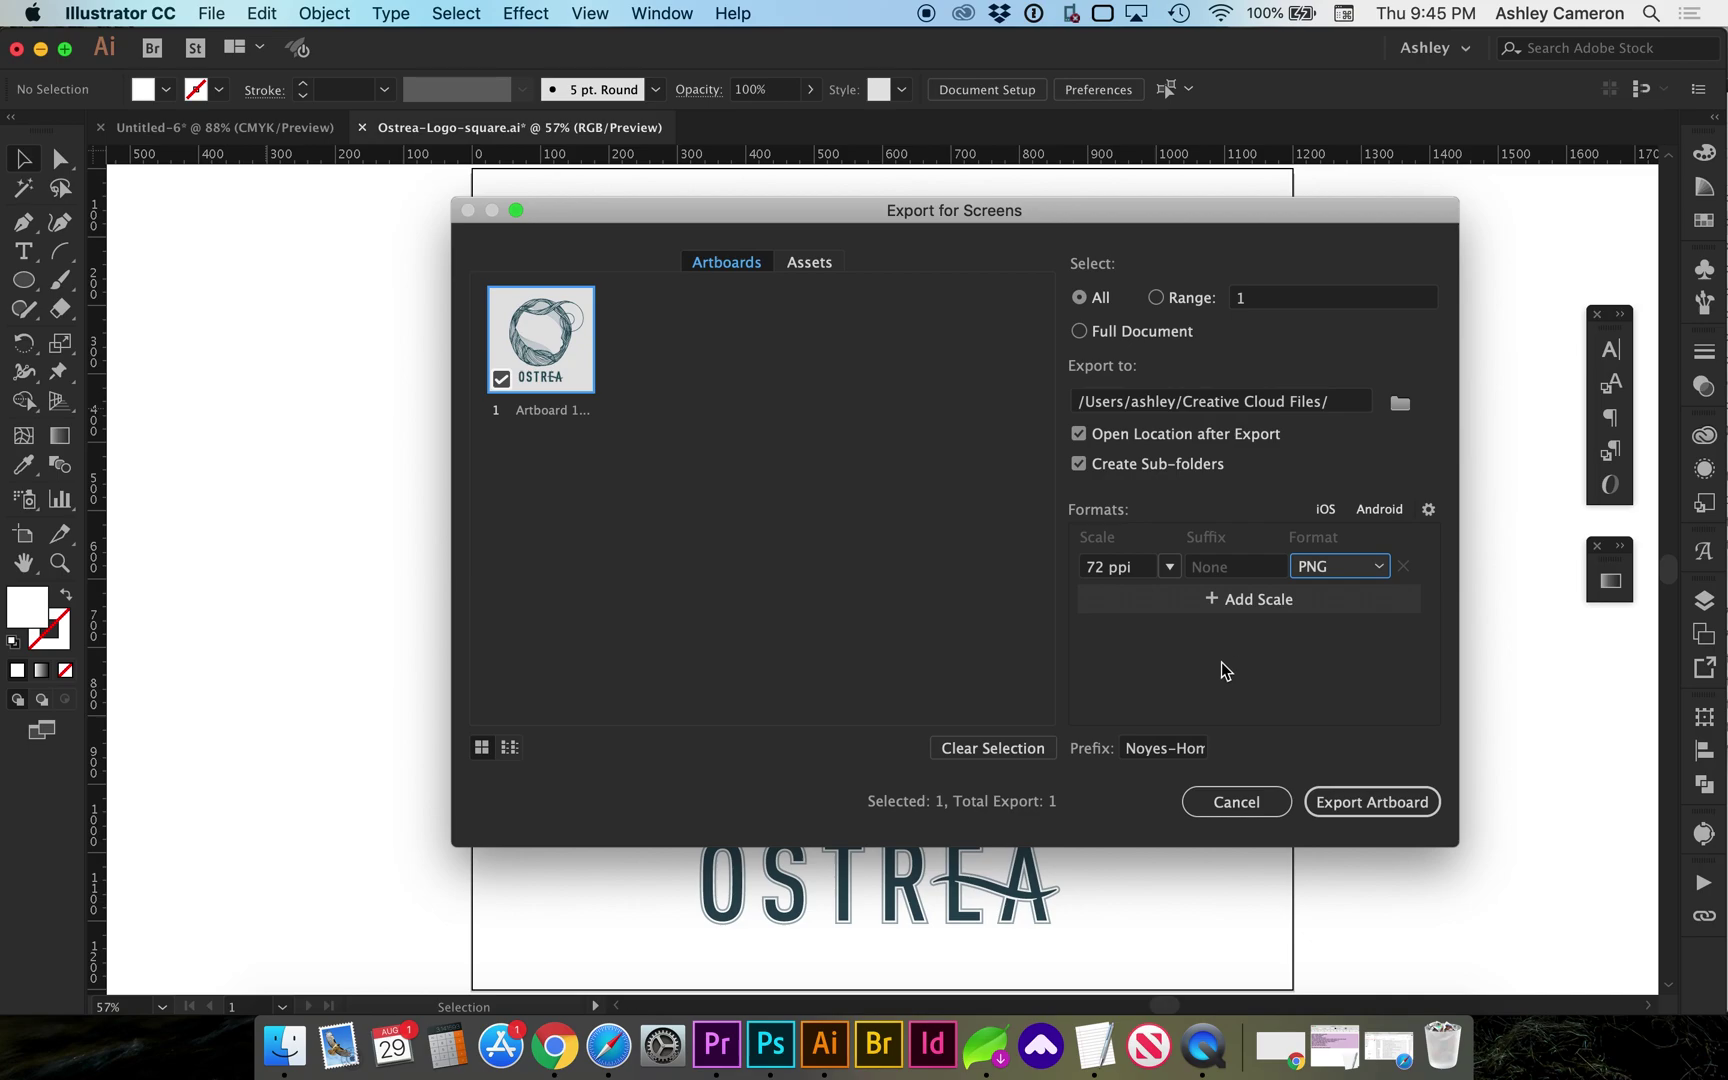
Set the export scale to a 300 ppi resolution.
click(1170, 568)
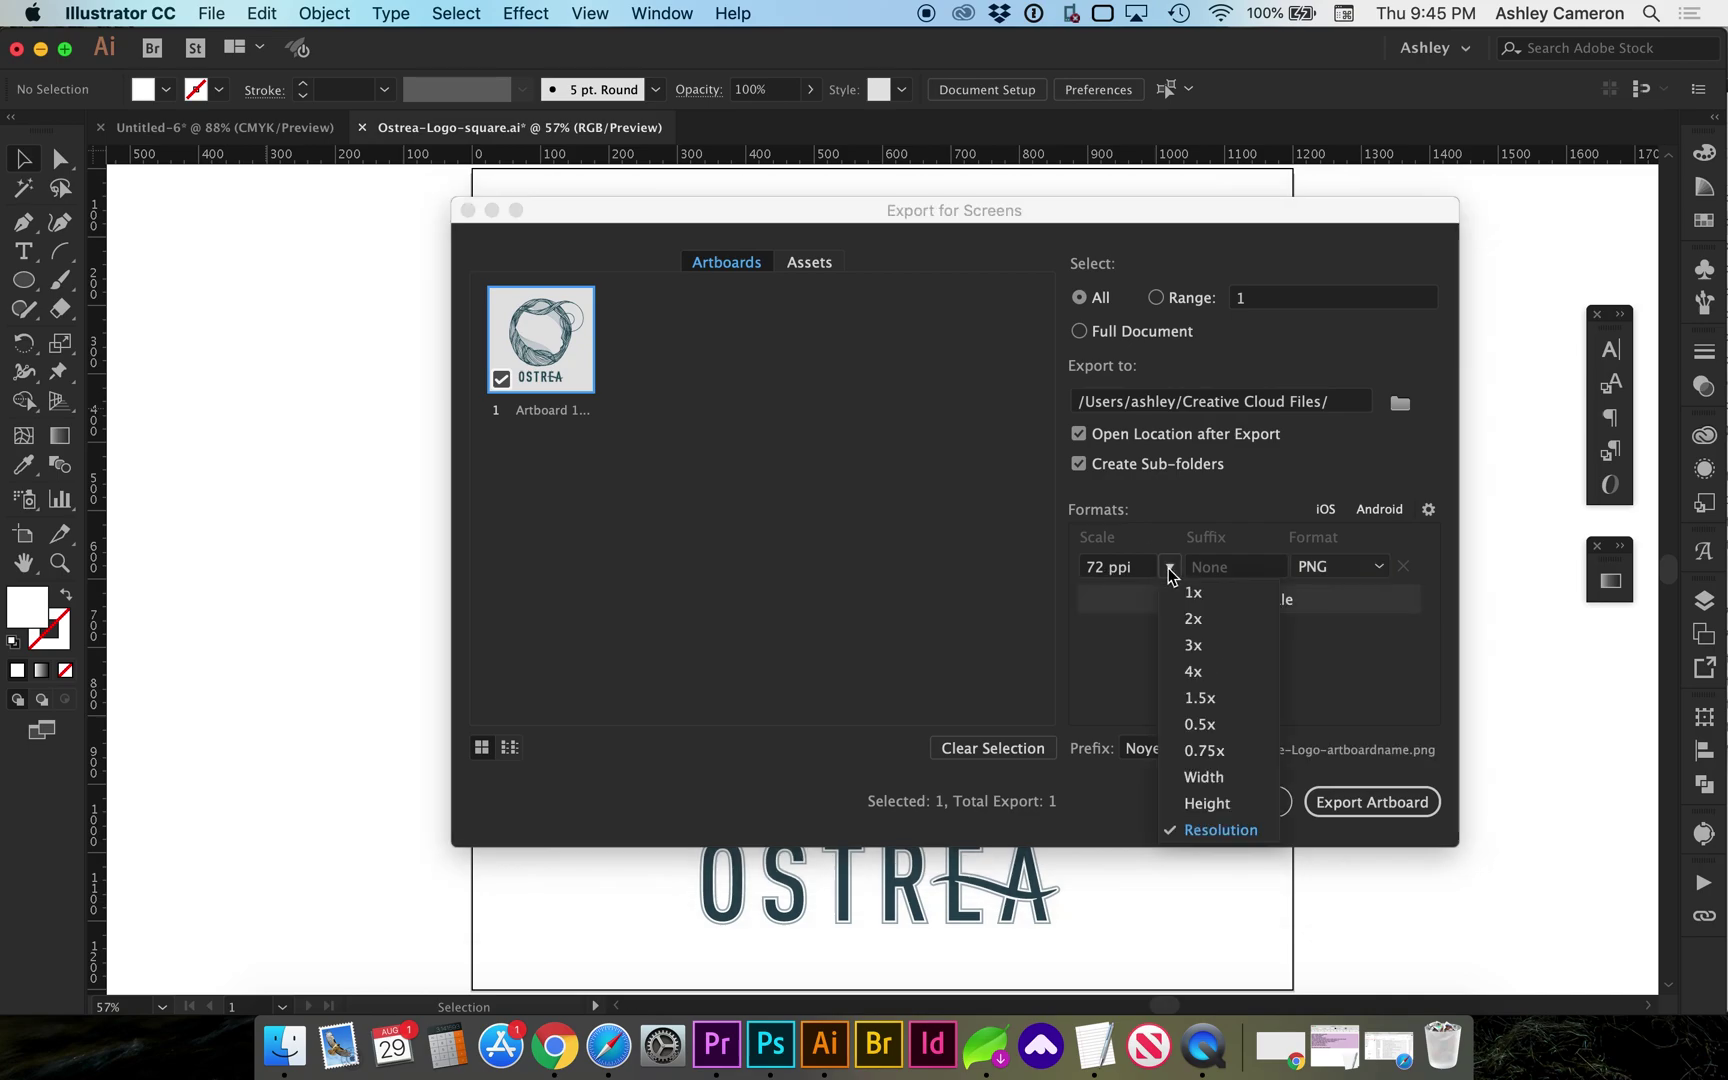
click(1170, 574)
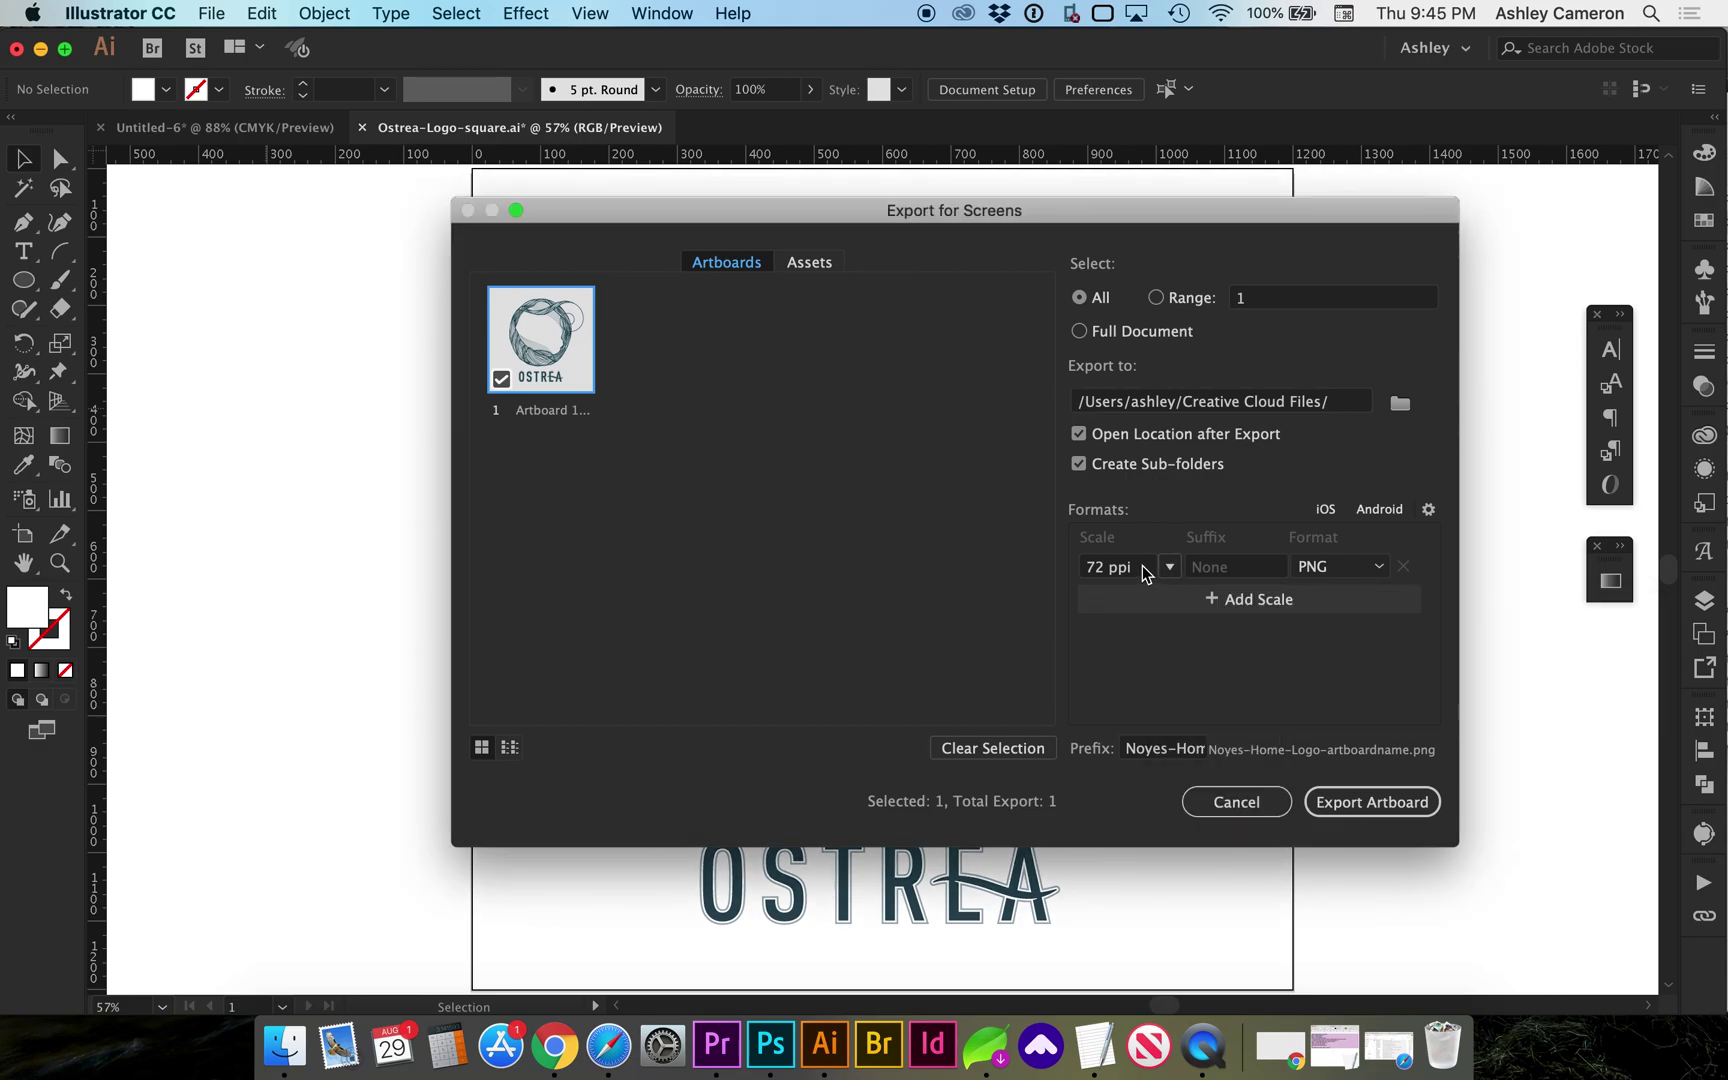
click(1170, 569)
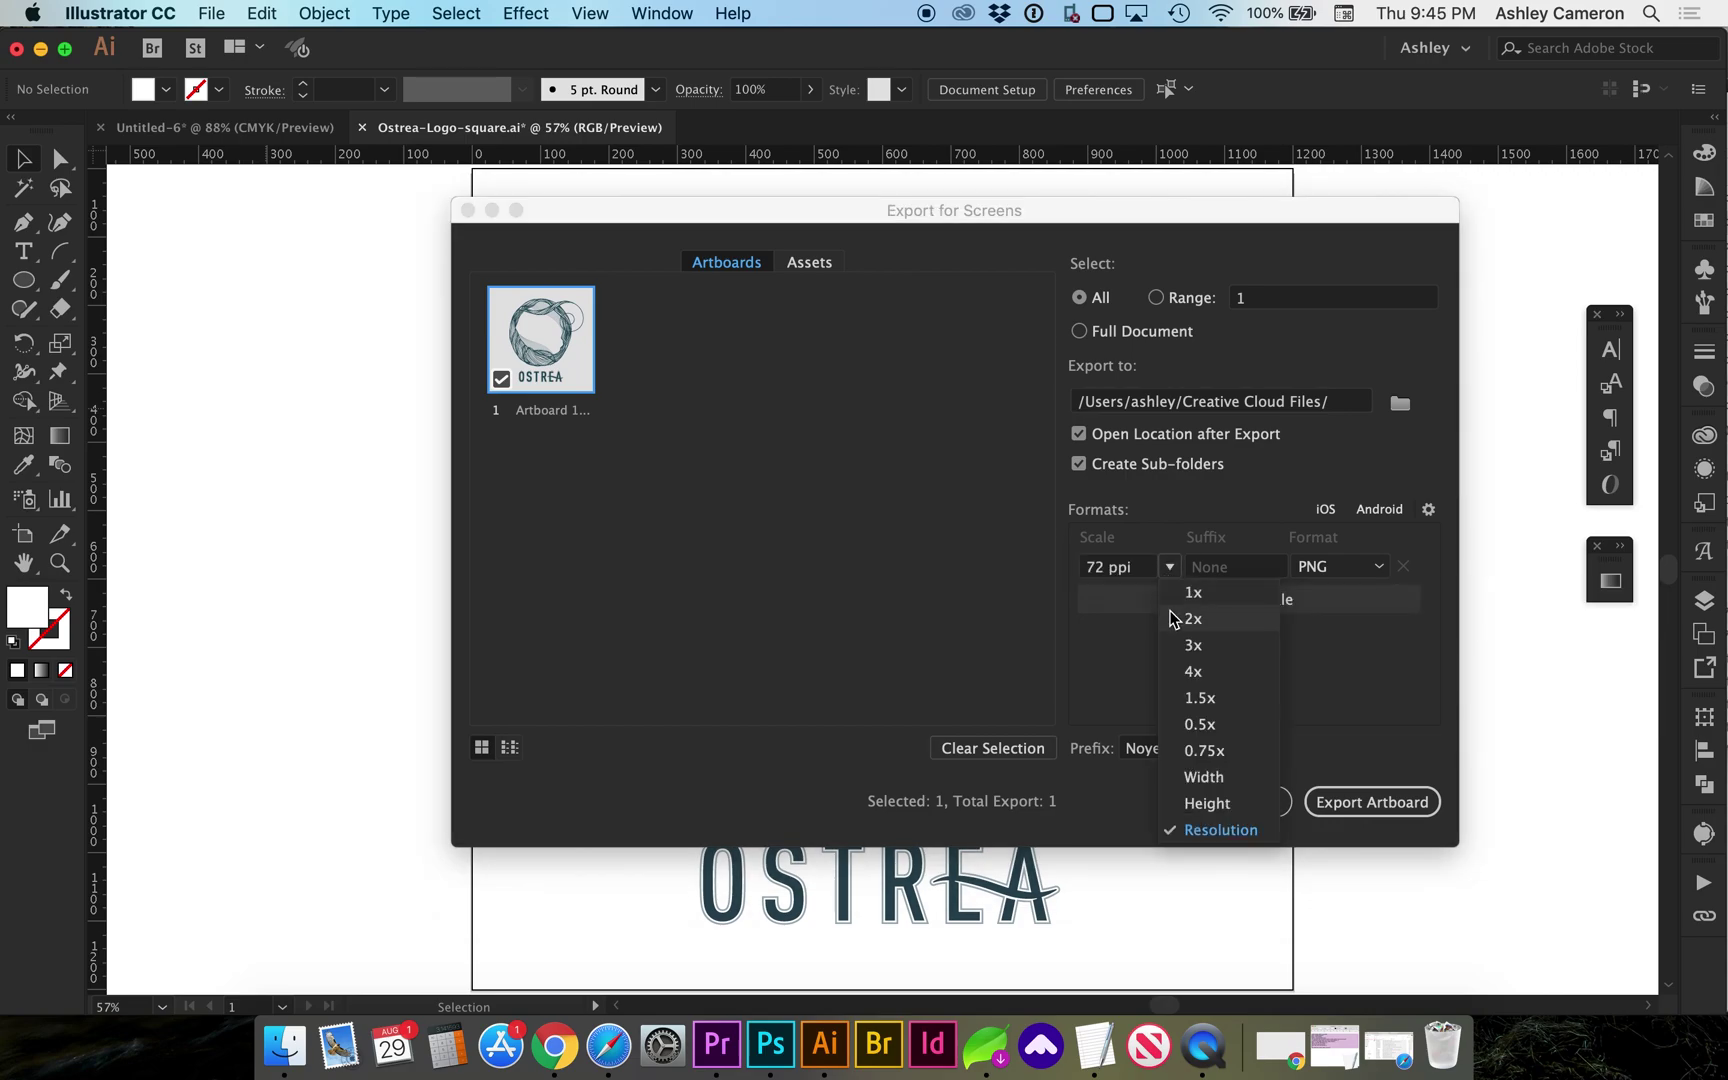
click(1186, 830)
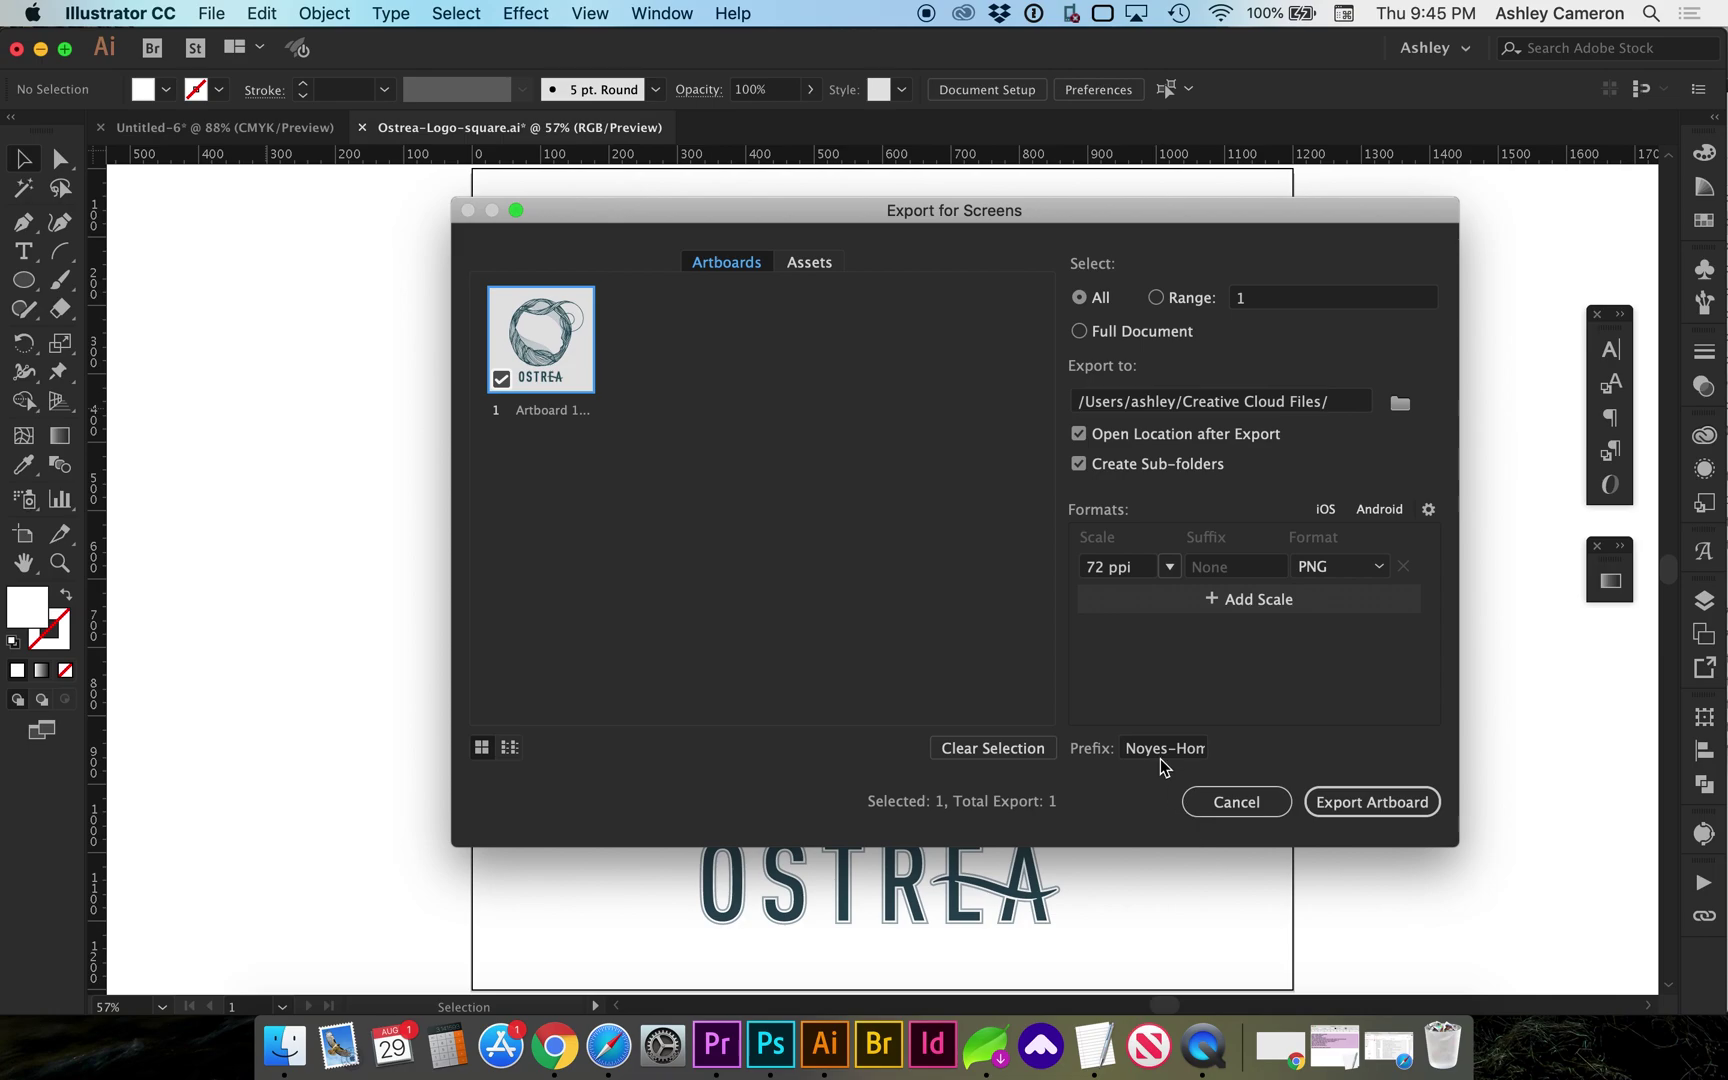
click(1121, 569)
text(300)
key(Tab)
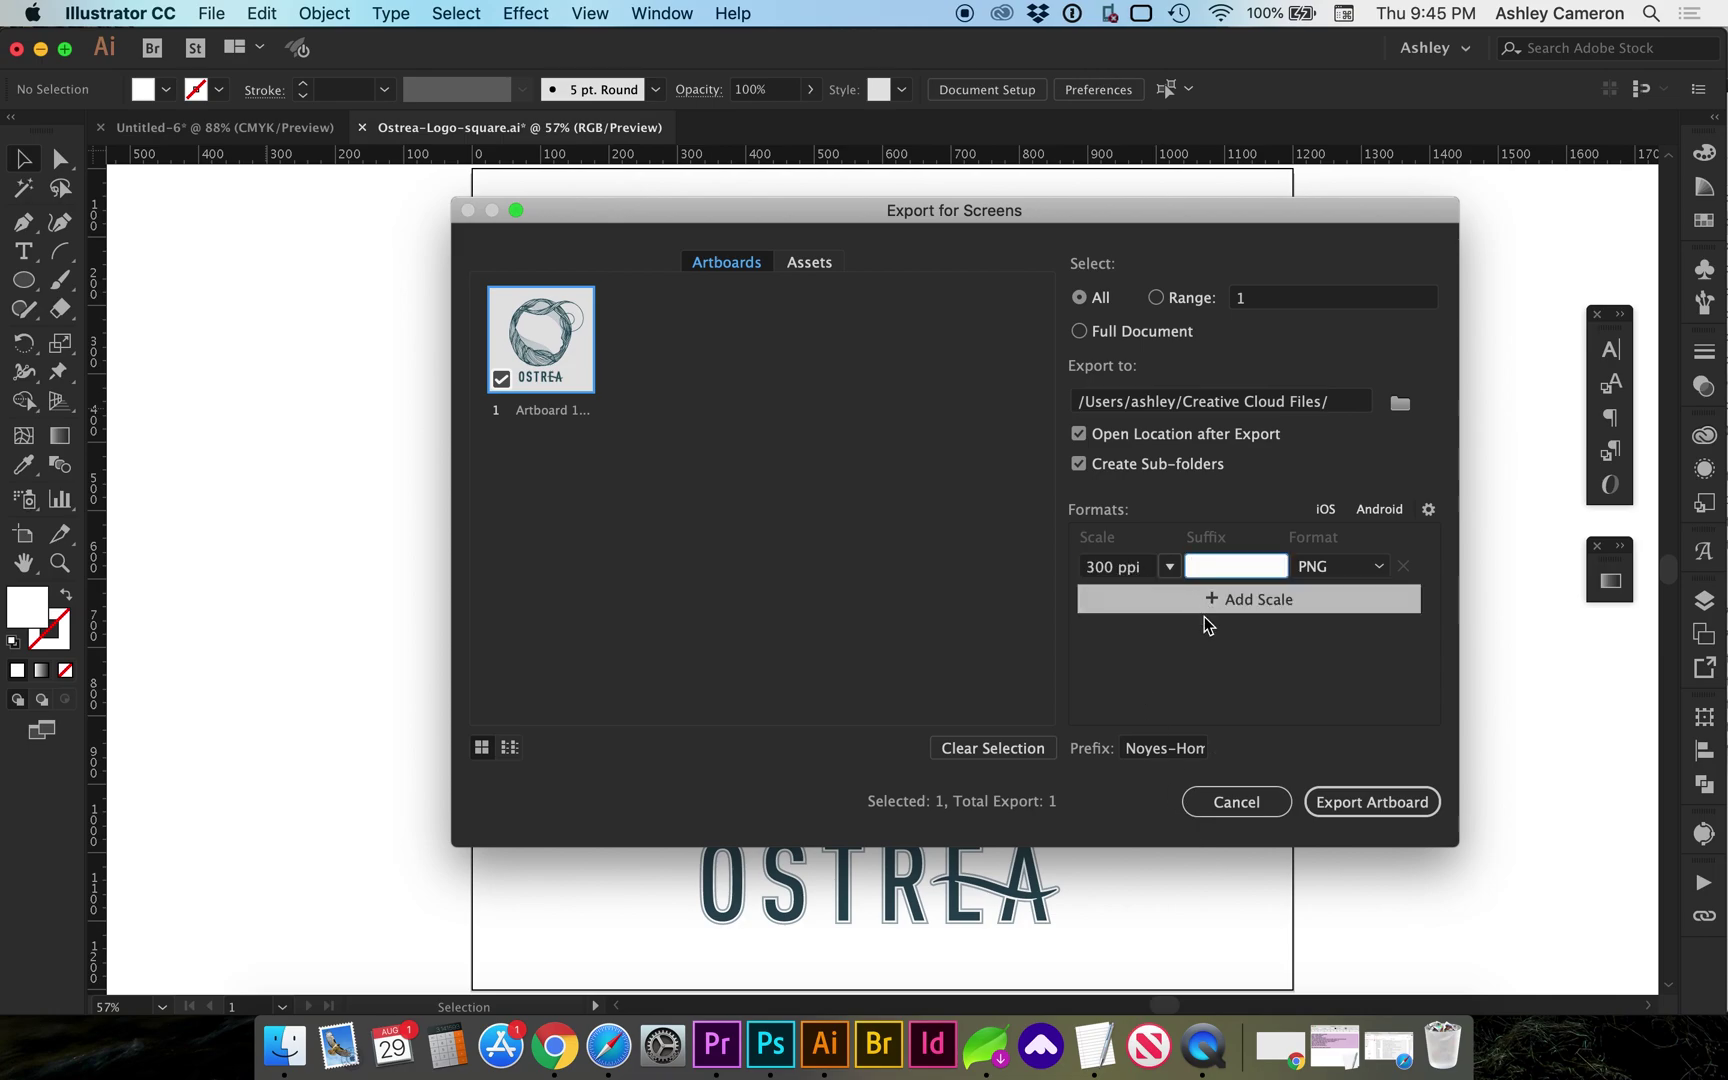
Choose the Desktop as the Export for Screens destination folder.
click(1397, 403)
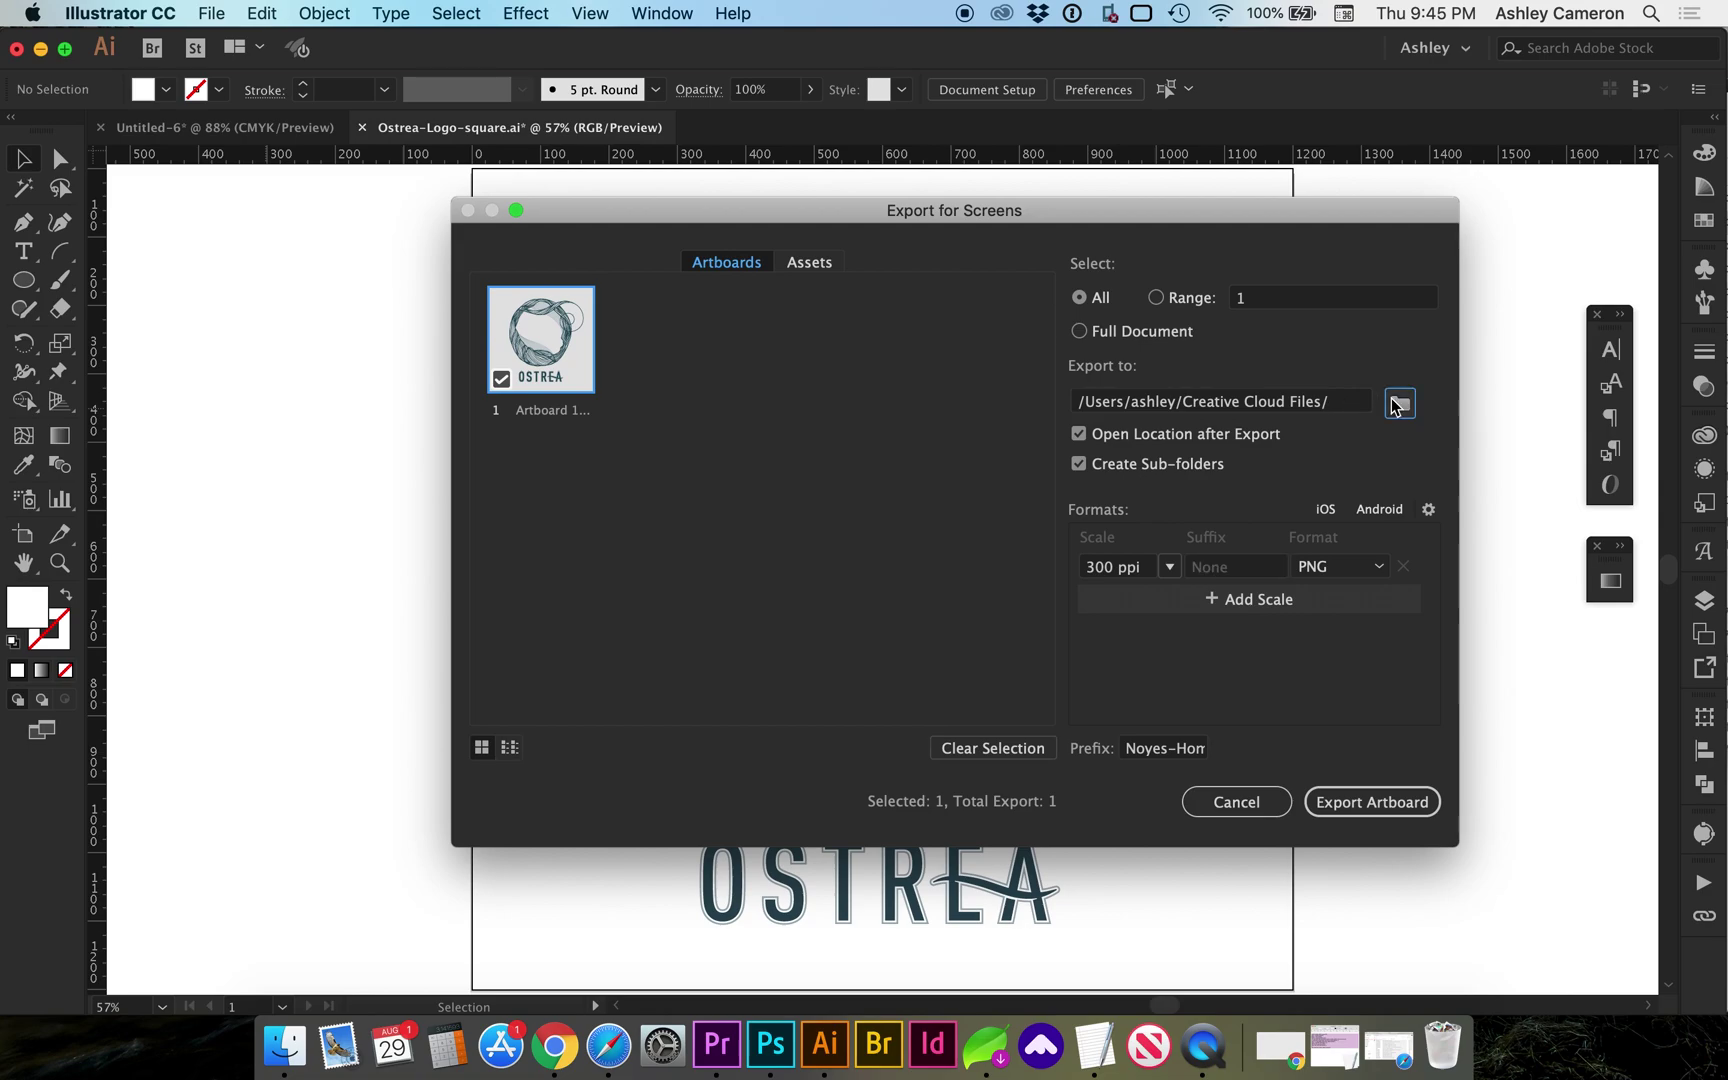
click(653, 521)
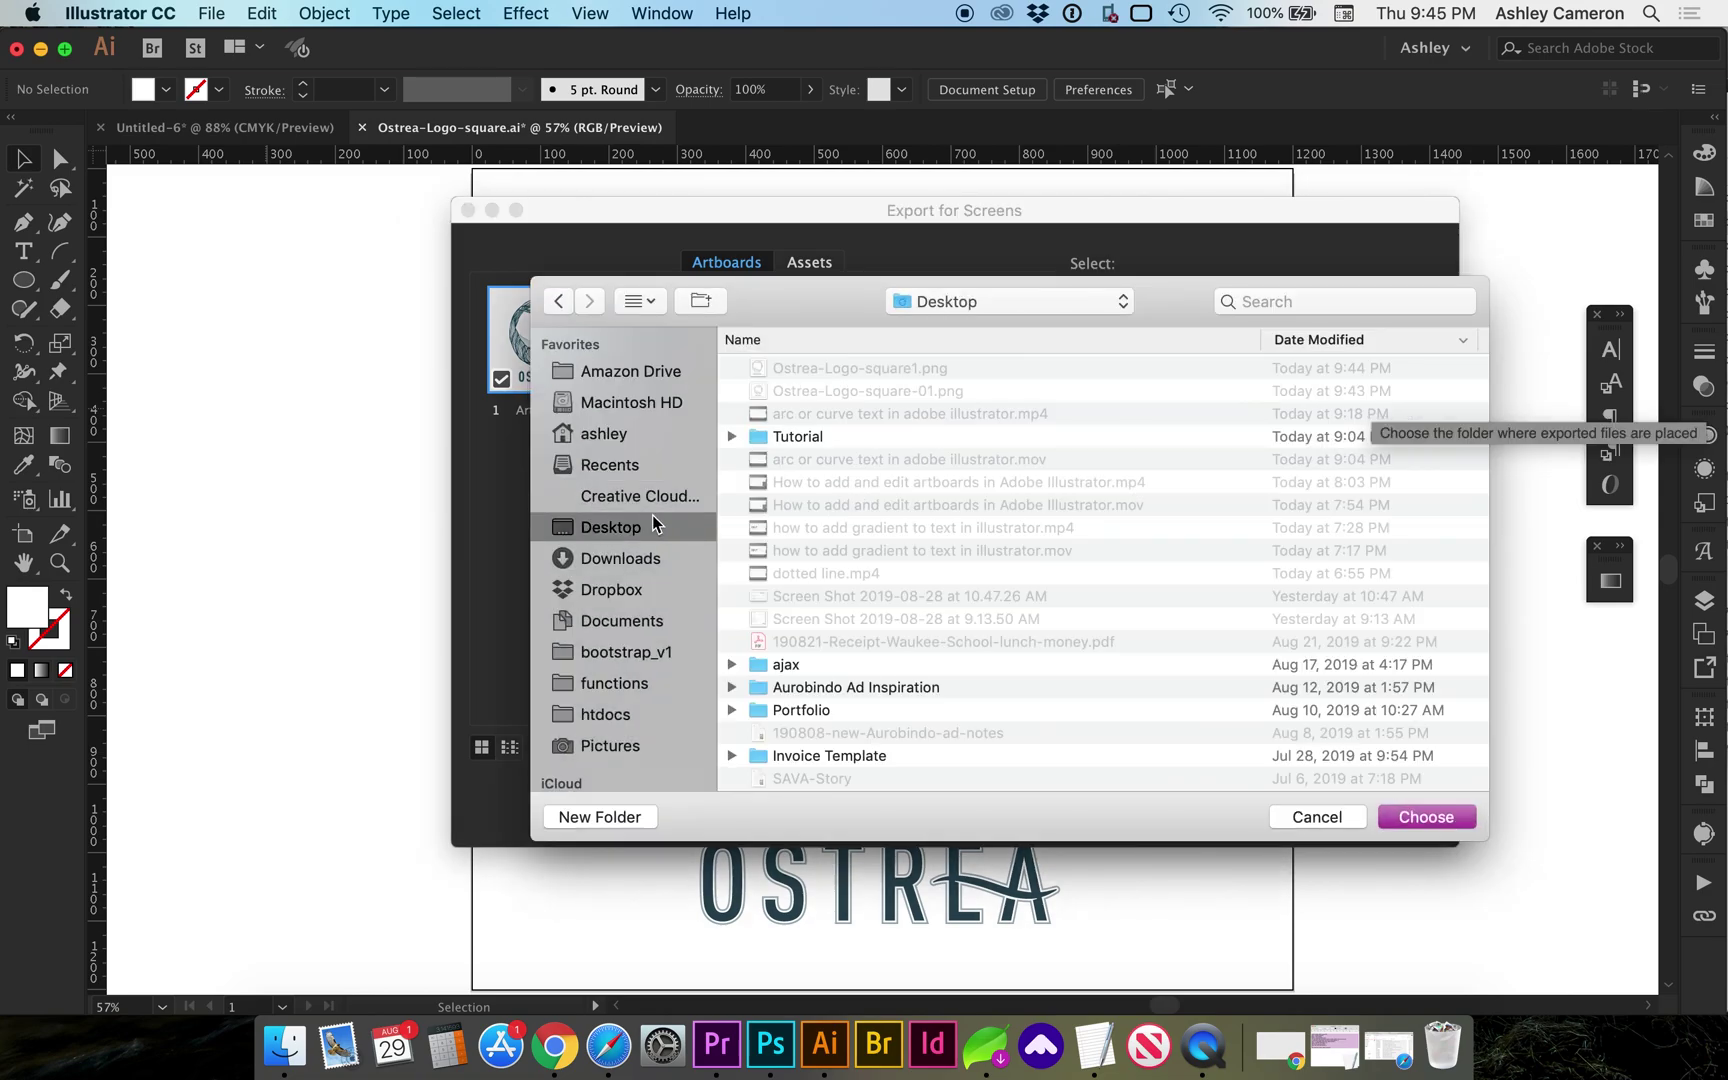
click(1426, 815)
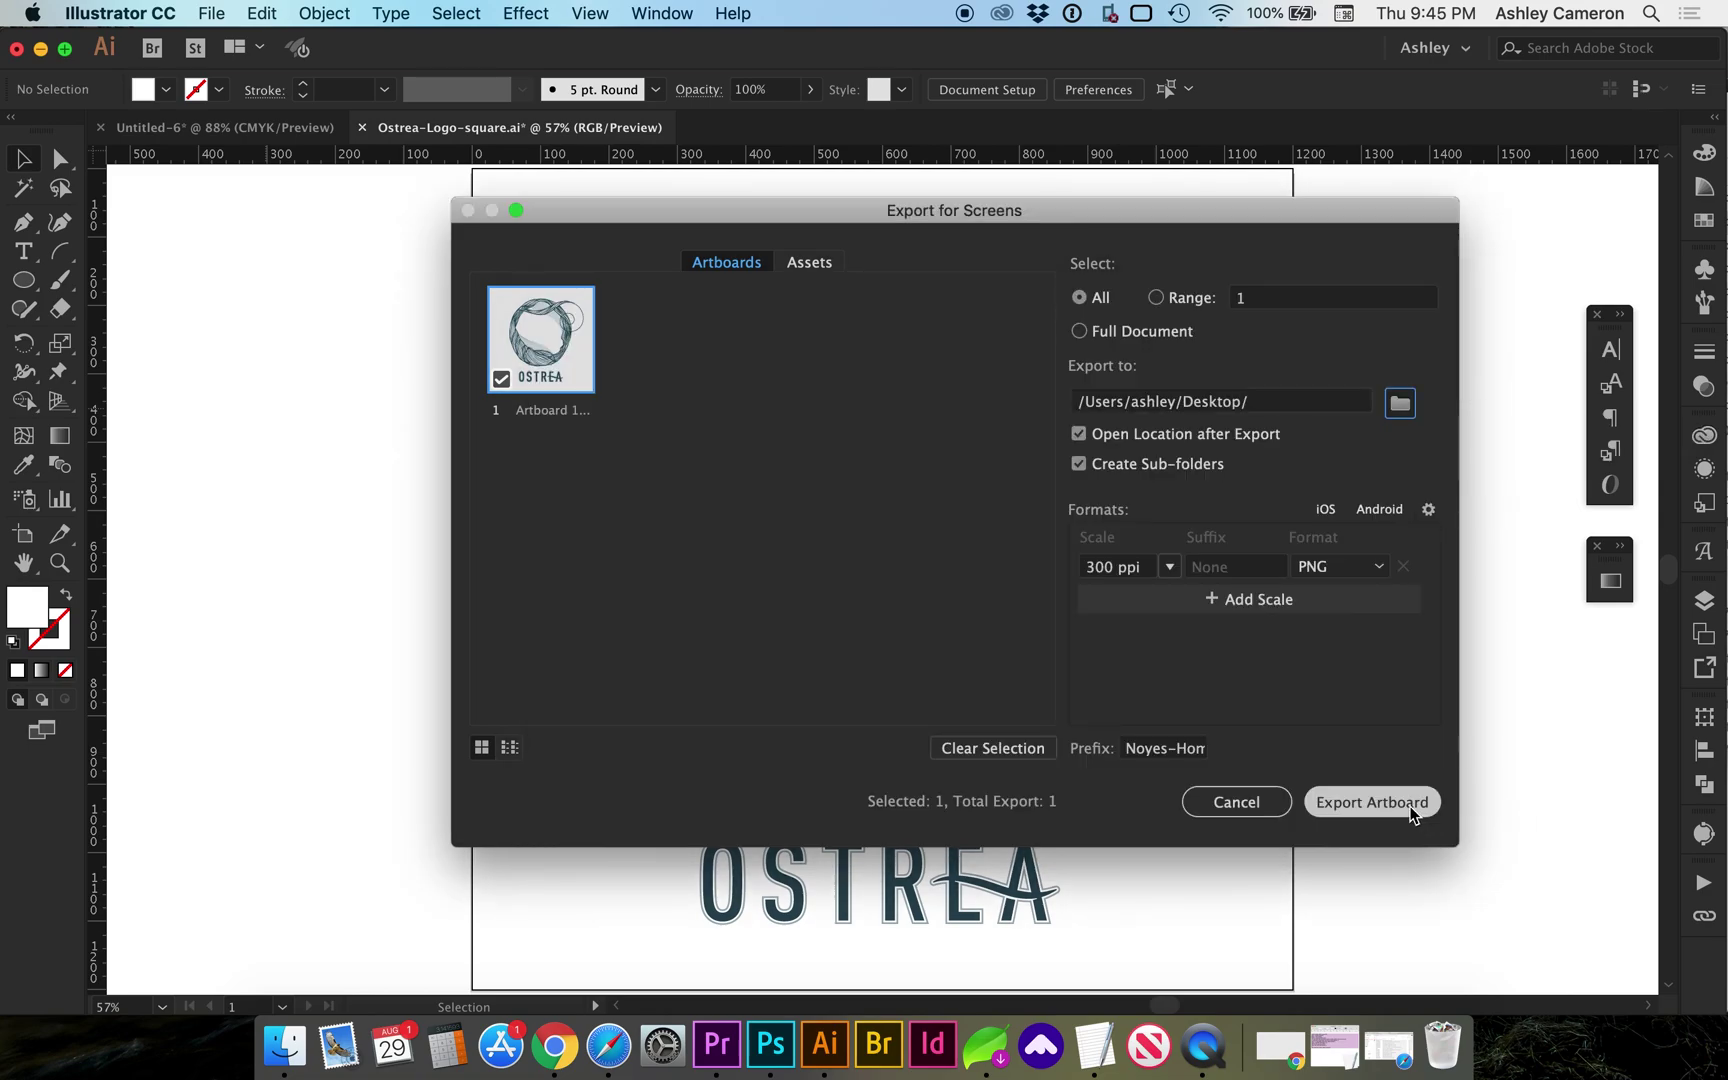
Set the suffix and an Ostrea- prefix, then export the artboard.
click(1263, 565)
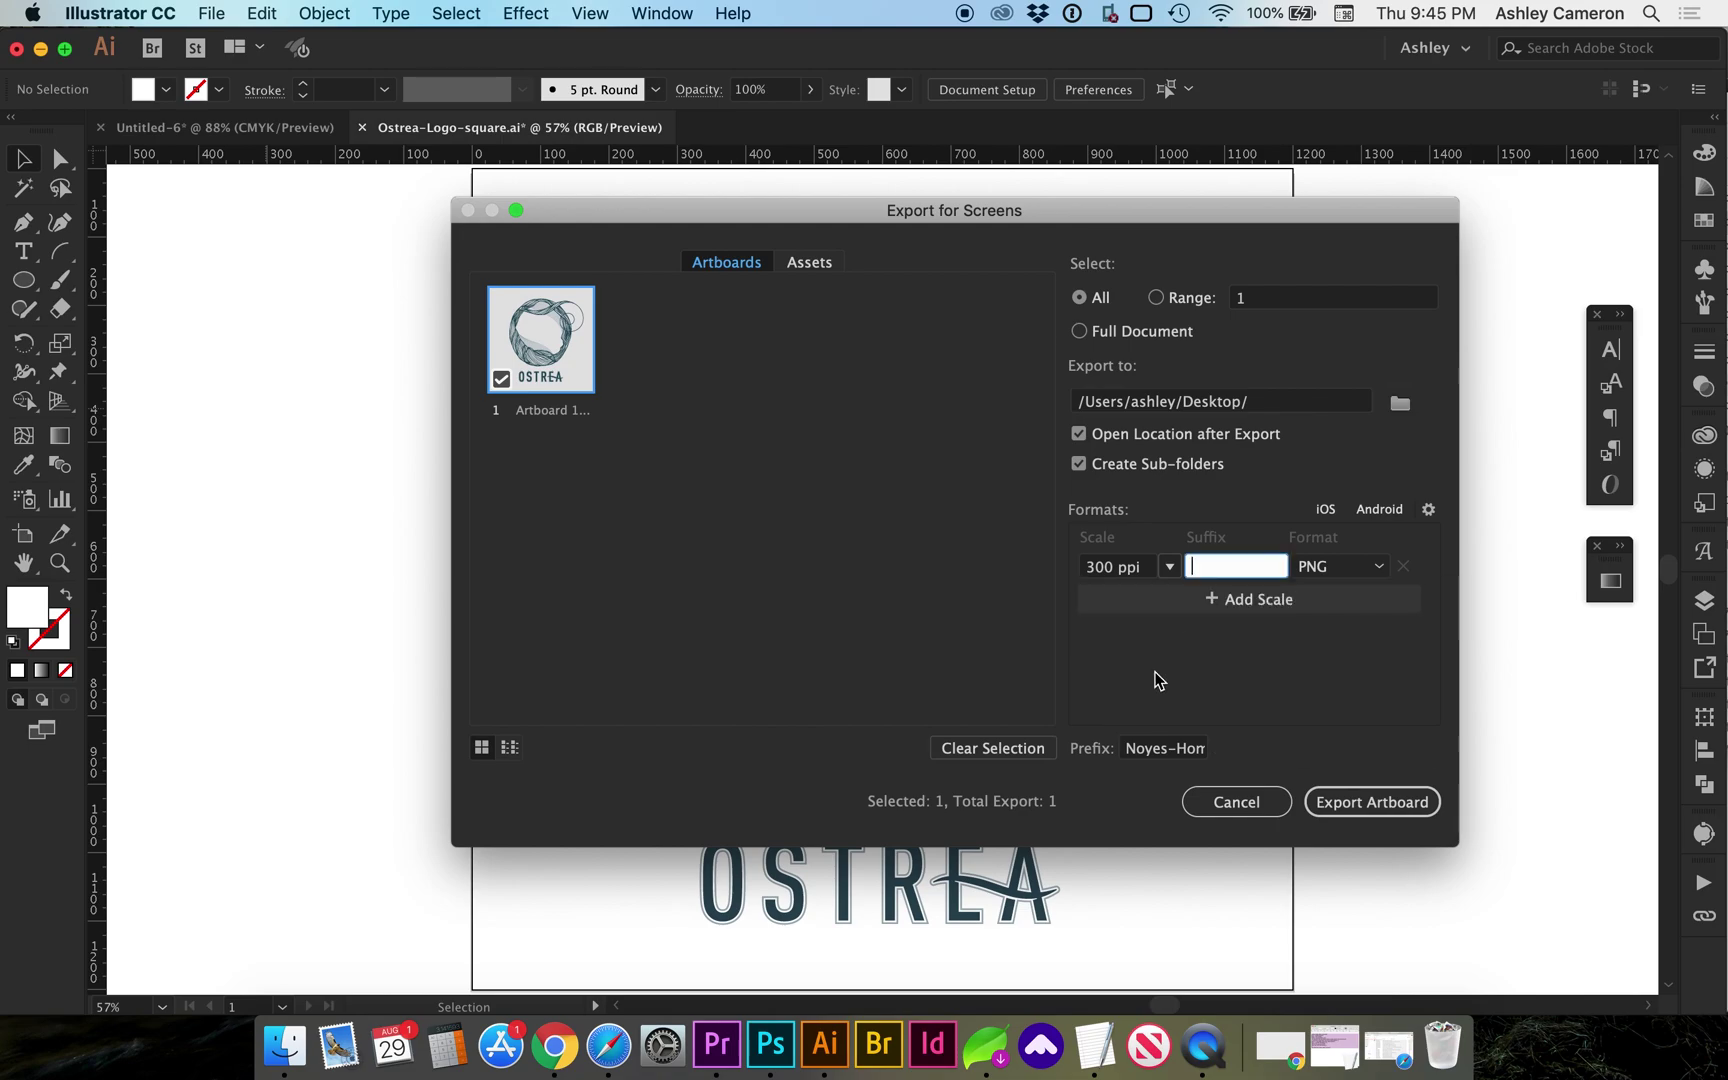
text(suff)
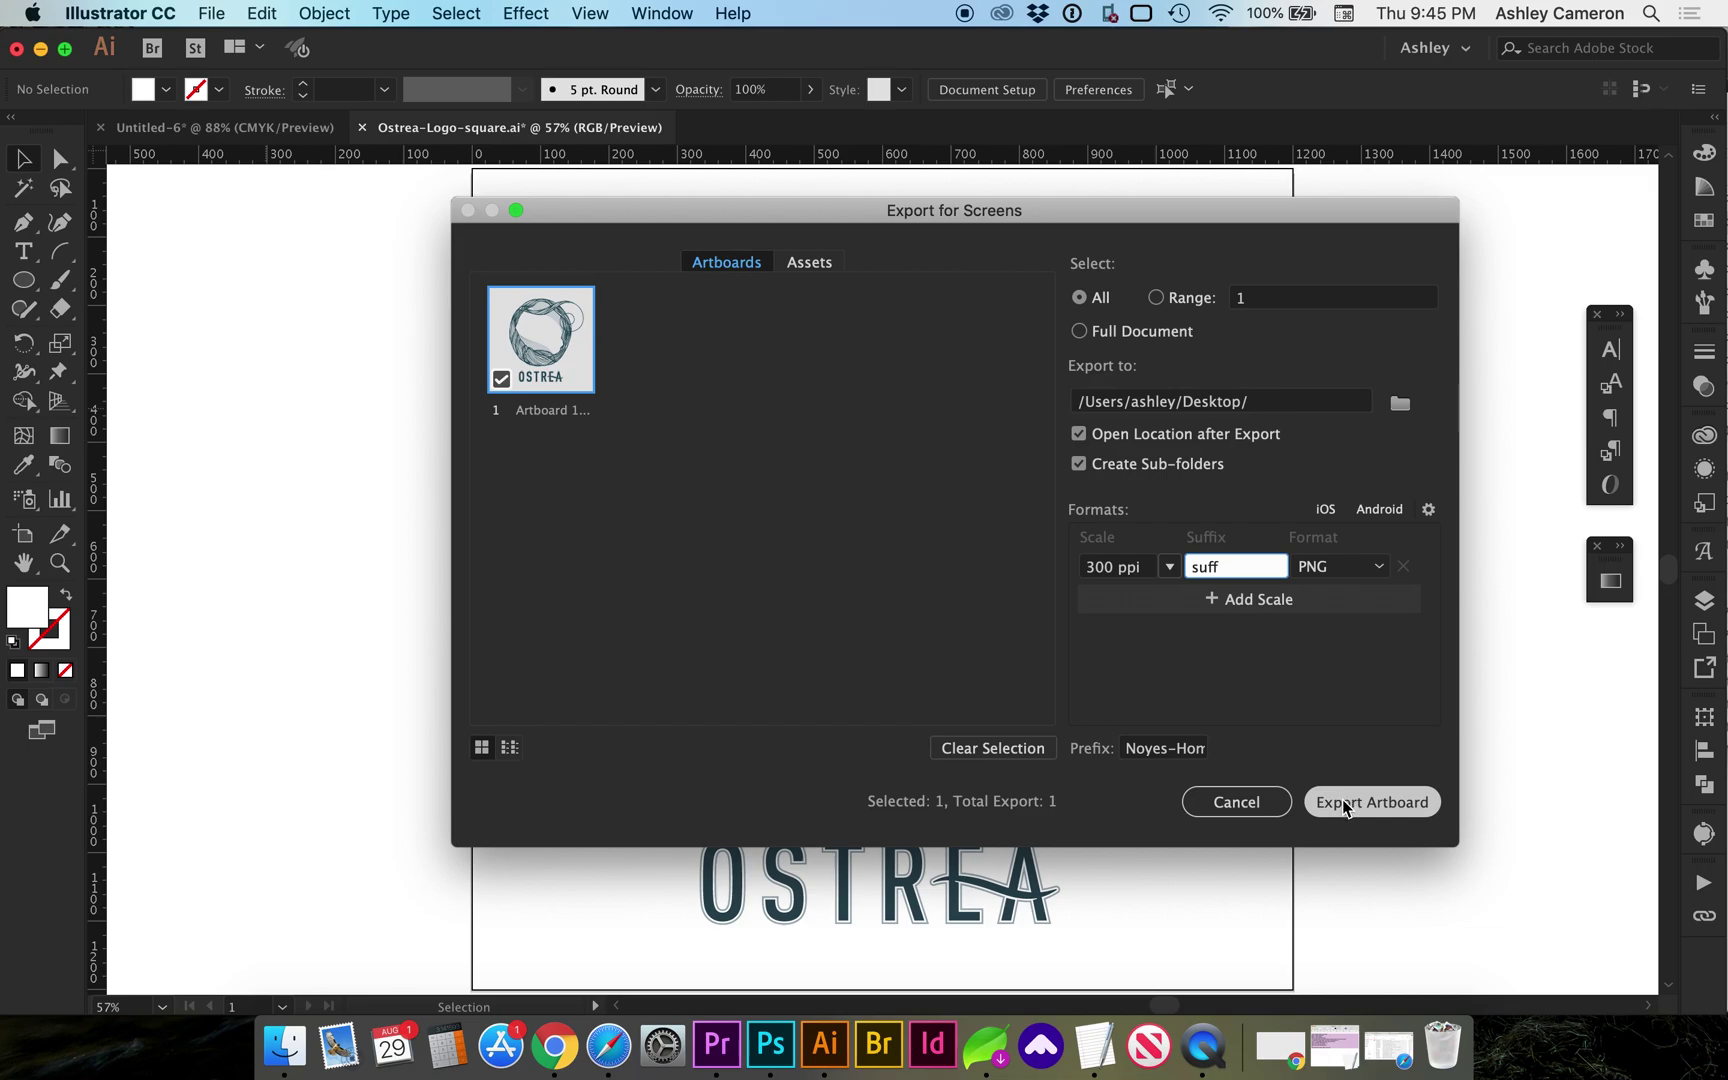
click(1168, 751)
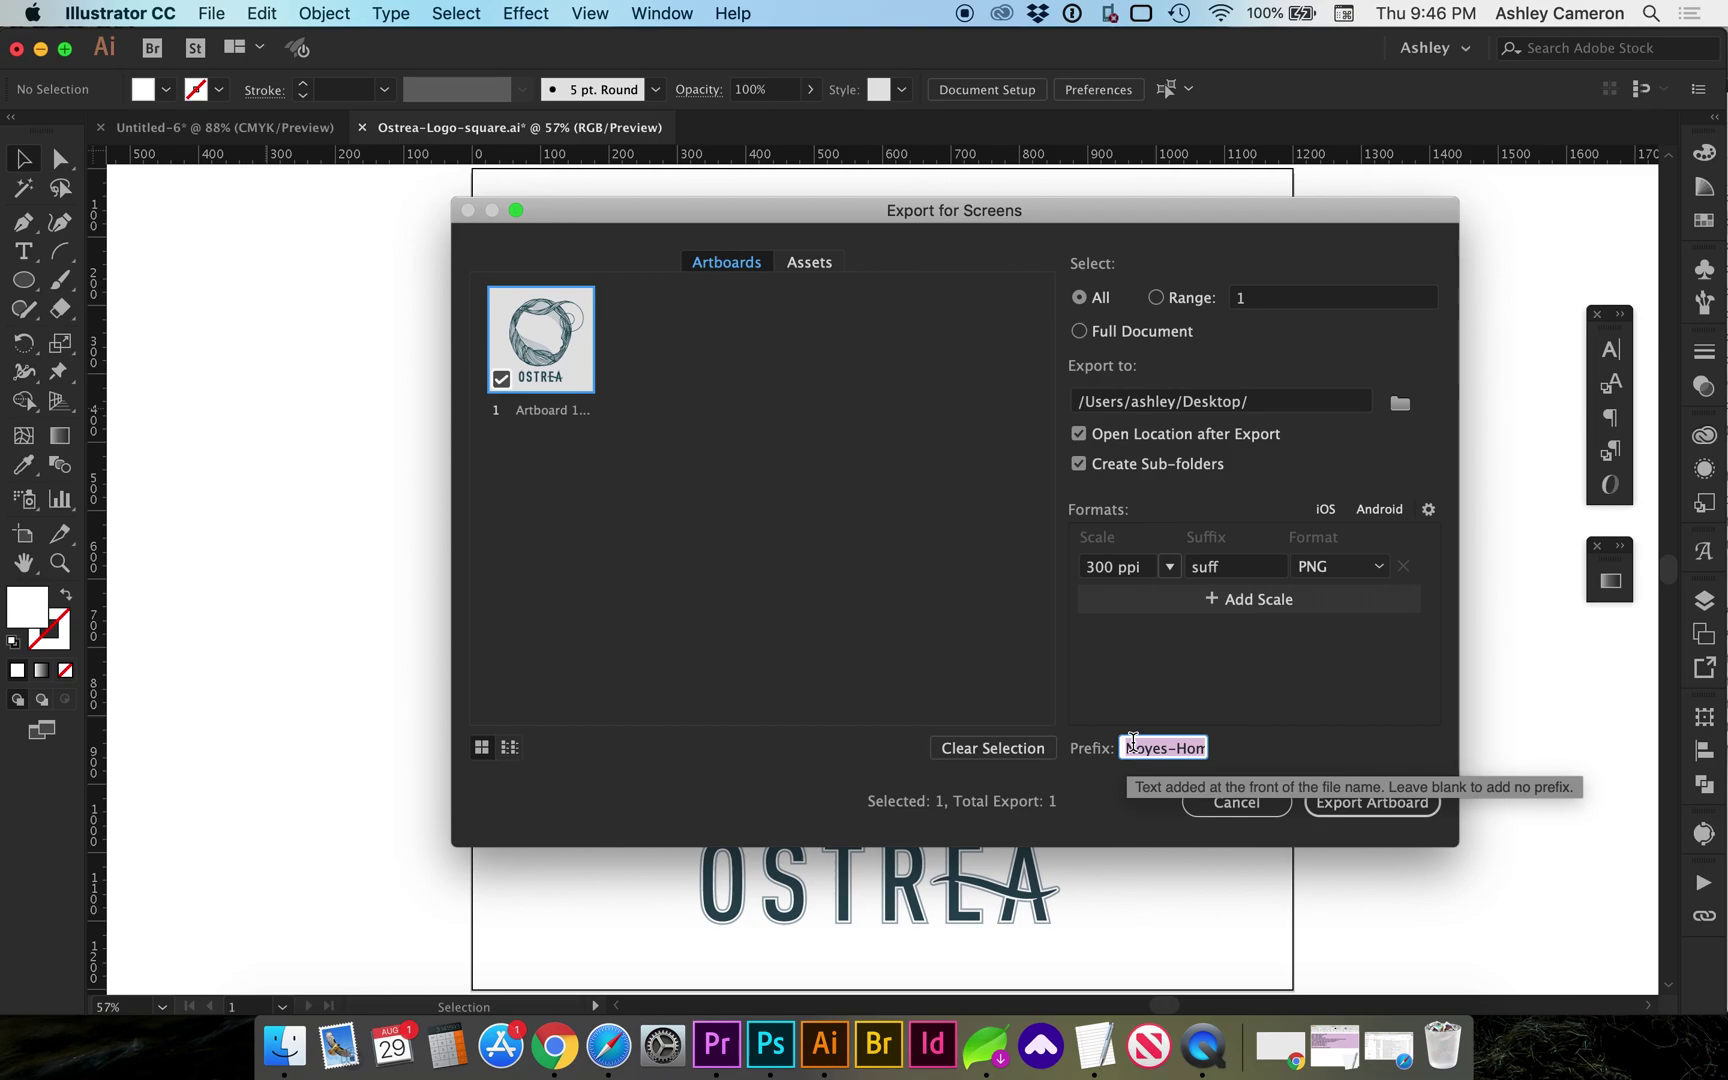
text(Ostrea)
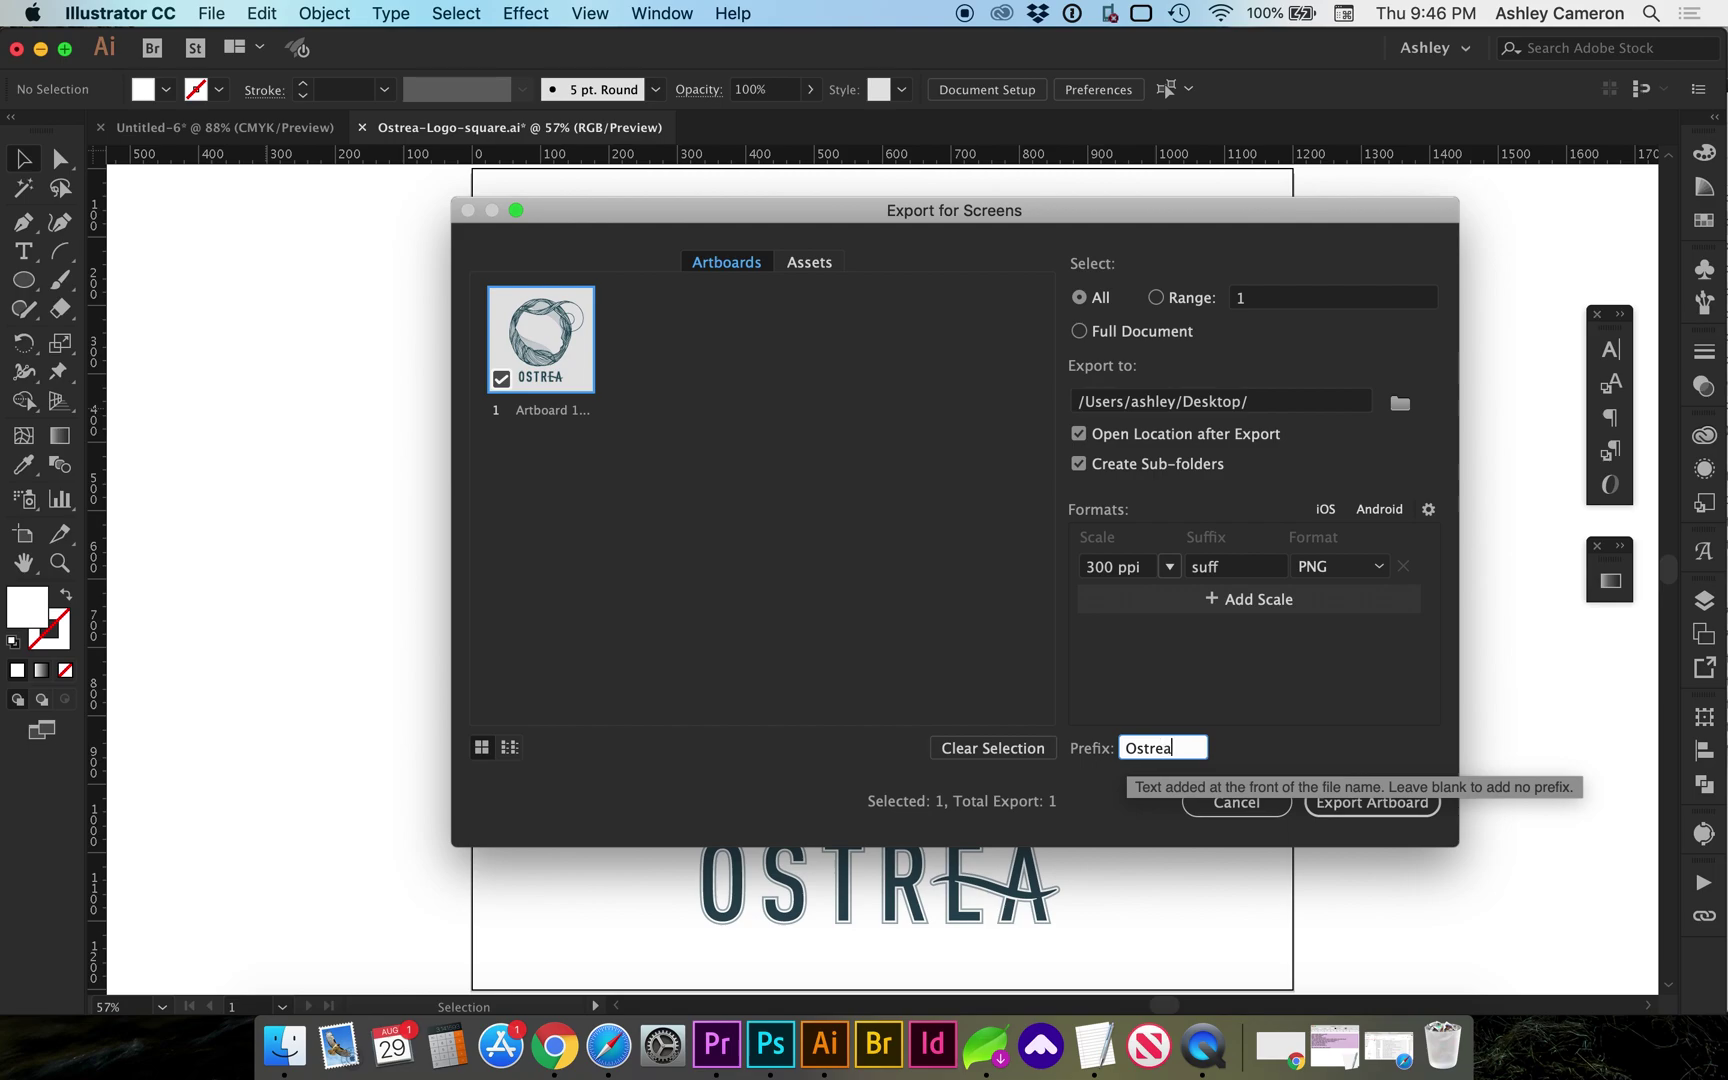
text(-)
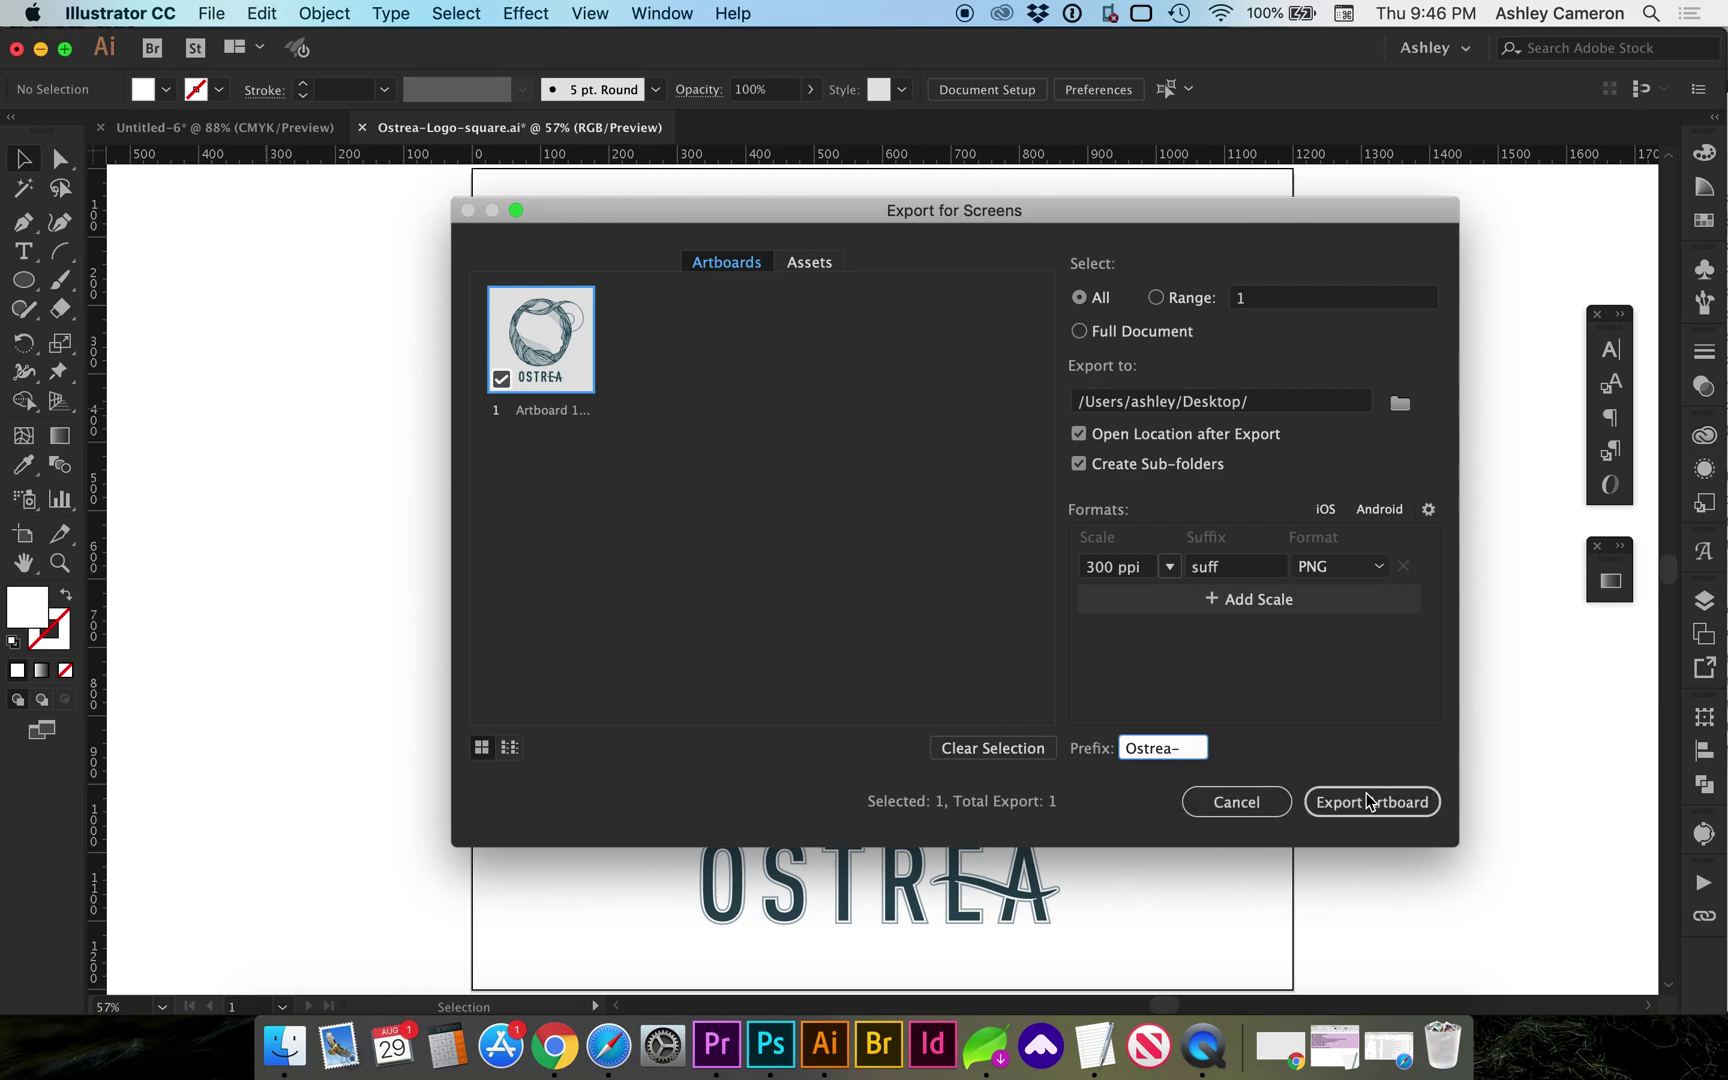
click(1363, 804)
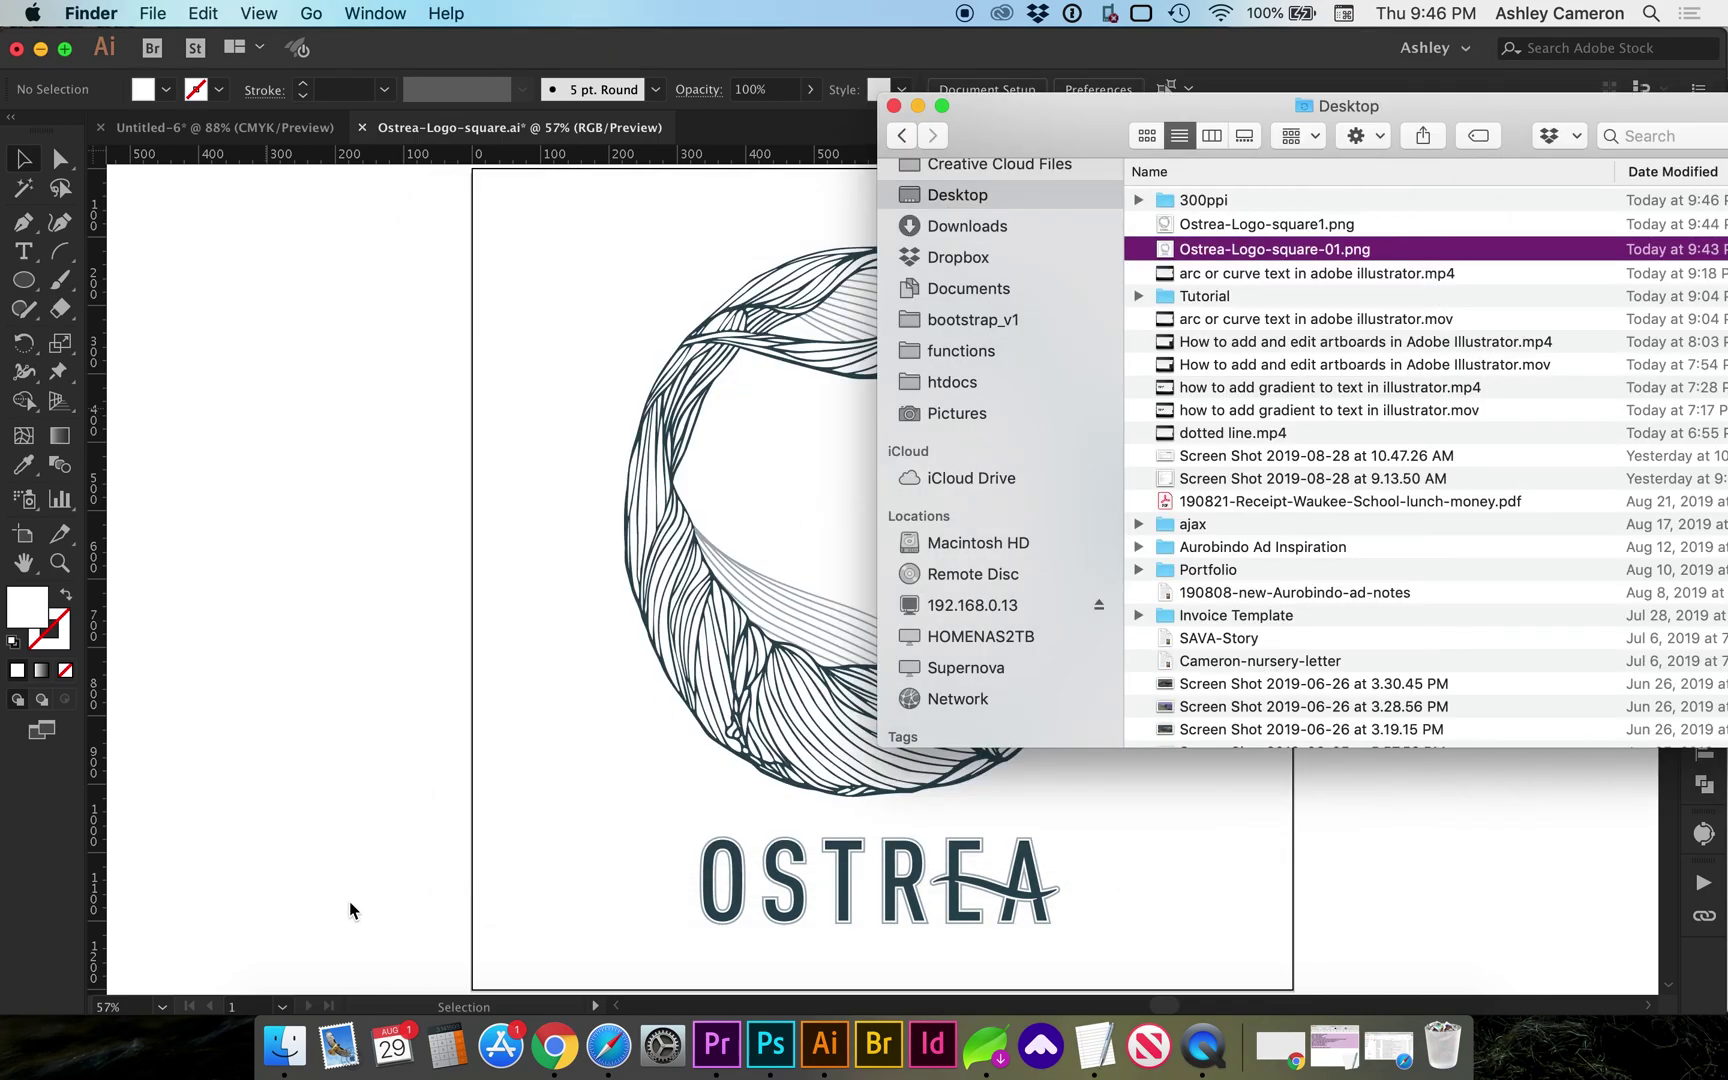
Quick Look Ostrea-Artboard 1 copy 2suff.png in the 300ppi folder against the earlier PNGs, then return to Illustrator.
click(1140, 200)
click(1195, 223)
scroll(1202, 224, right, 5)
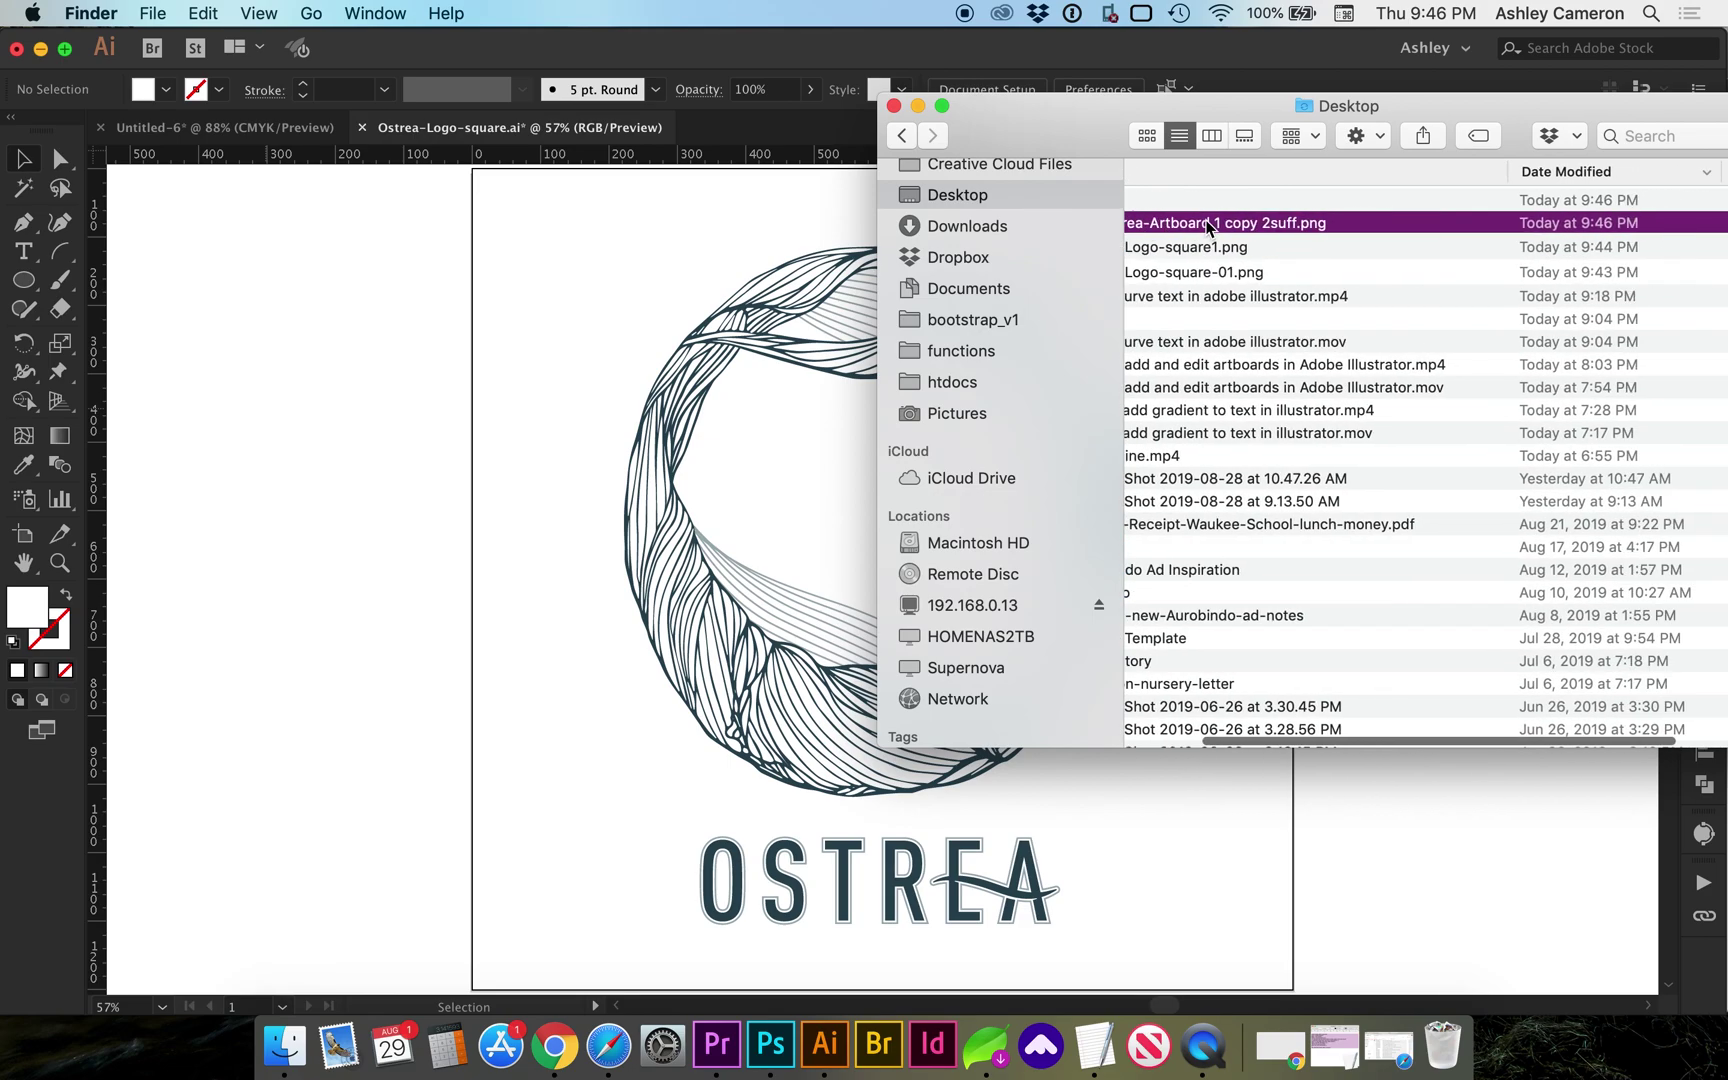
scroll(1209, 226, right, 2)
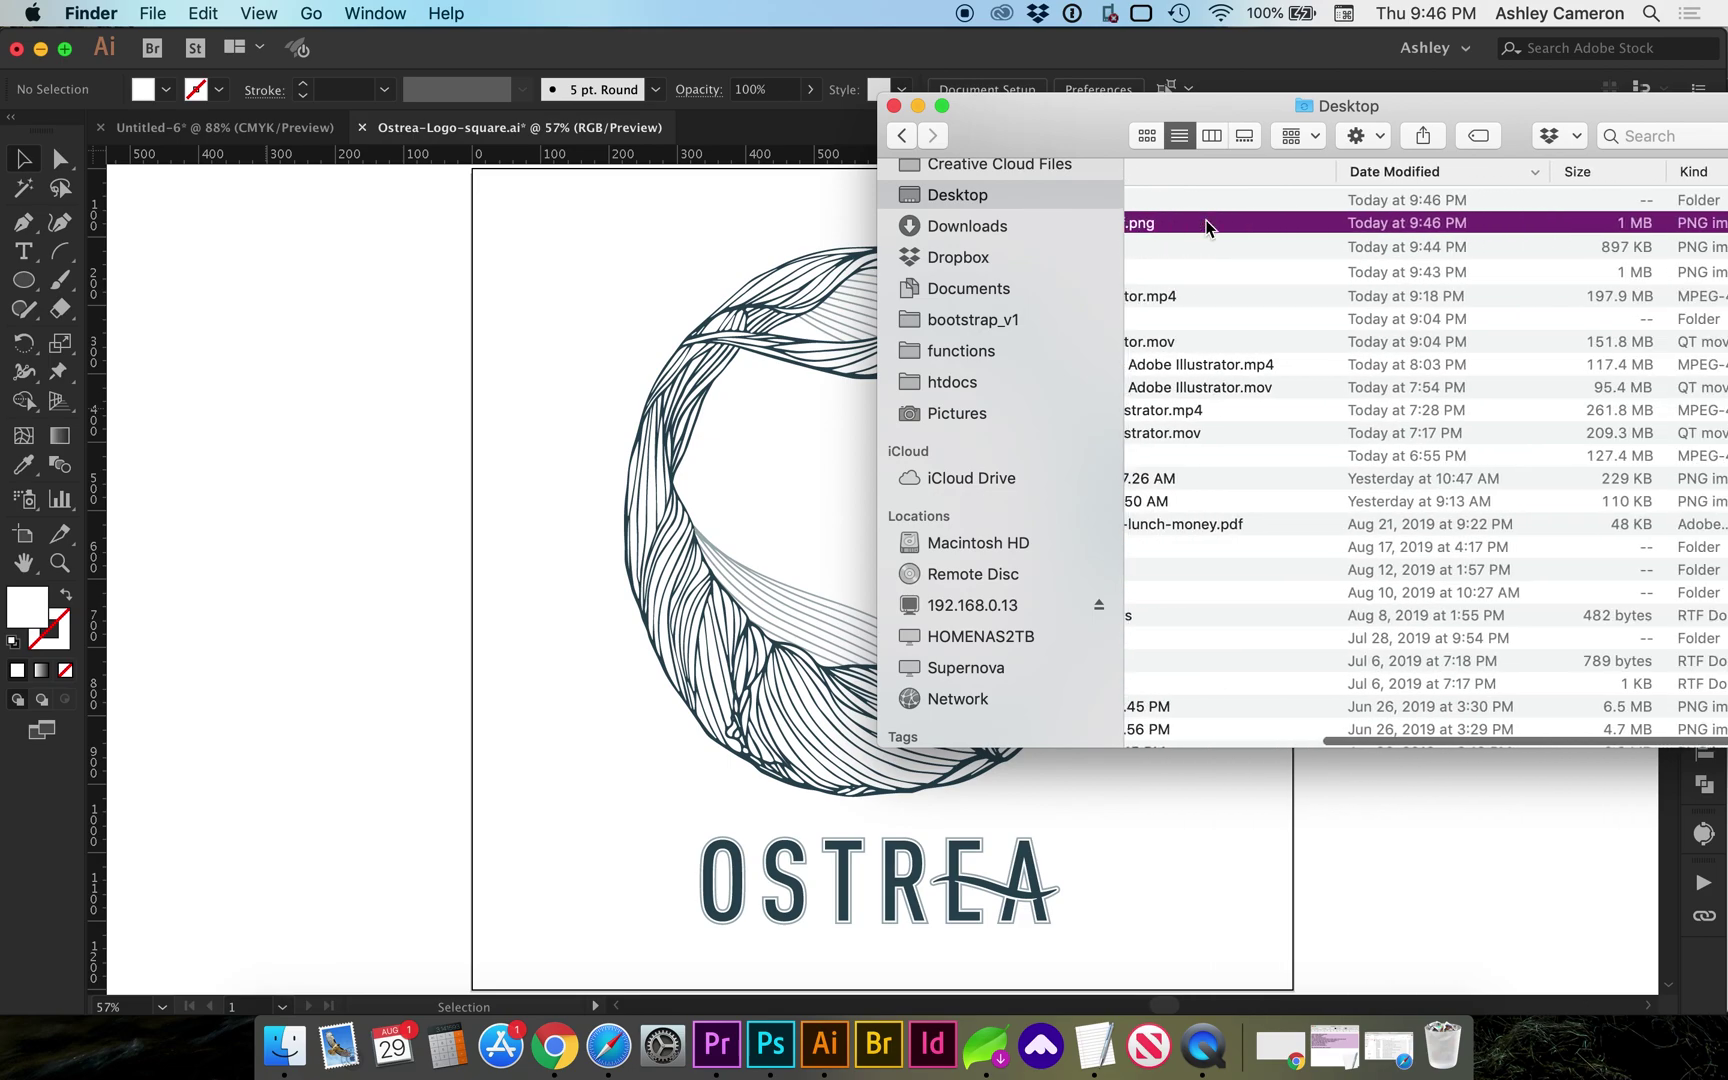
scroll(1208, 226, left, 8)
key(space)
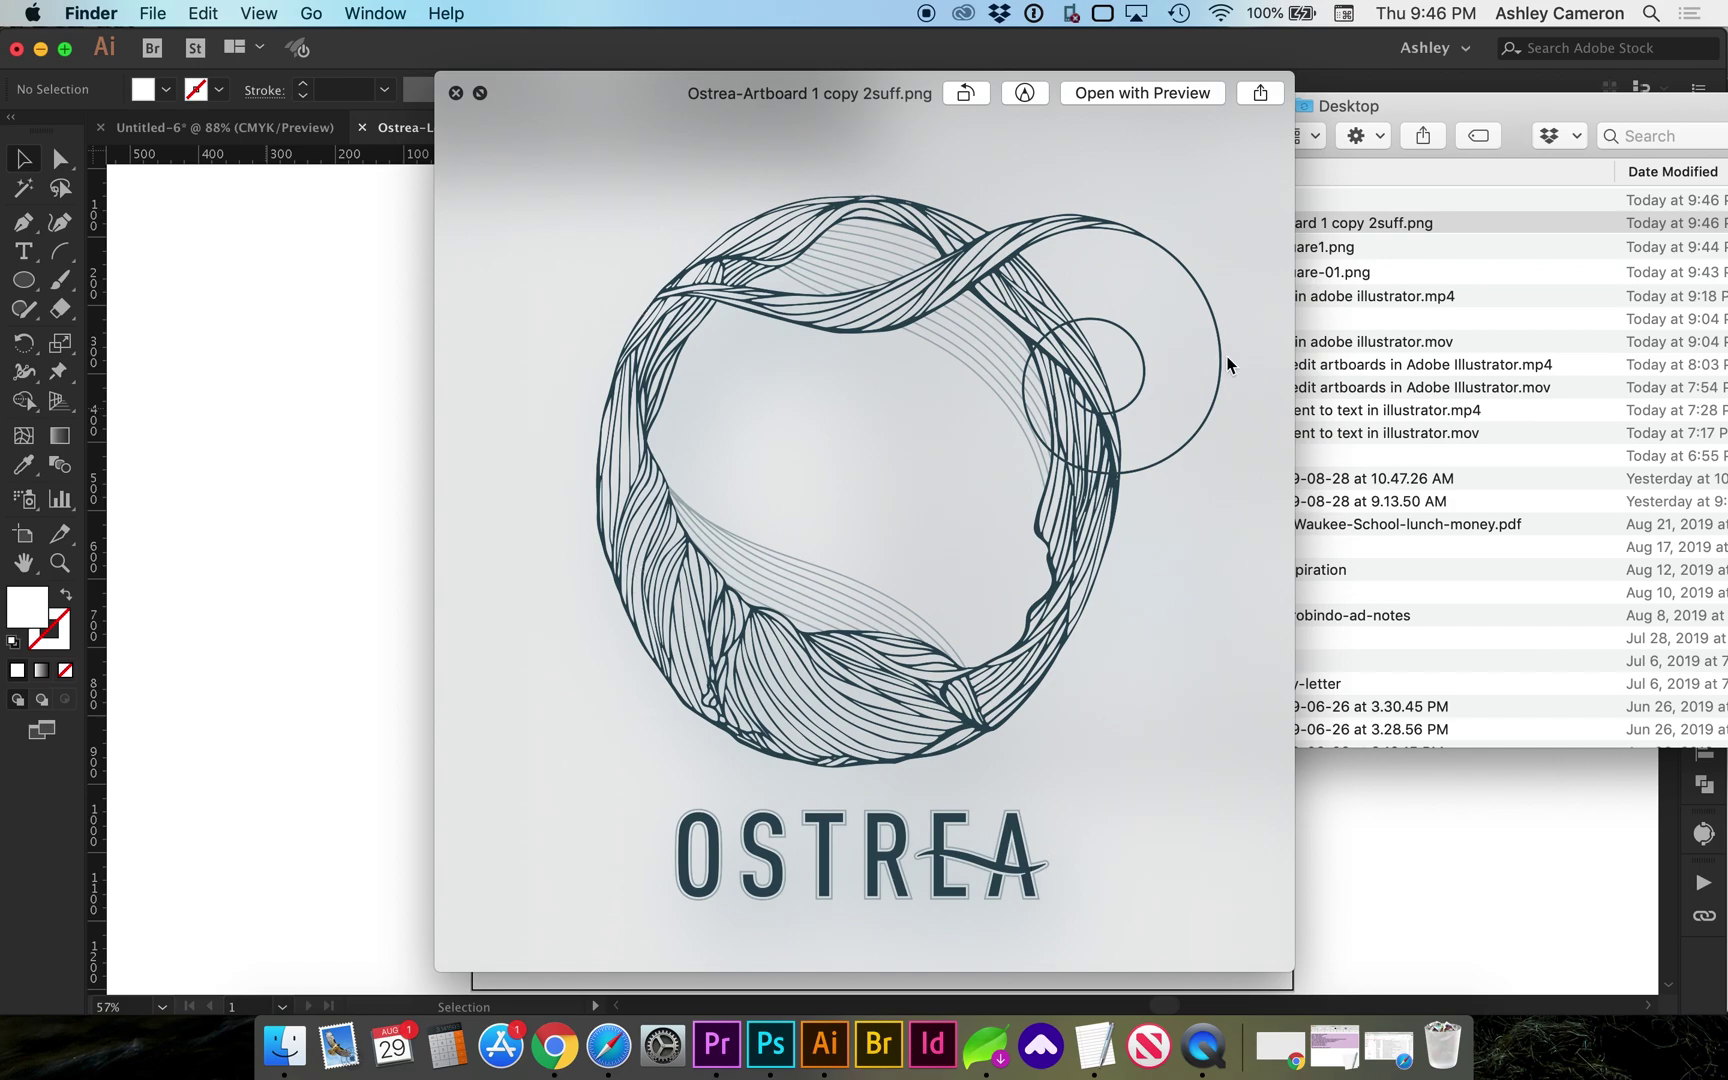
key(Down)
key(Down)
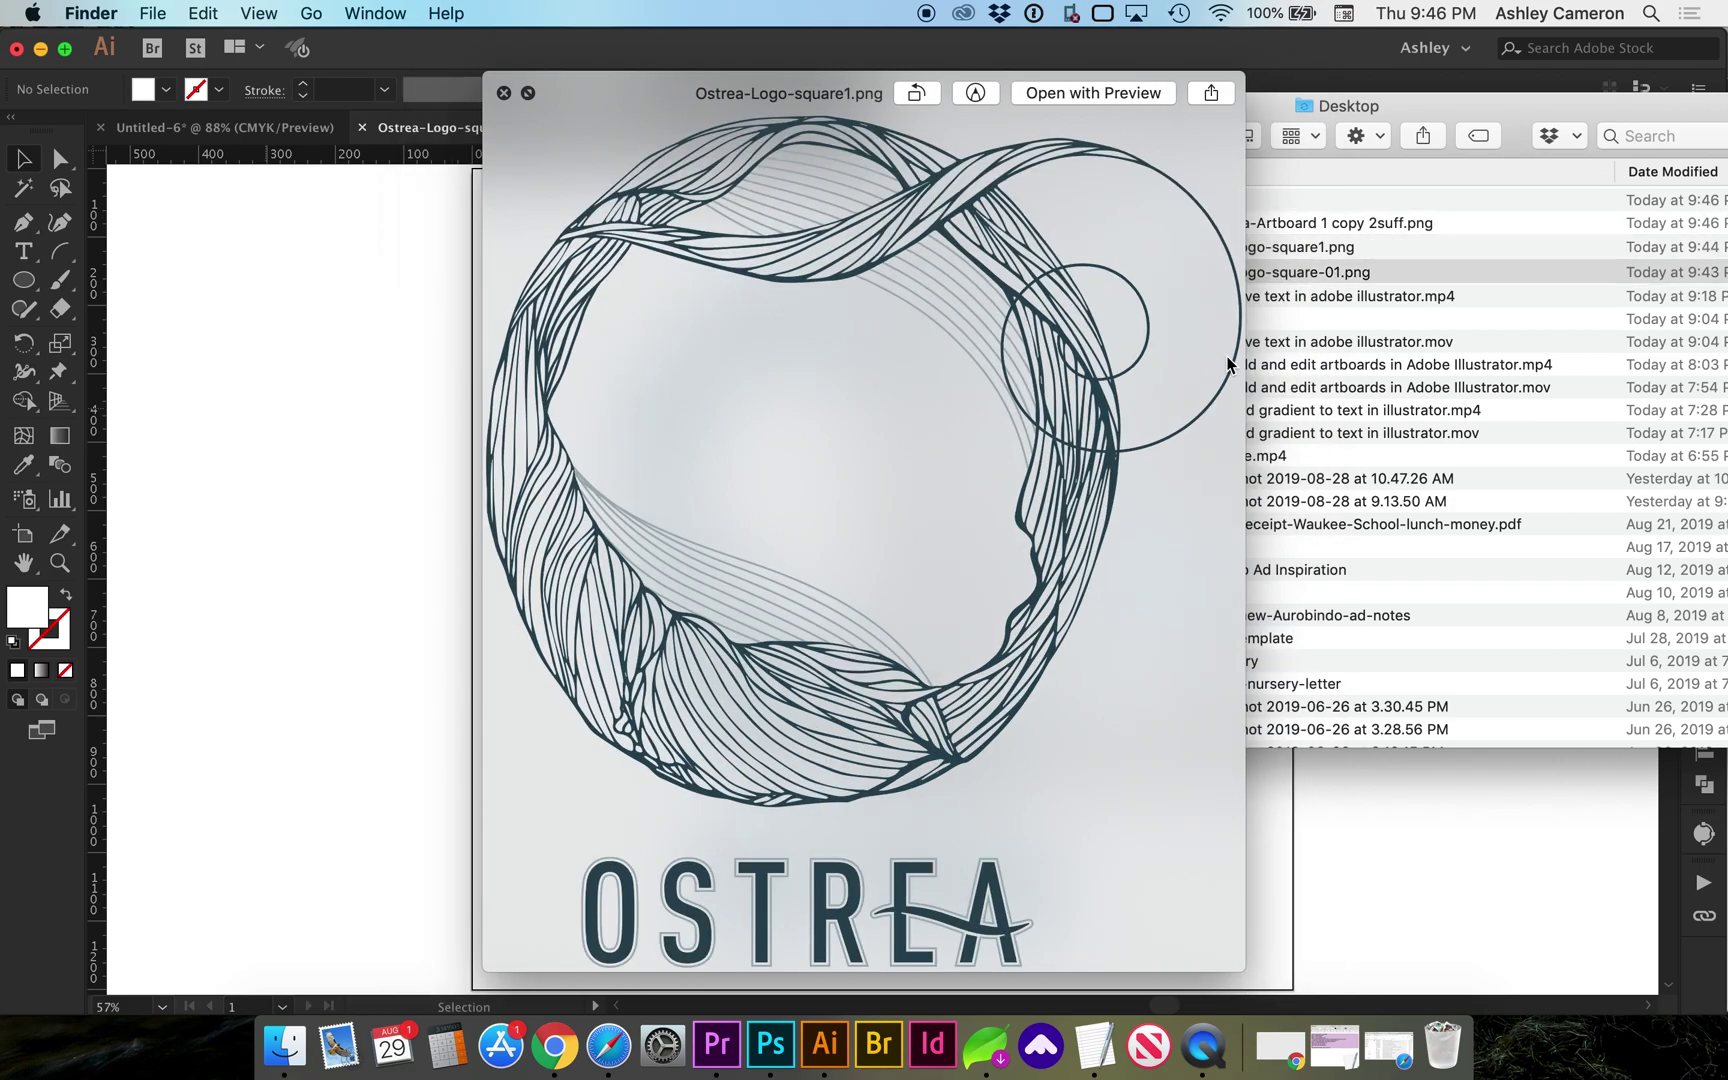
key(space)
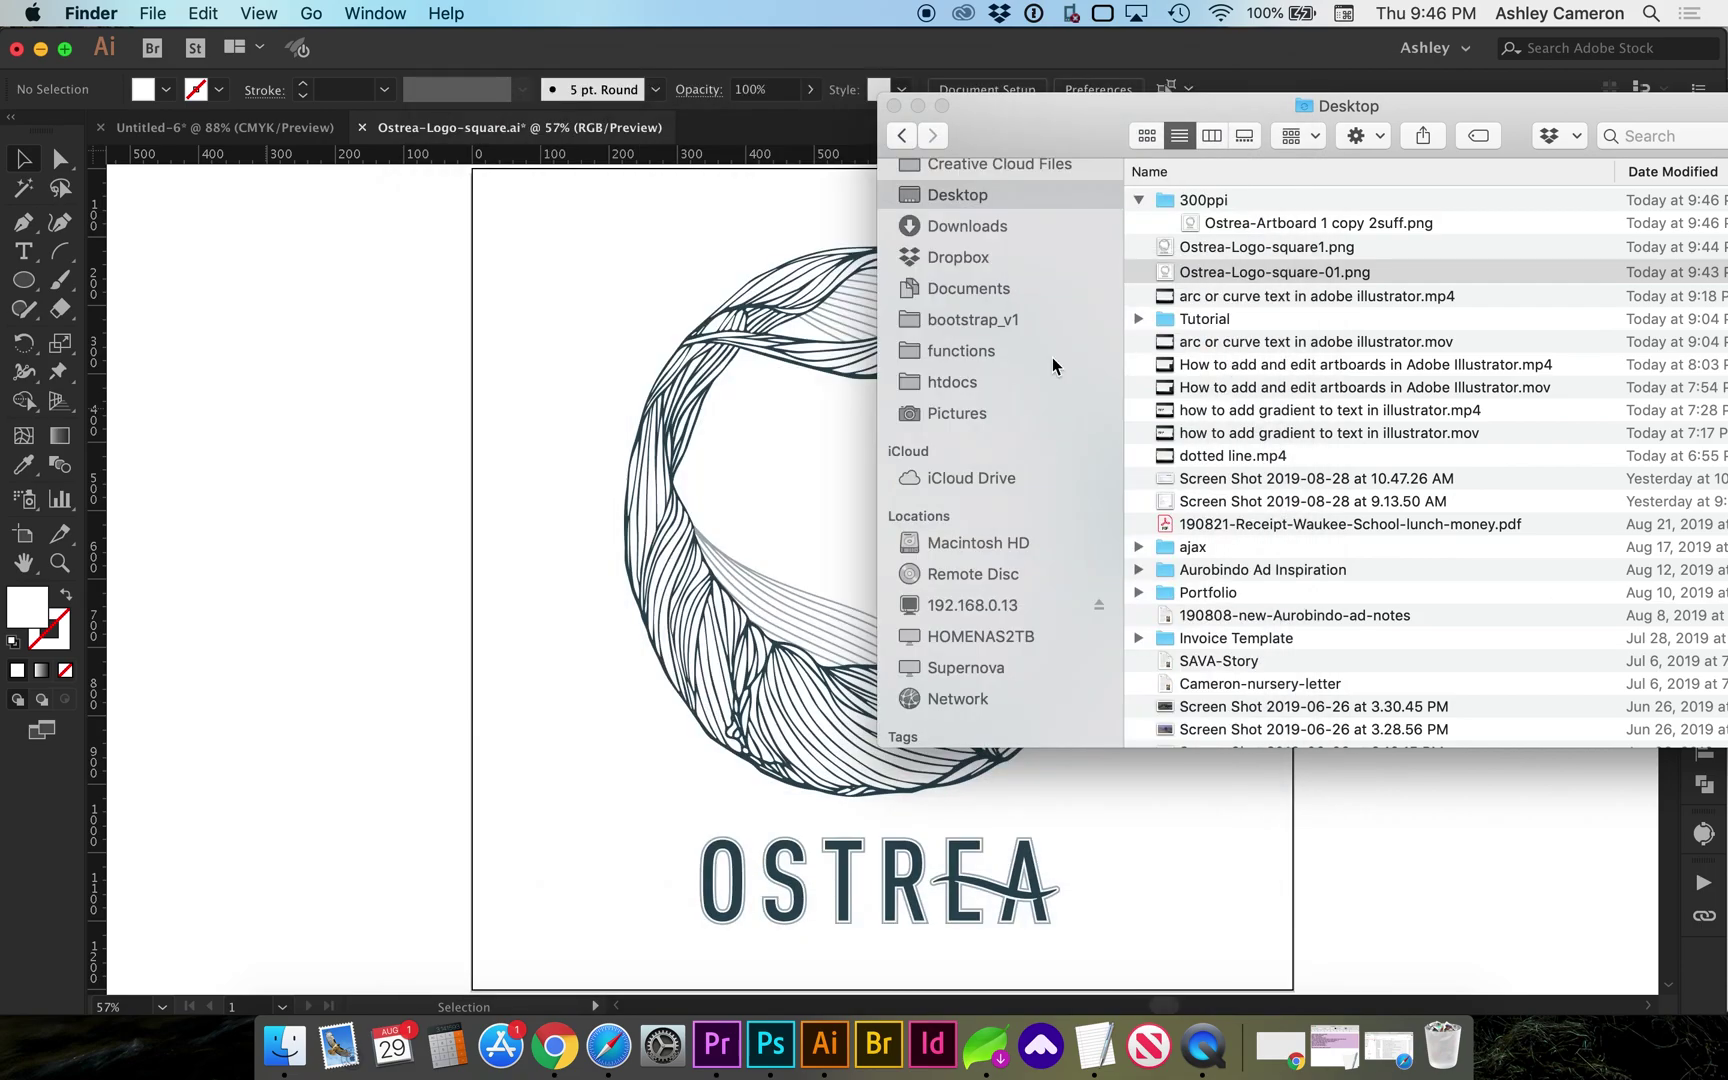
click(497, 399)
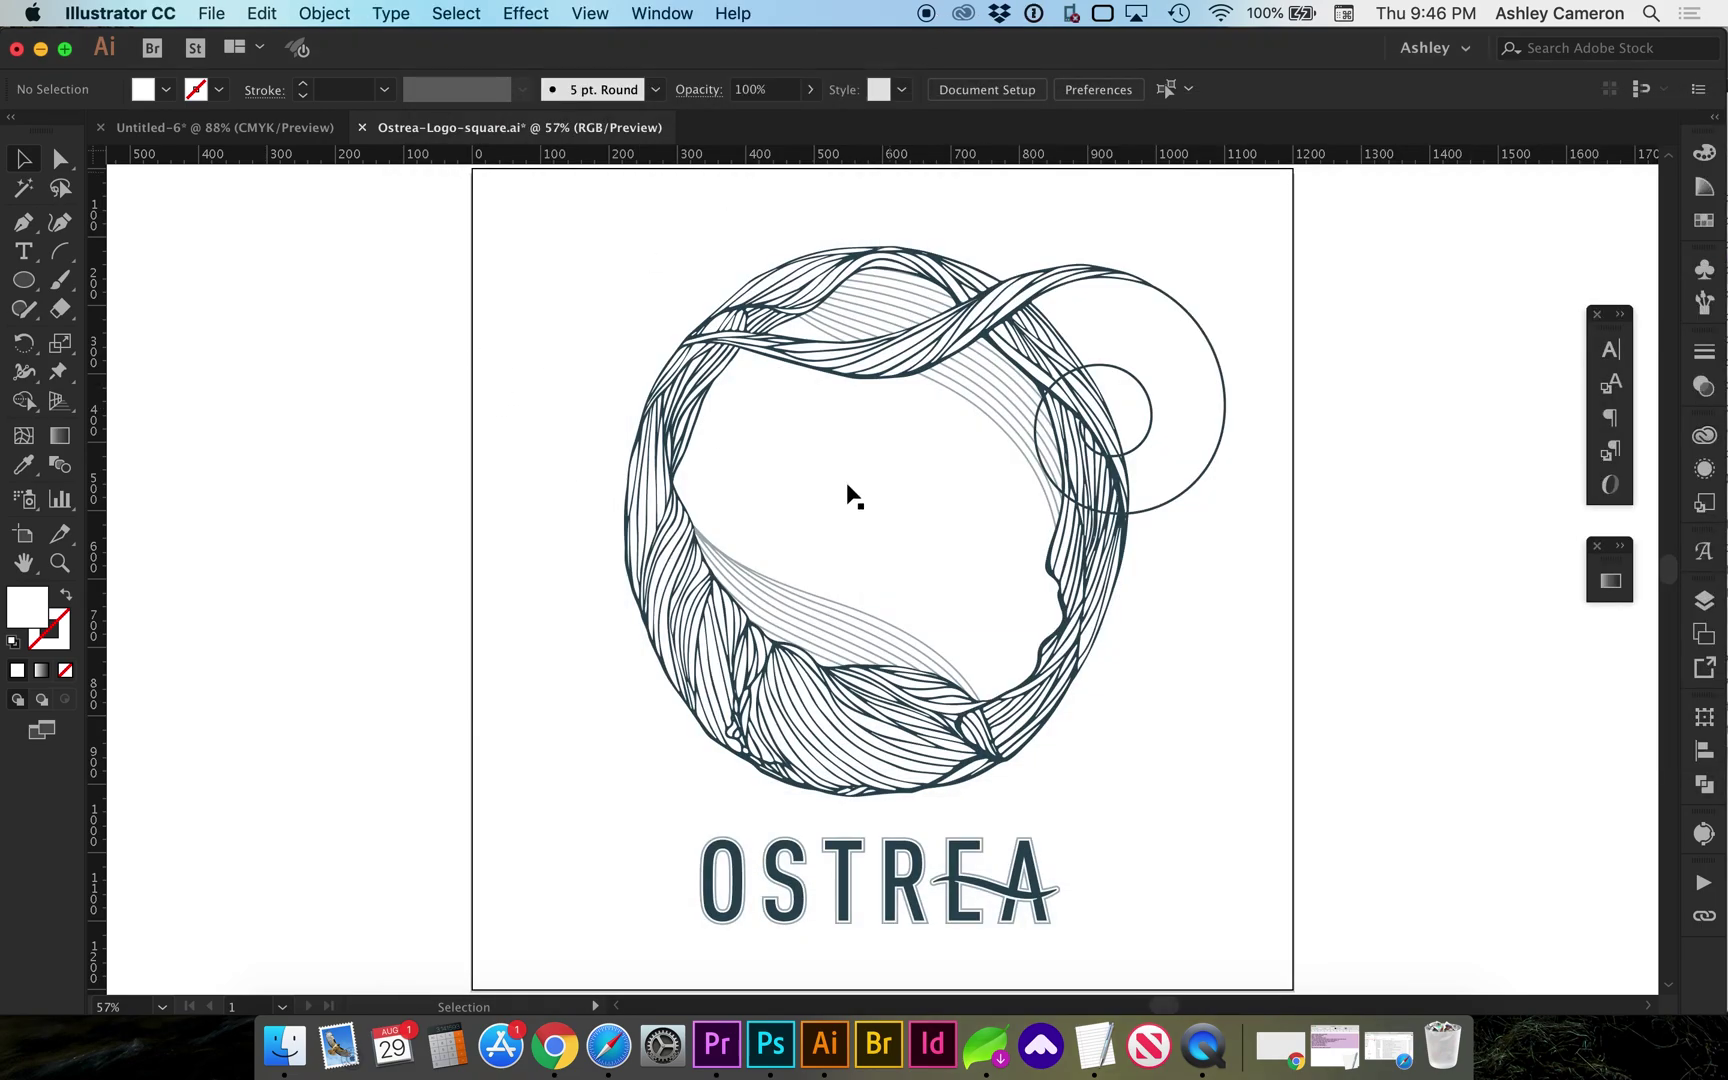